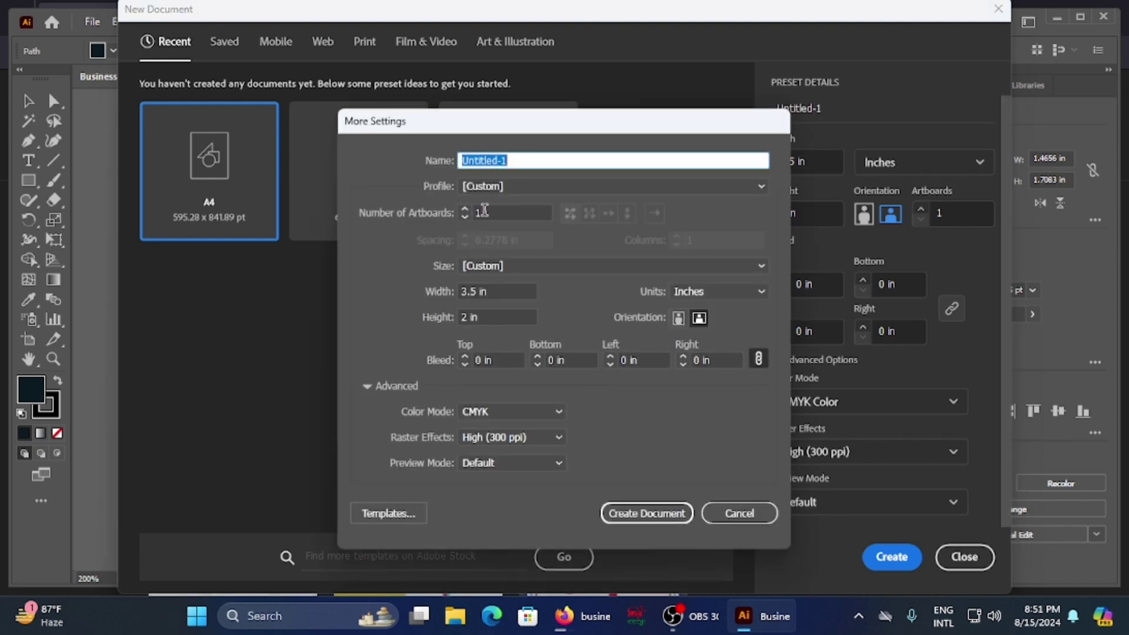
# Create a new document named business_card with two 3.5 × 2 in artboards.
pyautogui.press('Tab')
pyautogui.write('2')
pyautogui.hotkey('shift', 'Tab')
pyautogui.write('bus')
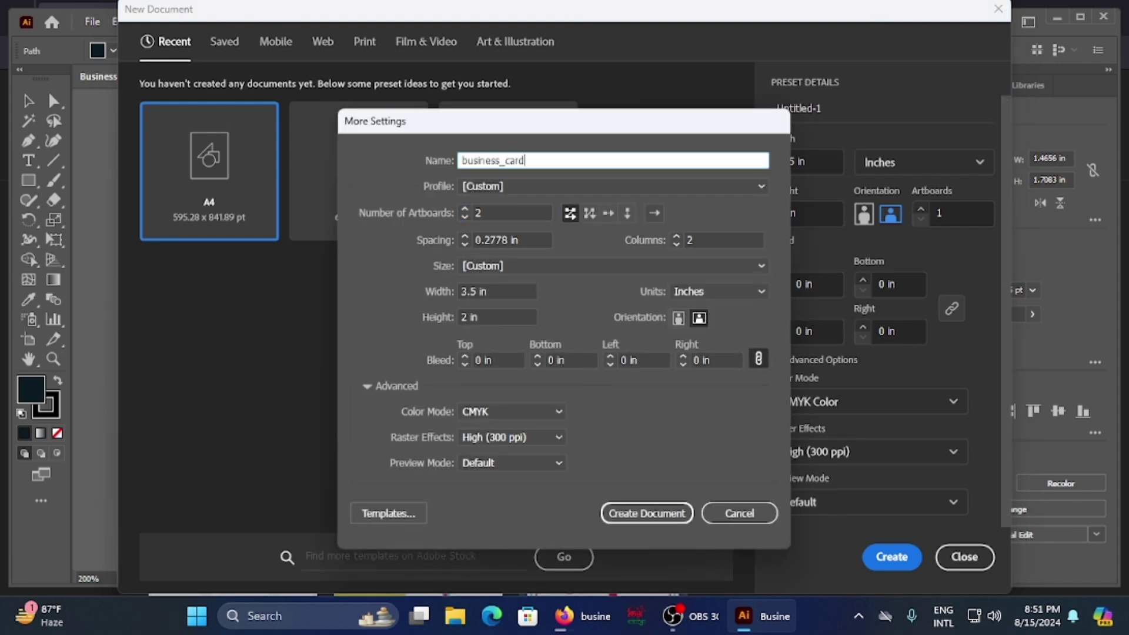
pyautogui.press('Return')
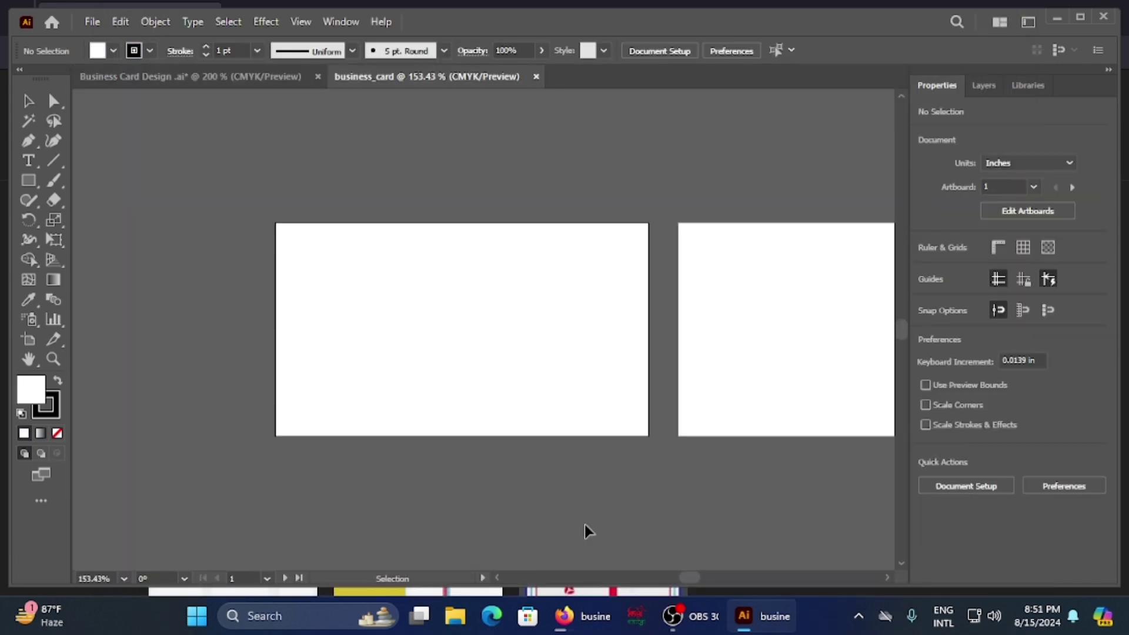
# Show the rulers and draw a 3.5 × 2 in rectangle that exactly covers the first artboard.
pyautogui.rightClick(537, 459)
pyautogui.click(759, 494)
pyautogui.hotkey('ctrl', 'r')
pyautogui.press('a')
pyautogui.press('m')
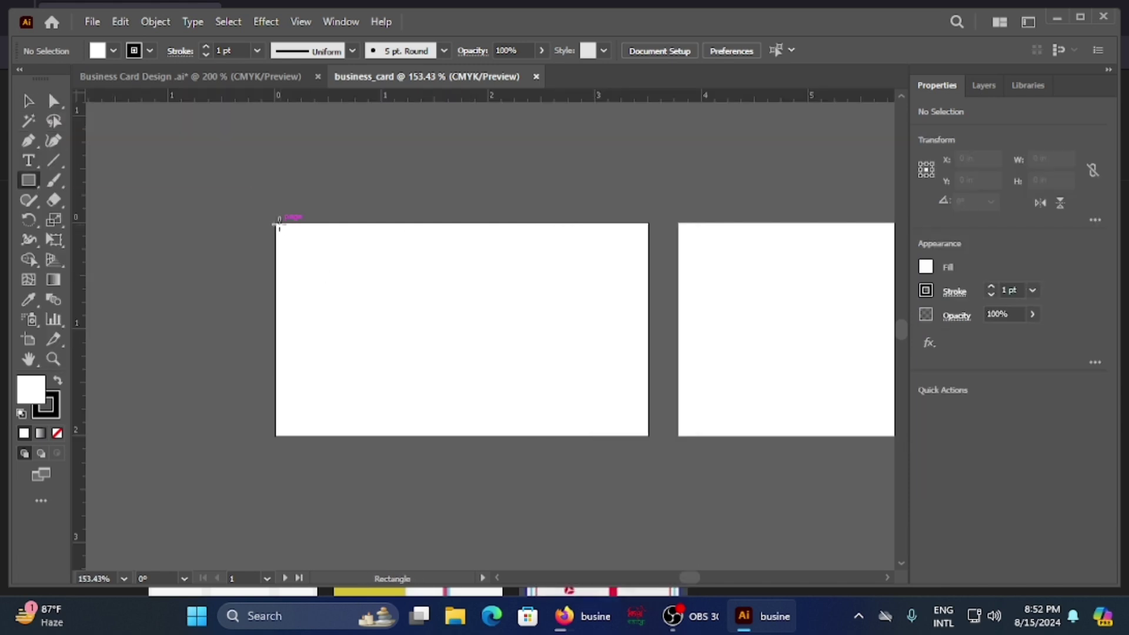
pyautogui.moveTo(277, 223)
pyautogui.mouseDown()
pyautogui.moveTo(597, 363)
pyautogui.moveTo(649, 435)
pyautogui.mouseUp()
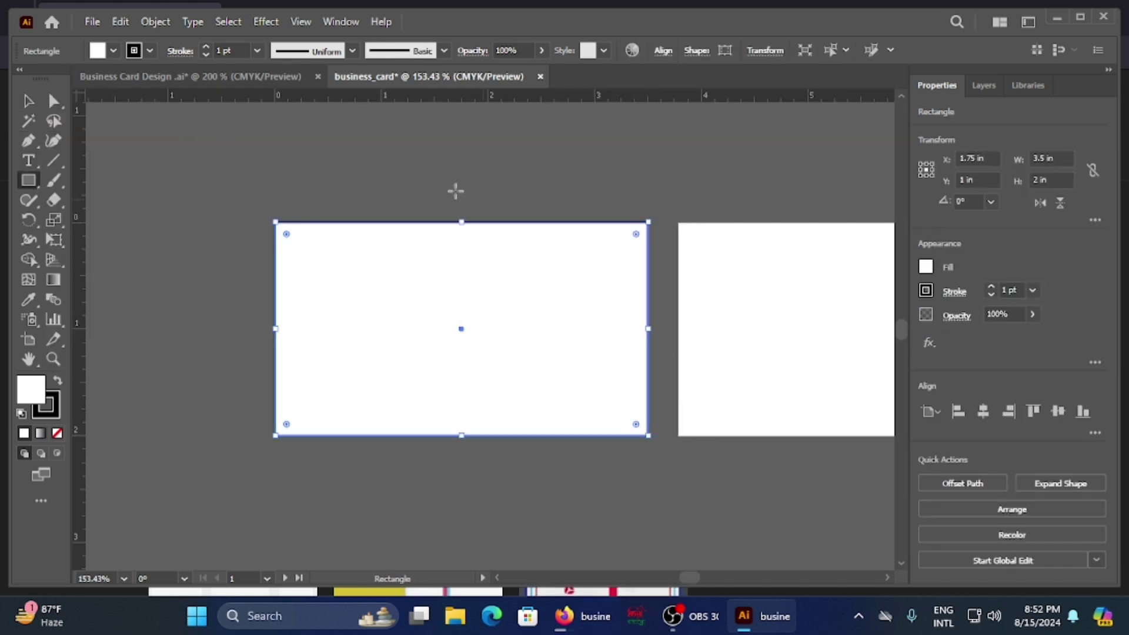
# Offset the card rectangle's path inward to create a 3 × 1.5 in inner rectangle.
pyautogui.moveTo(247, 176); pyautogui.dragTo(654, 470)
pyautogui.click(92, 22)
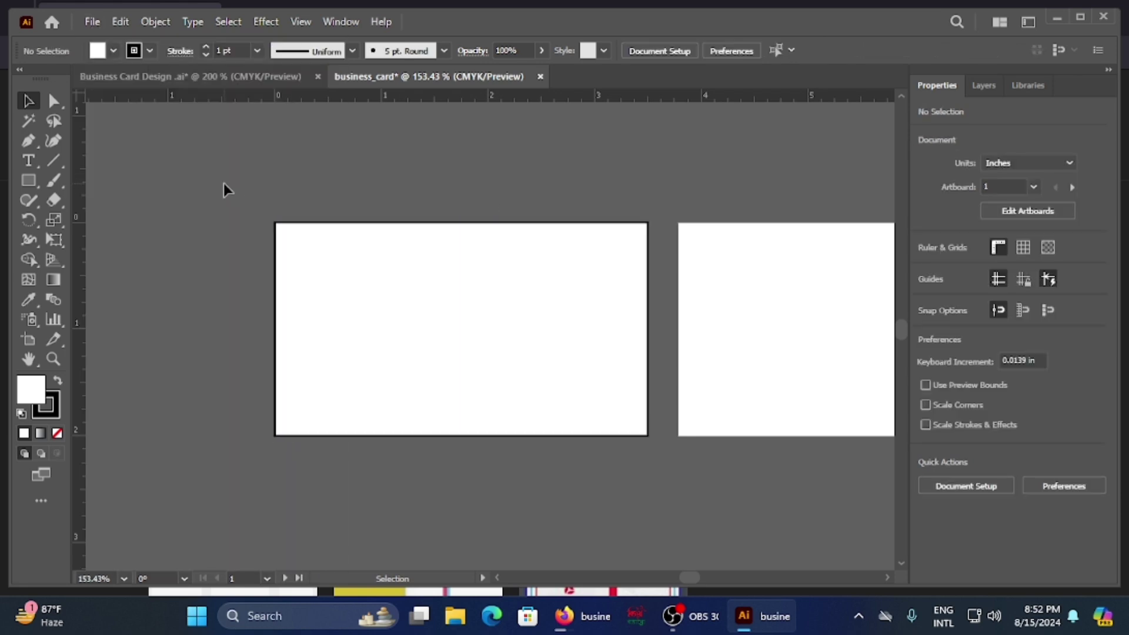
pyautogui.moveTo(223, 184); pyautogui.dragTo(654, 488)
pyautogui.click(121, 22)
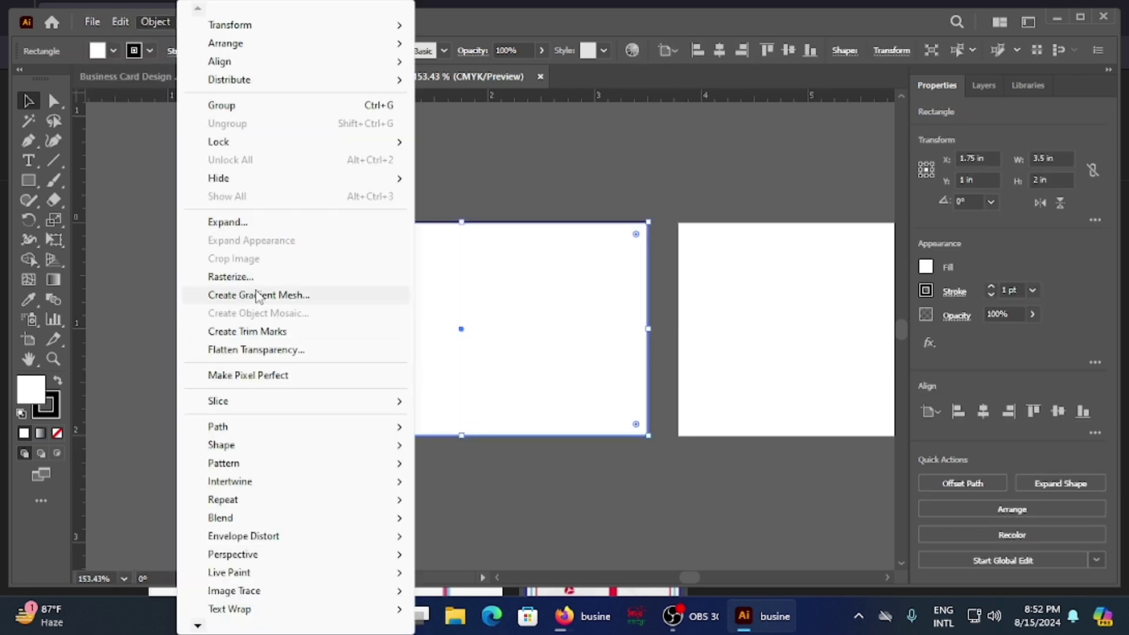
pyautogui.moveTo(217, 427)
pyautogui.click(500, 280)
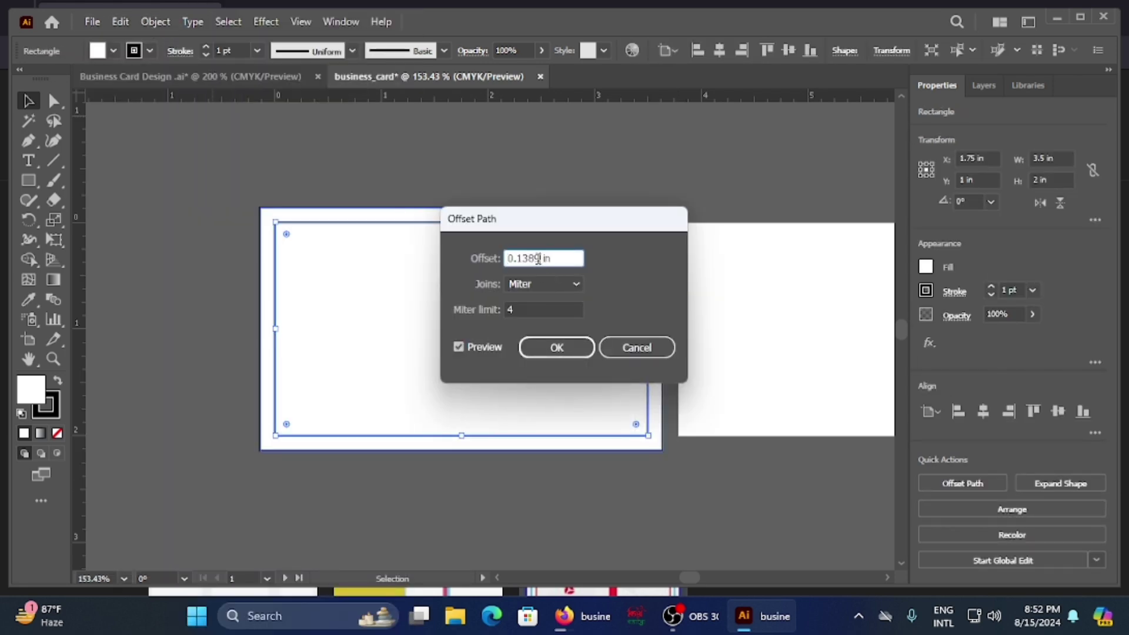
pyautogui.press('Return')
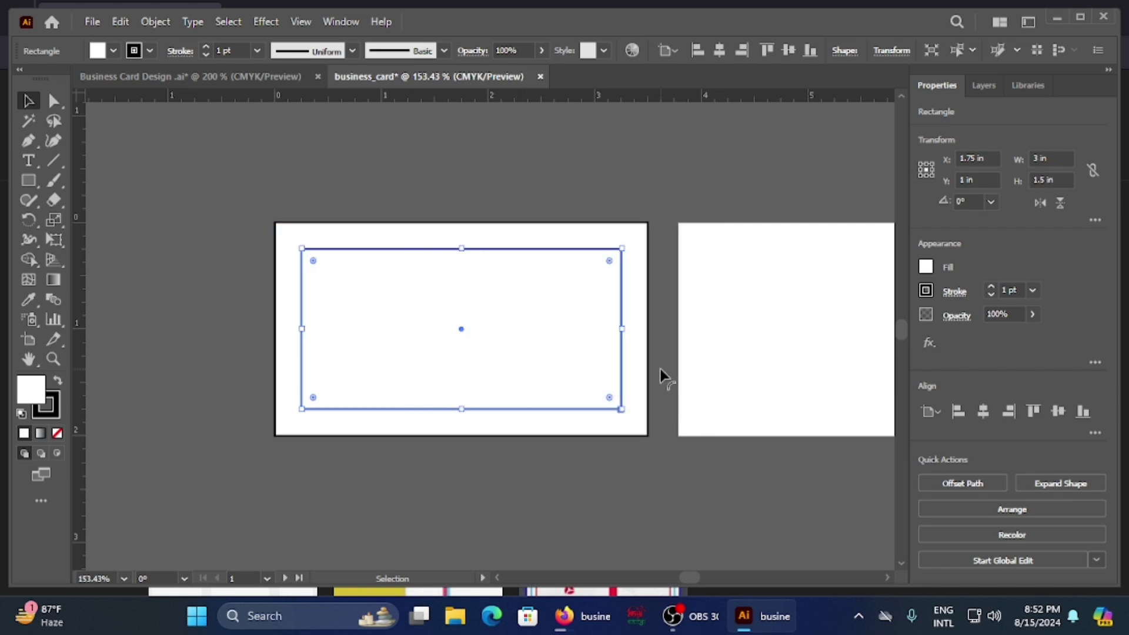
# Remove the inner rectangle's stroke and duplicate the card rectangles onto the second artboard.
pyautogui.click(663, 376)
pyautogui.click(450, 250)
pyautogui.click(150, 50)
pyautogui.click(11, 75)
pyautogui.moveTo(454, 332)
pyautogui.mouseDown()
pyautogui.moveTo(650, 361)
pyautogui.moveTo(678, 332)
pyautogui.mouseUp()
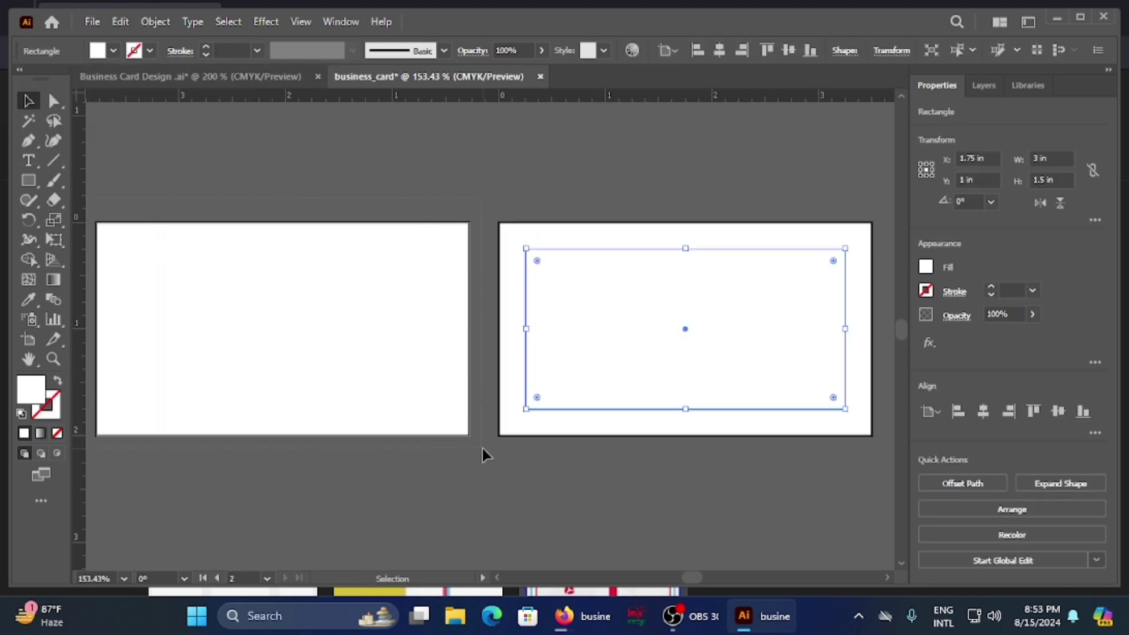
pyautogui.moveTo(482, 448); pyautogui.dragTo(484, 452)
pyautogui.rightClick(393, 330)
pyautogui.hotkey('shift', 'o')
pyautogui.rightClick(668, 329)
pyautogui.click(229, 278)
pyautogui.press('v')
pyautogui.hscroll(-2, 398, 299)
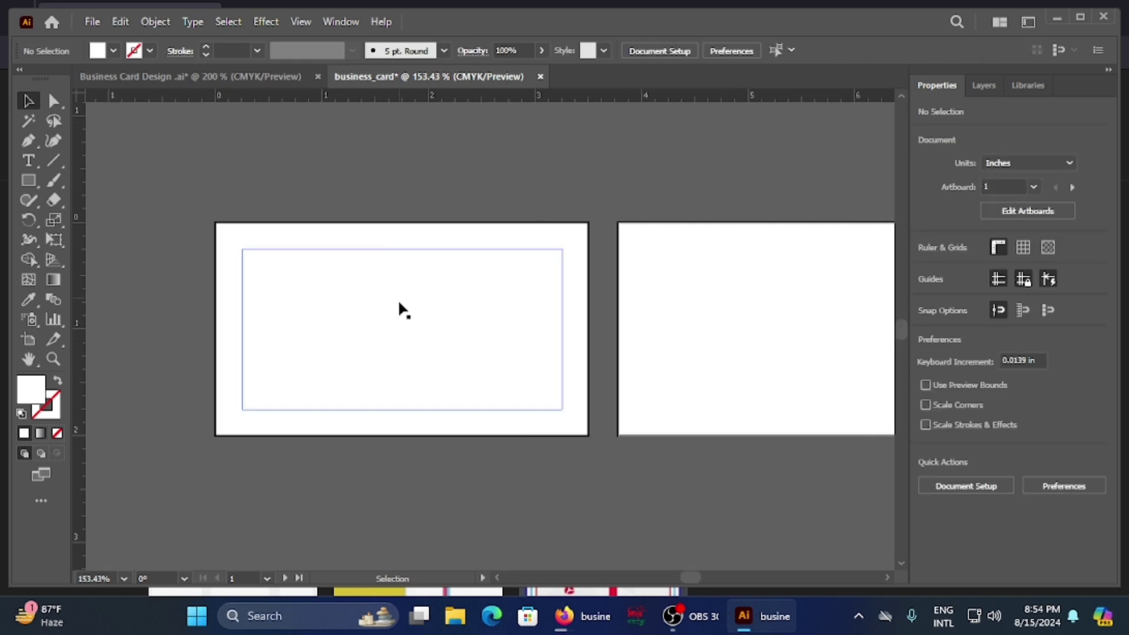
# Draw a large ellipse over the first card's left half, extending past its left, top and bottom edges.
pyautogui.click(399, 304)
pyautogui.moveTo(28, 180); pyautogui.dragTo(96, 220)
pyautogui.moveTo(106, 168); pyautogui.dragTo(424, 465)
# Give the ellipse a dark navy fill with no stroke and save the document as business_card.ai.
pyautogui.press('v')
pyautogui.click(402, 329)
pyautogui.click(113, 50)
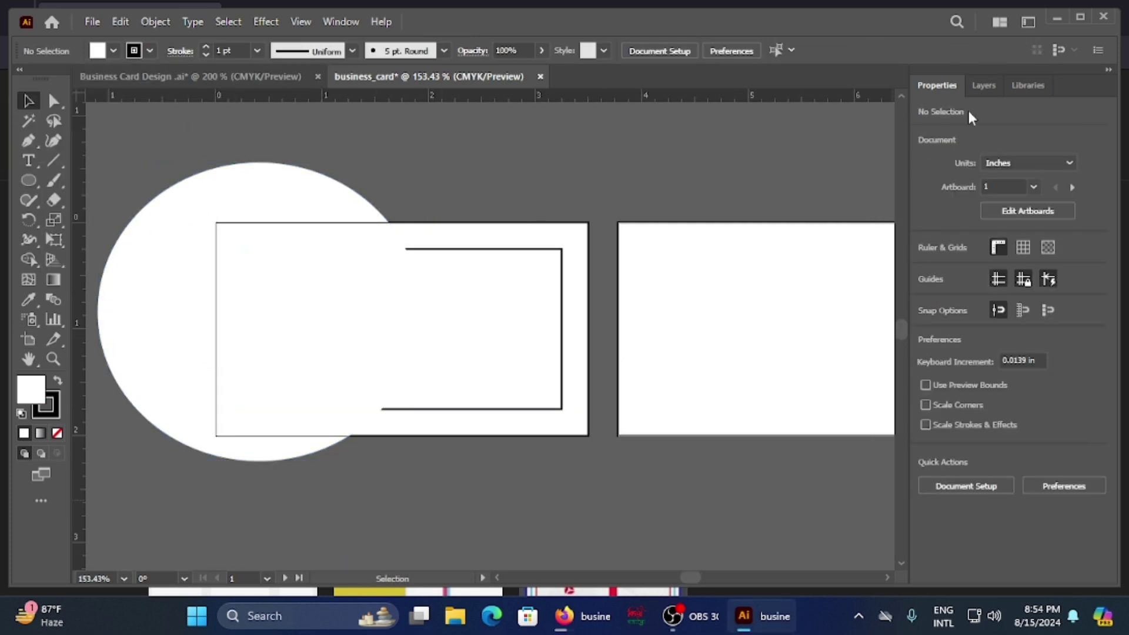
pyautogui.click(287, 198)
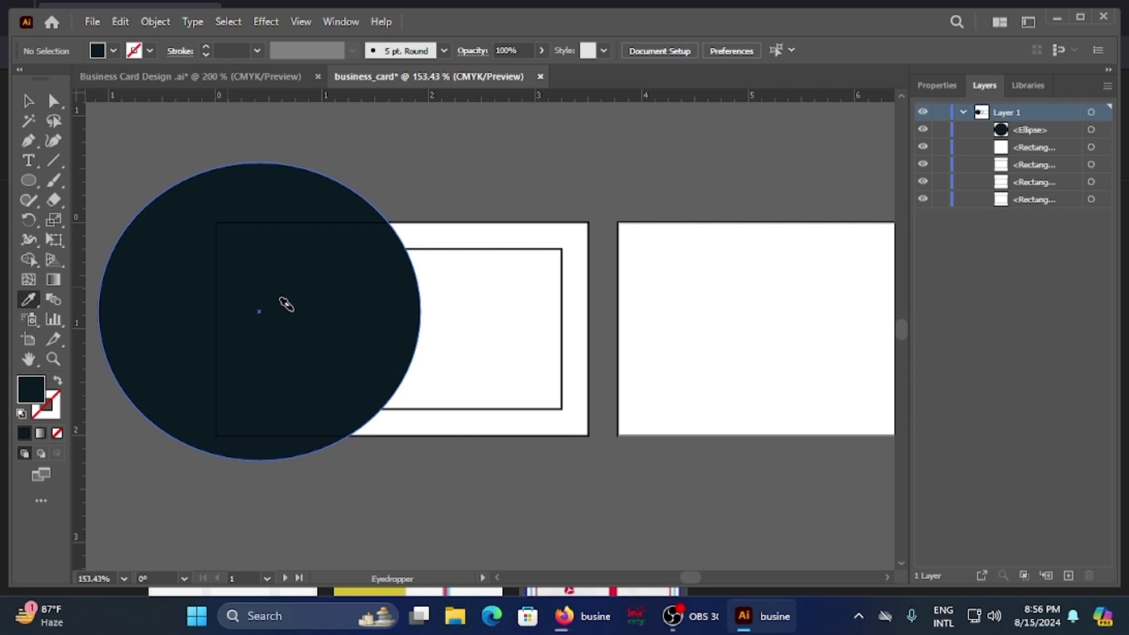
pyautogui.hotkey('ctrl', 'shift', 's')
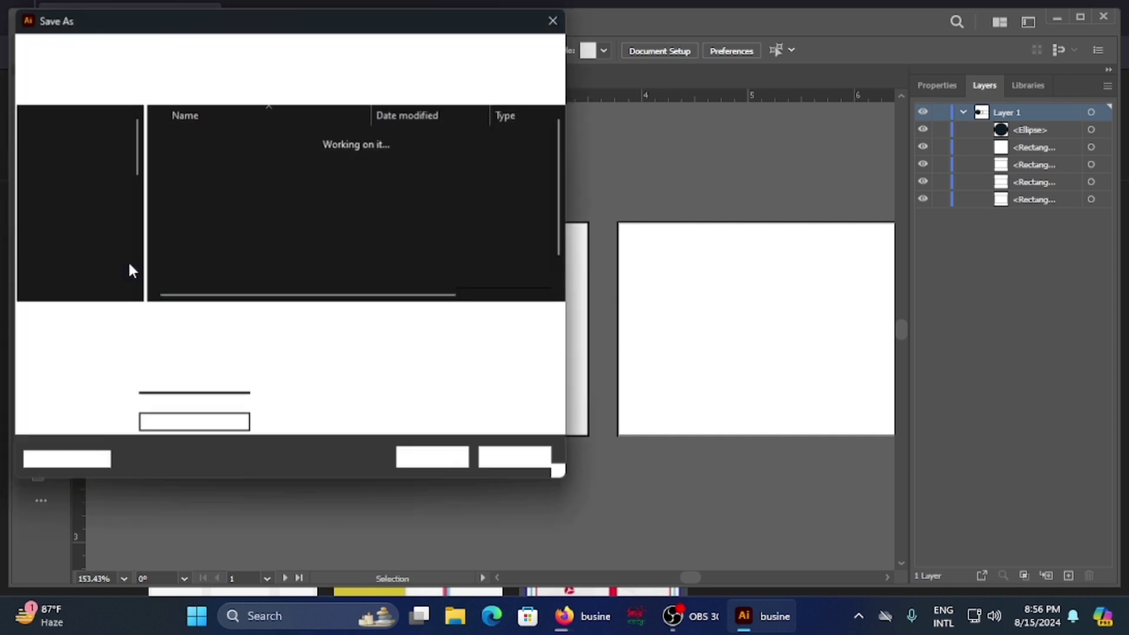
pyautogui.click(638, 534)
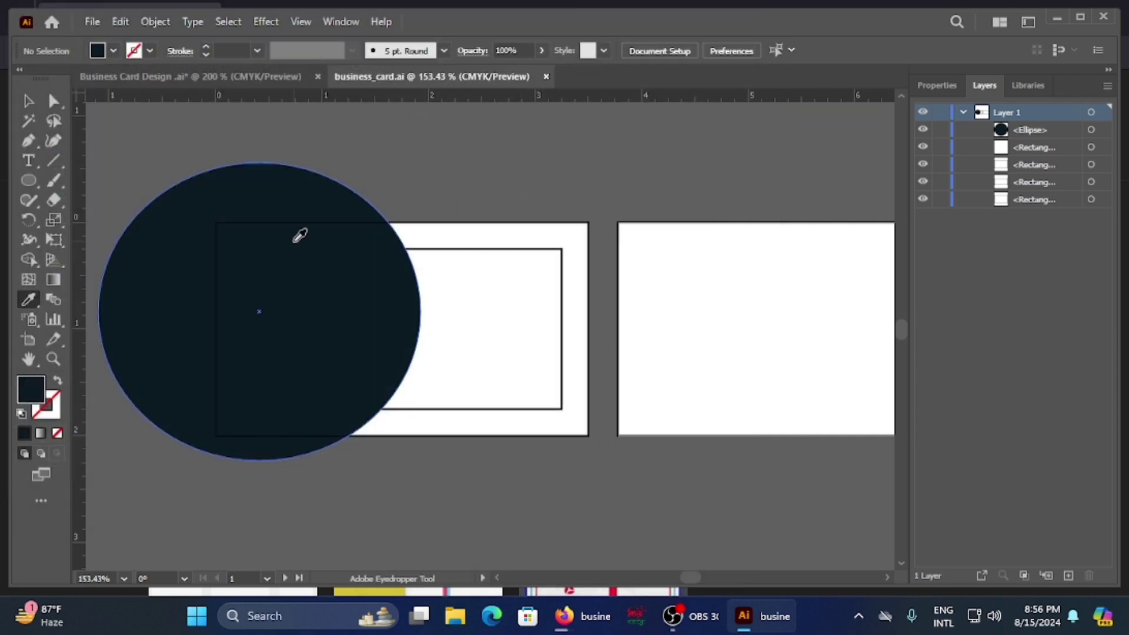
# Set the inner rectangle's stroke on the first card to 0.5 pt.
pyautogui.click(504, 252)
pyautogui.click(257, 50)
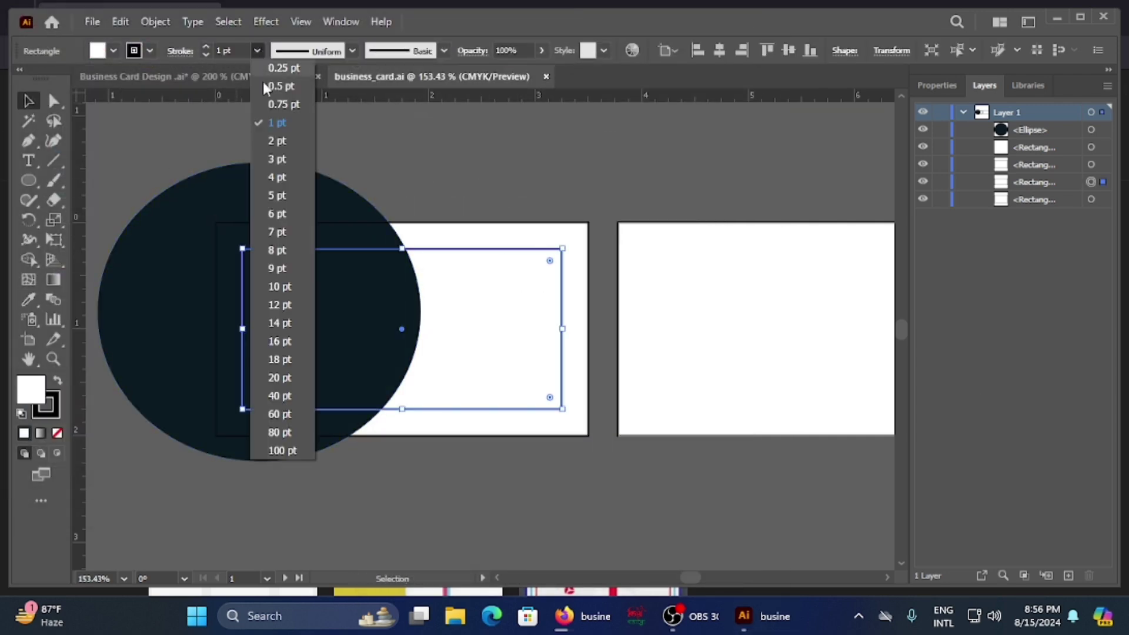
pyautogui.click(282, 83)
pyautogui.click(605, 345)
# Nudge the navy ellipse slightly left and up on the first card.
pyautogui.click(237, 356)
pyautogui.press('Left')
pyautogui.press('Left')
pyautogui.press('Left')
pyautogui.press('Left')
pyautogui.press('Left')
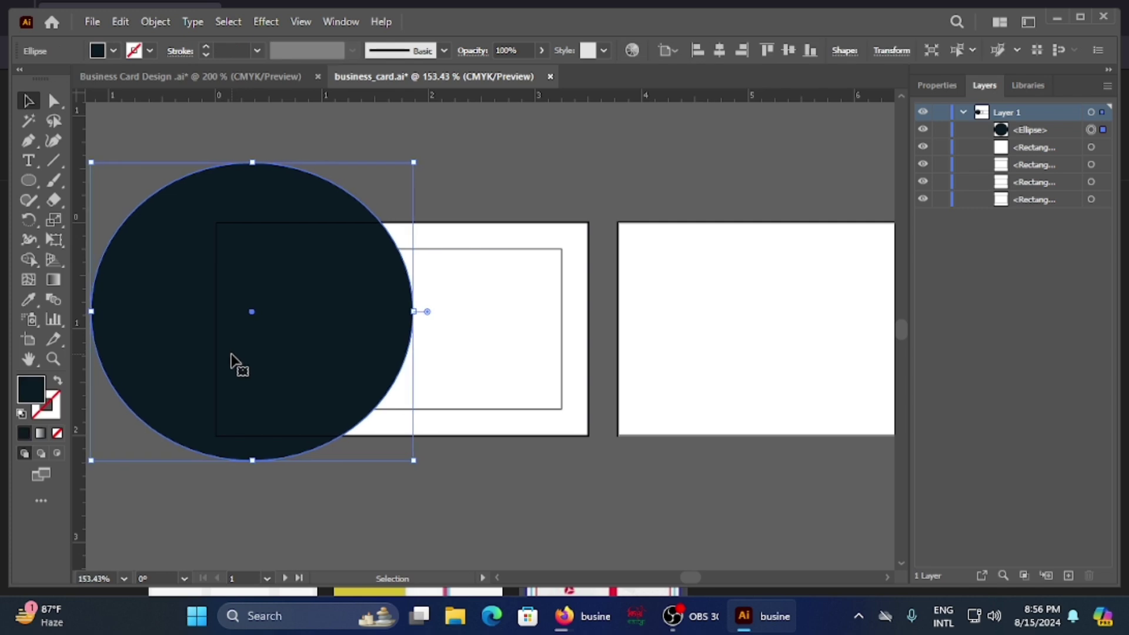
pyautogui.press('Up')
pyautogui.press('Up')
pyautogui.press('Up')
pyautogui.press('Up')
pyautogui.press('Up')
pyautogui.press('Up')
pyautogui.press('Up')
pyautogui.press('Up')
pyautogui.press('Up')
pyautogui.press('Up')
pyautogui.press('Up')
pyautogui.press('Left')
pyautogui.press('Left')
pyautogui.press('Left')
pyautogui.press('Left')
pyautogui.press('Left')
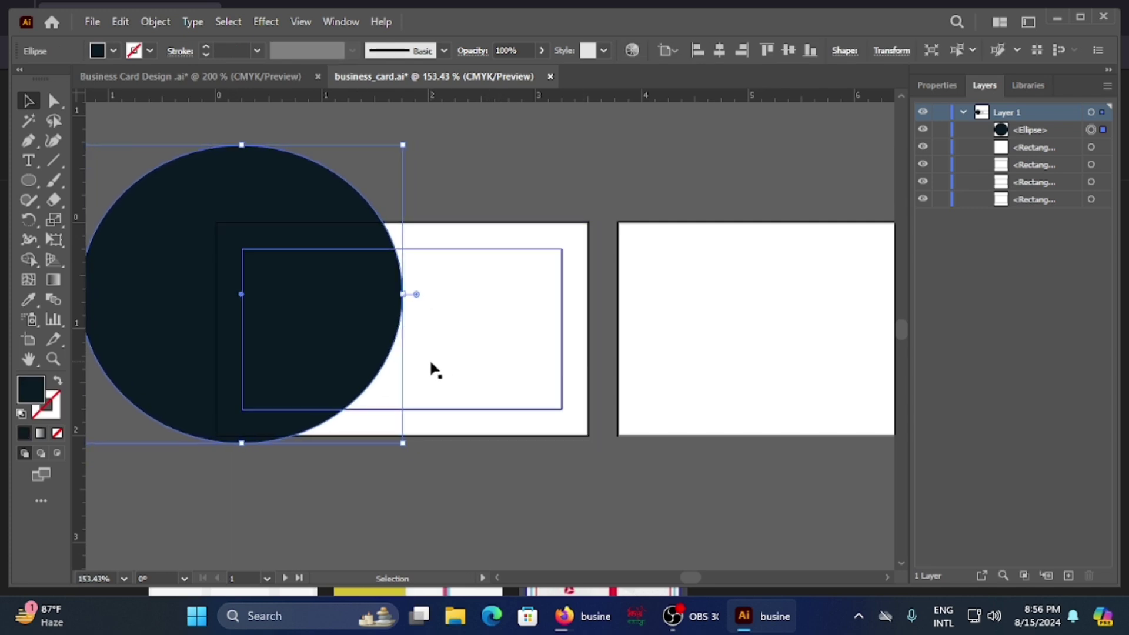
pyautogui.press('Right')
pyautogui.press('Right')
pyautogui.press('Right')
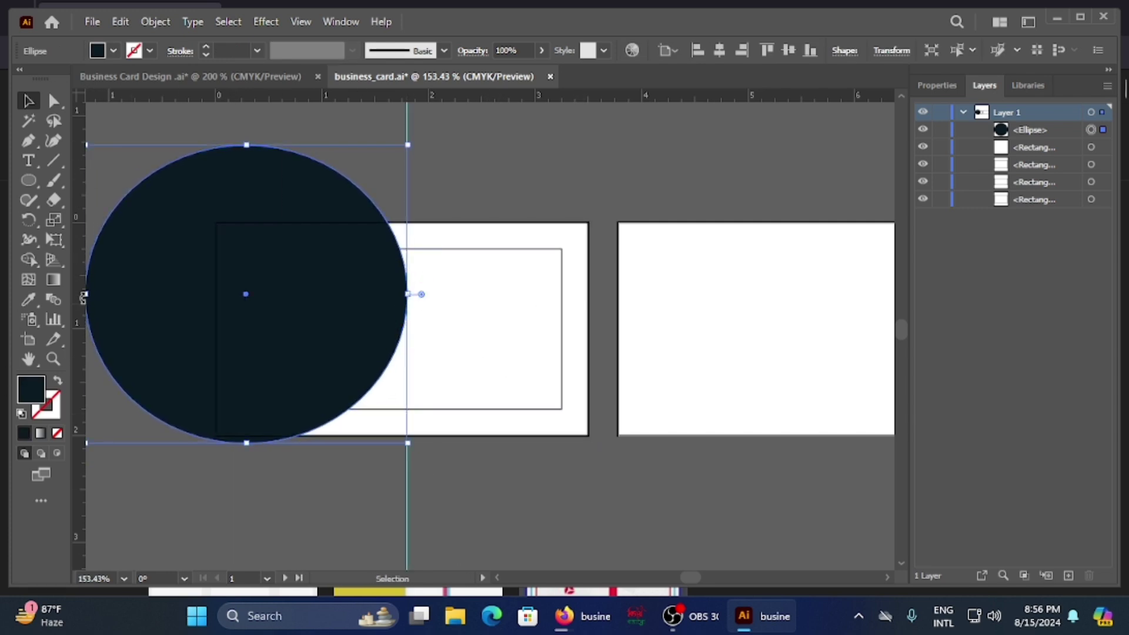
# Try a horizontal guide across the ellipse with the vertical one at its right edge, and remove both guides.
pyautogui.moveTo(303, 317); pyautogui.dragTo(303, 317)
pyautogui.click(408, 124)
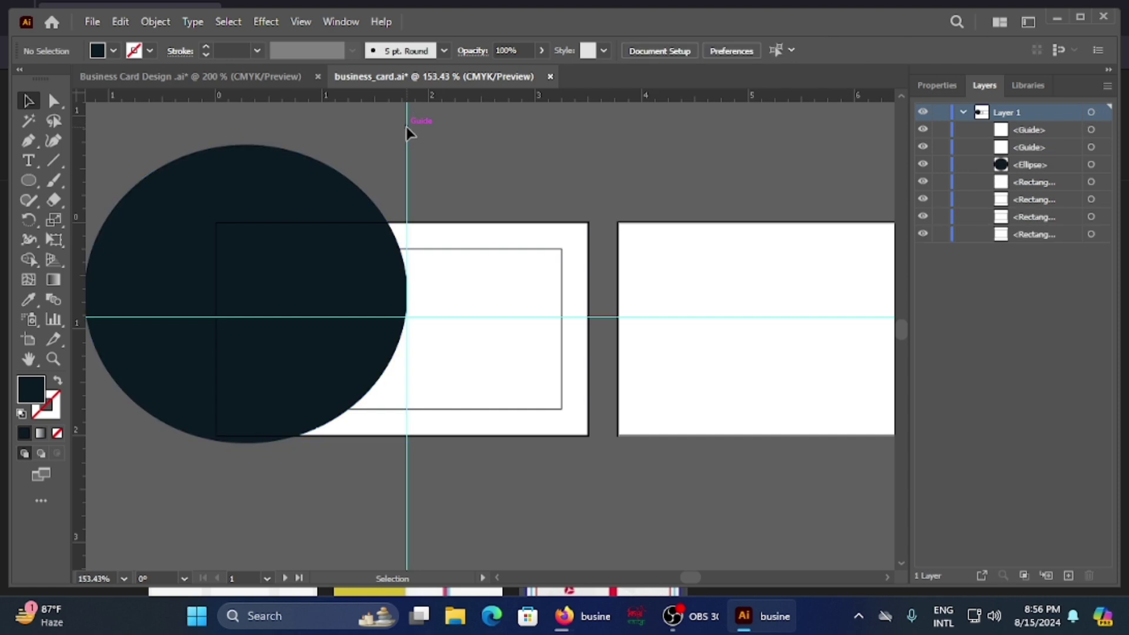
pyautogui.rightClick(610, 322)
pyautogui.moveTo(406, 552); pyautogui.dragTo(266, 537)
pyautogui.hotkey('ctrl', 'z')
pyautogui.hotkey('ctrl', 'z')
pyautogui.click(507, 506)
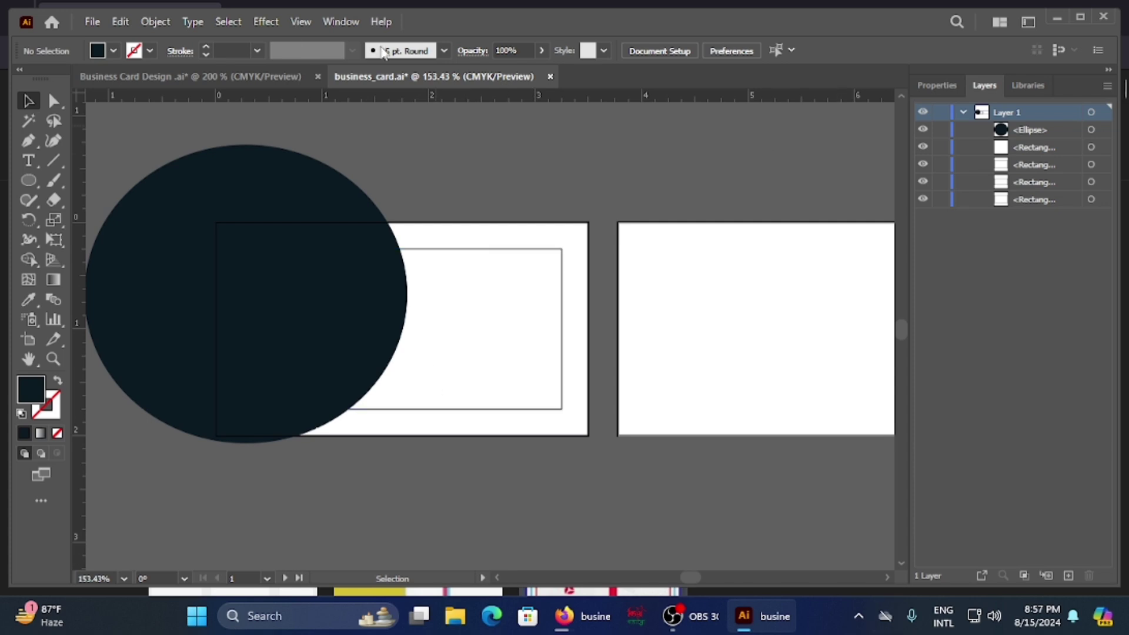
# Examine the artwork in outline mode and in Trim View, ending in the normal preview.
pyautogui.click(301, 21)
pyautogui.click(364, 22)
pyautogui.click(340, 22)
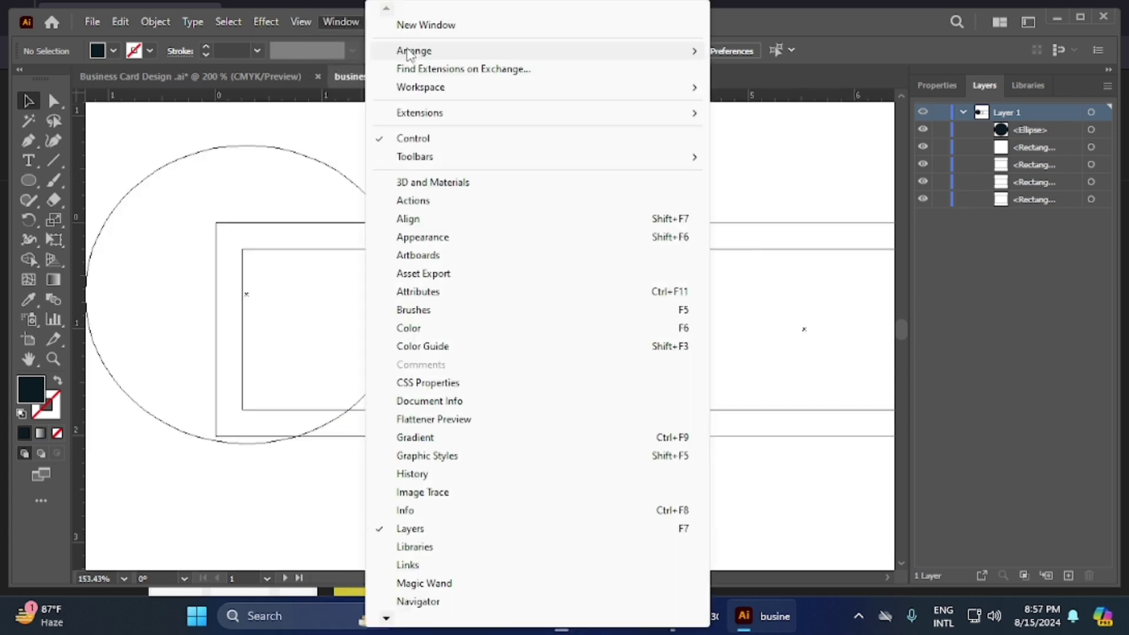
pyautogui.rightClick(315, 266)
pyautogui.click(364, 529)
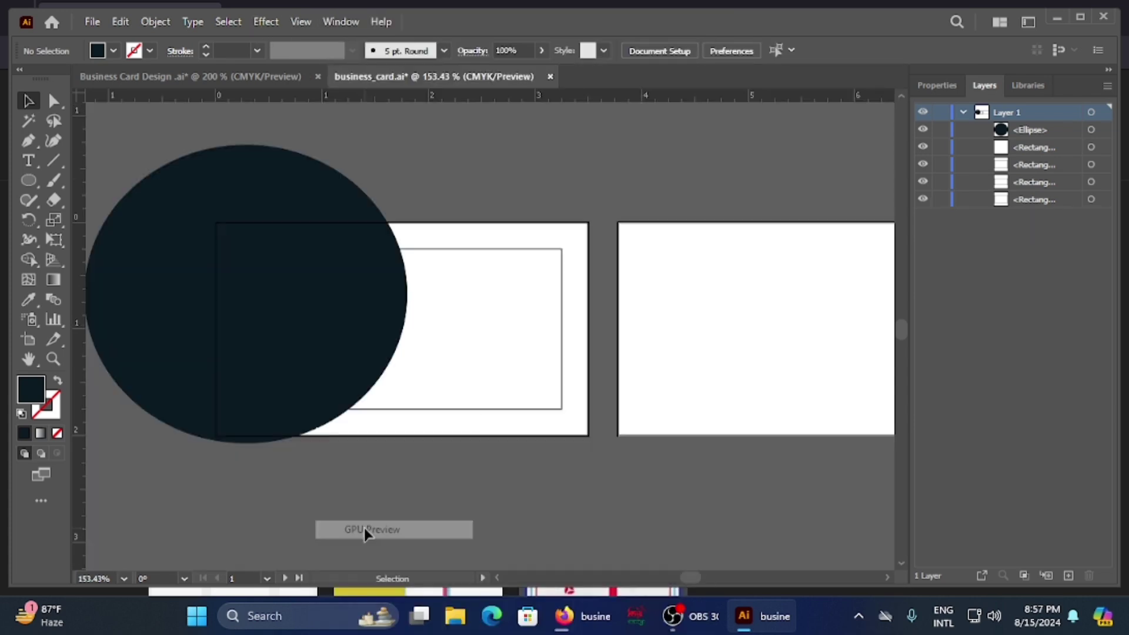
pyautogui.click(301, 21)
pyautogui.click(353, 103)
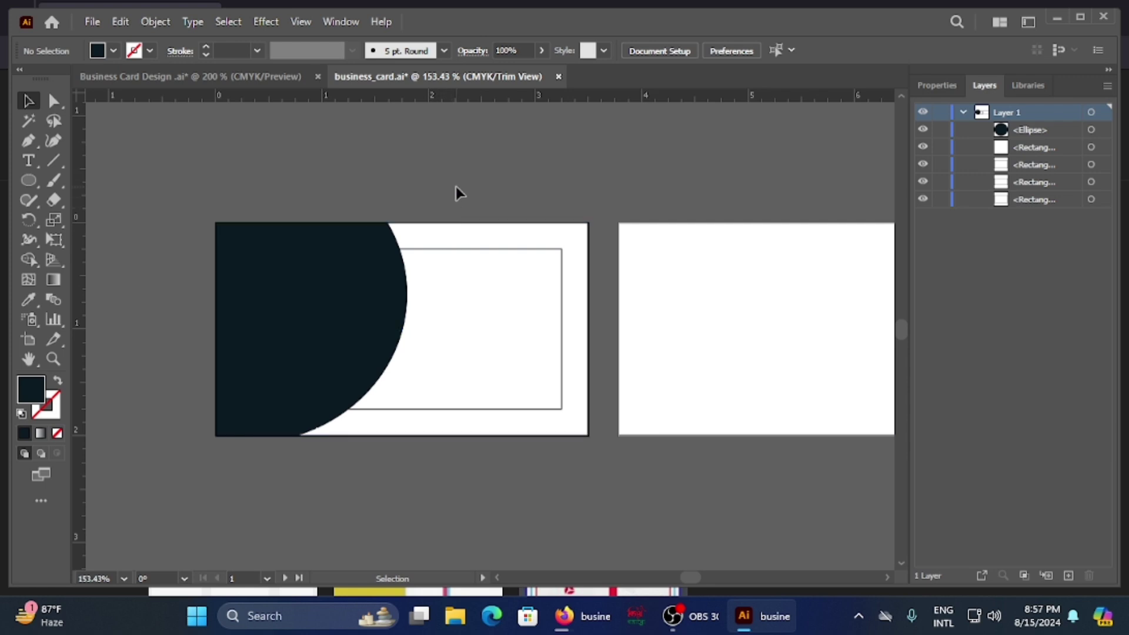
pyautogui.click(301, 21)
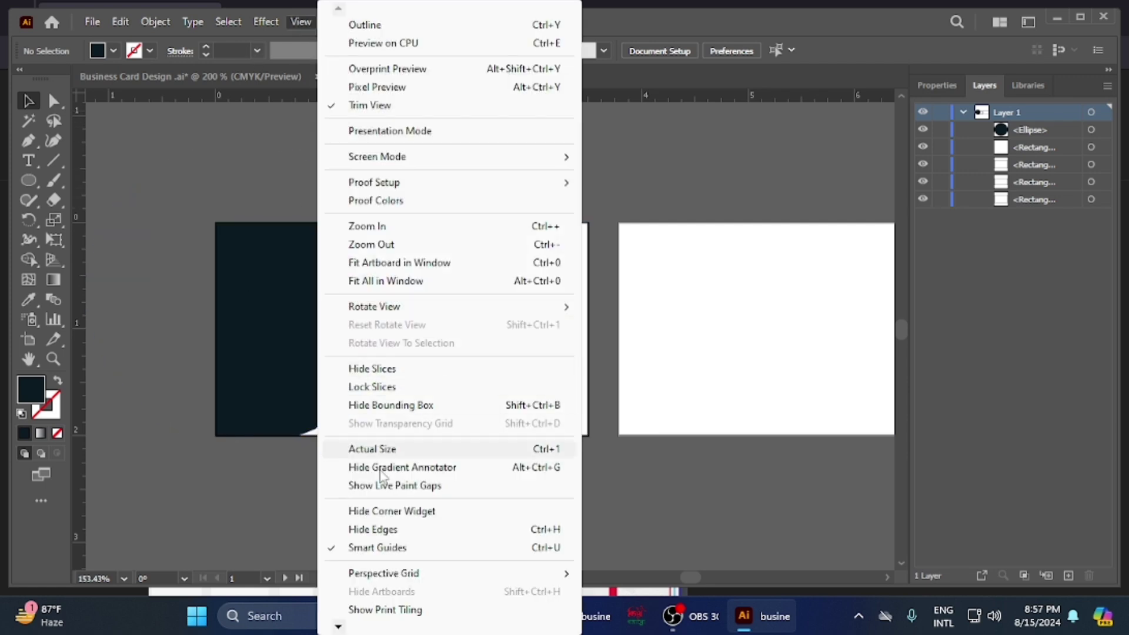
pyautogui.click(365, 102)
# Draw a second navy circle about 2.7 in across, lower on the first card, and place it behind the first ellipse.
pyautogui.press('l')
pyautogui.moveTo(159, 210)
pyautogui.mouseDown()
pyautogui.moveTo(415, 467)
pyautogui.moveTo(396, 458)
pyautogui.mouseUp()
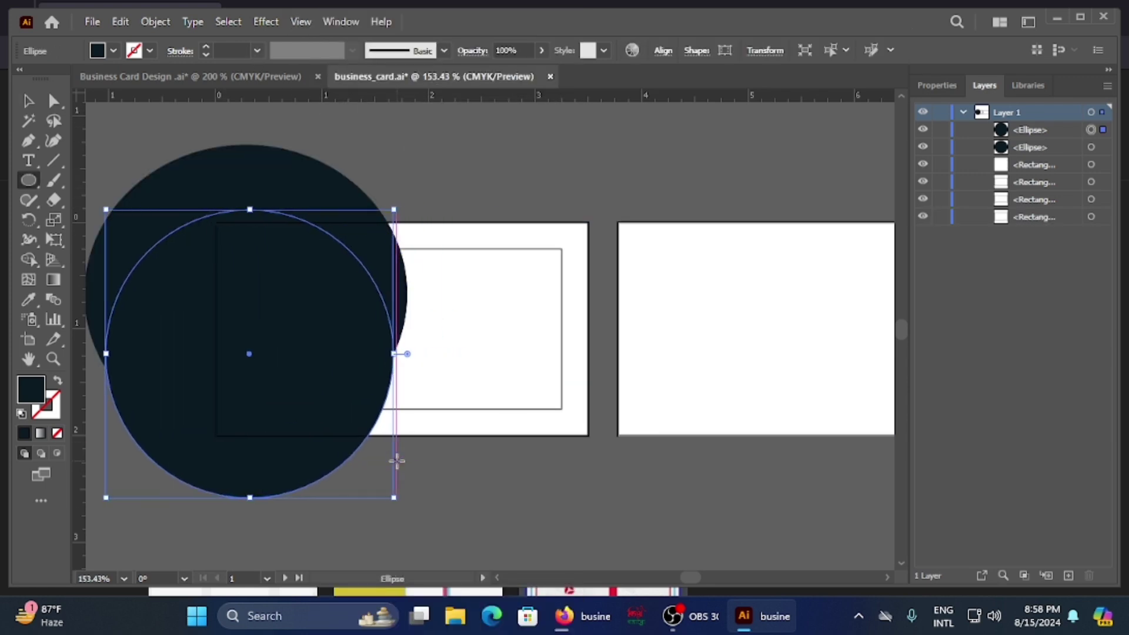
pyautogui.press('v')
pyautogui.click(1103, 147)
pyautogui.hotkey('ctrl', 'shift', 'a')
pyautogui.click(277, 383)
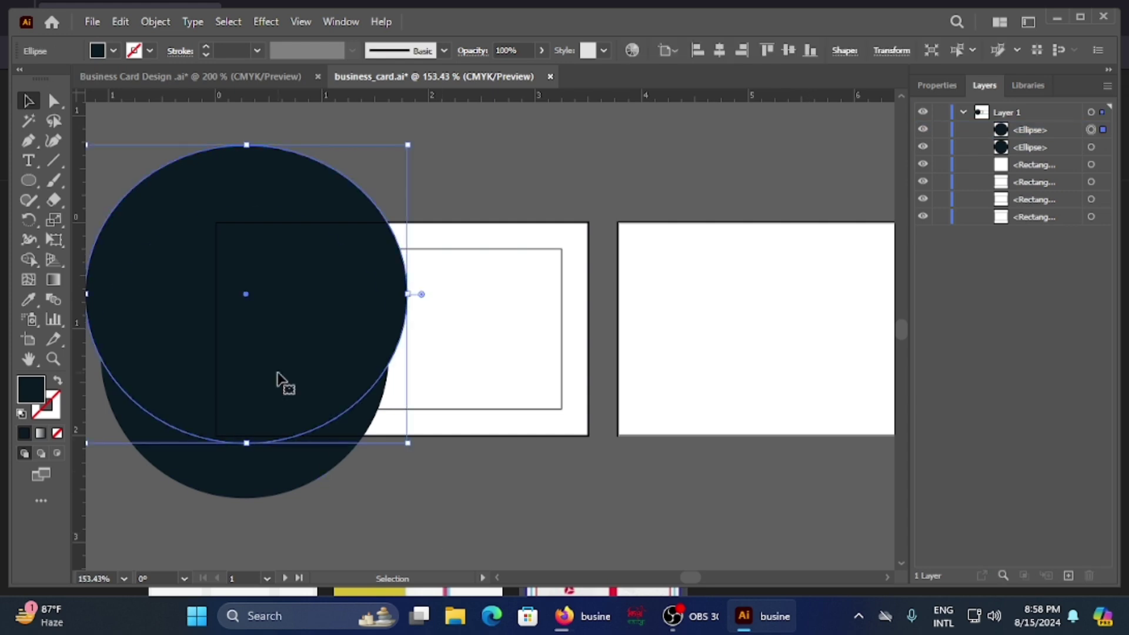
# Remove the inner rectangle's fill and bring it in front of both ellipses.
pyautogui.click(1102, 129)
pyautogui.click(1103, 182)
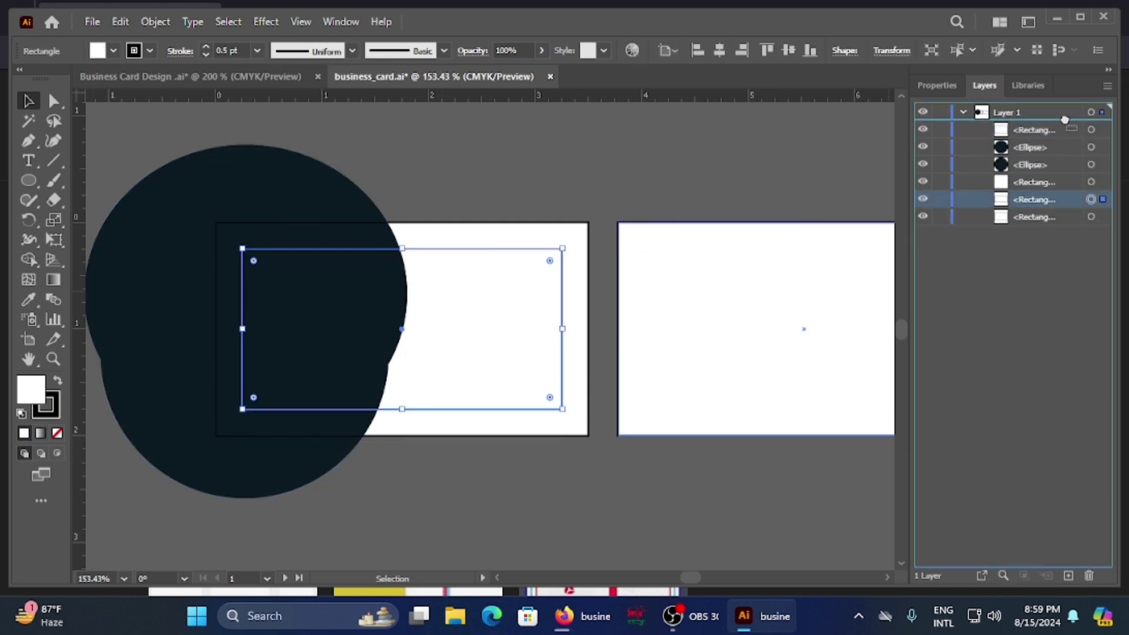
pyautogui.hotkey('ctrl', 'shift', ']')
pyautogui.hotkey('ctrl', 'z')
pyautogui.click(113, 50)
pyautogui.click(10, 77)
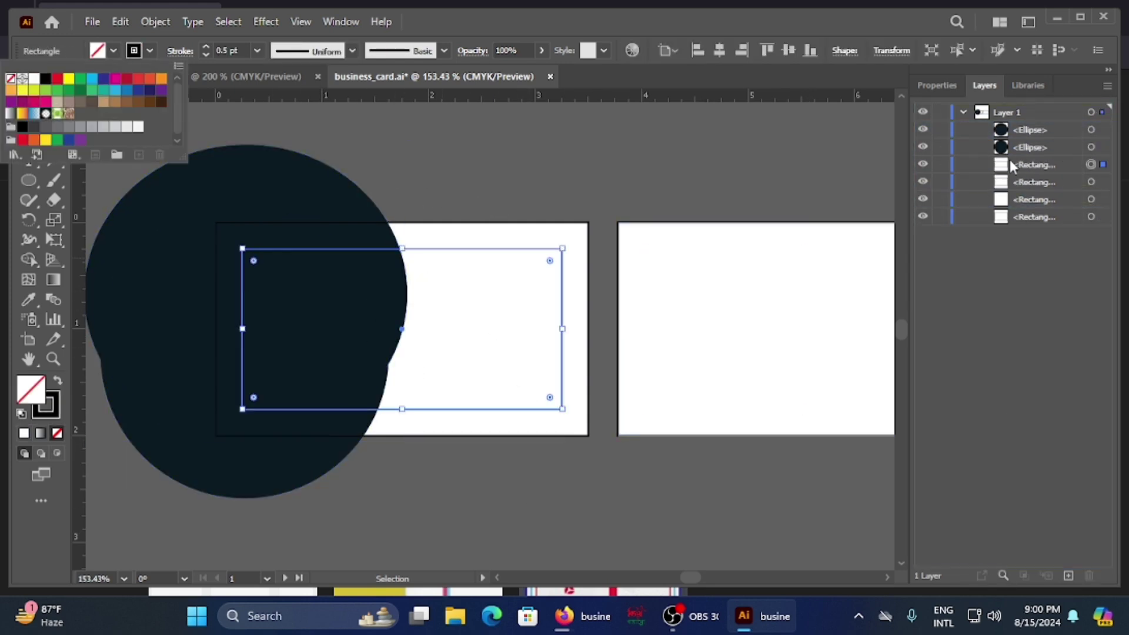
# Fill the lower circle with light cyan and widen it to about 2.96 in.
pyautogui.click(242, 76)
pyautogui.click(434, 76)
pyautogui.moveTo(423, 370); pyautogui.dragTo(461, 357)
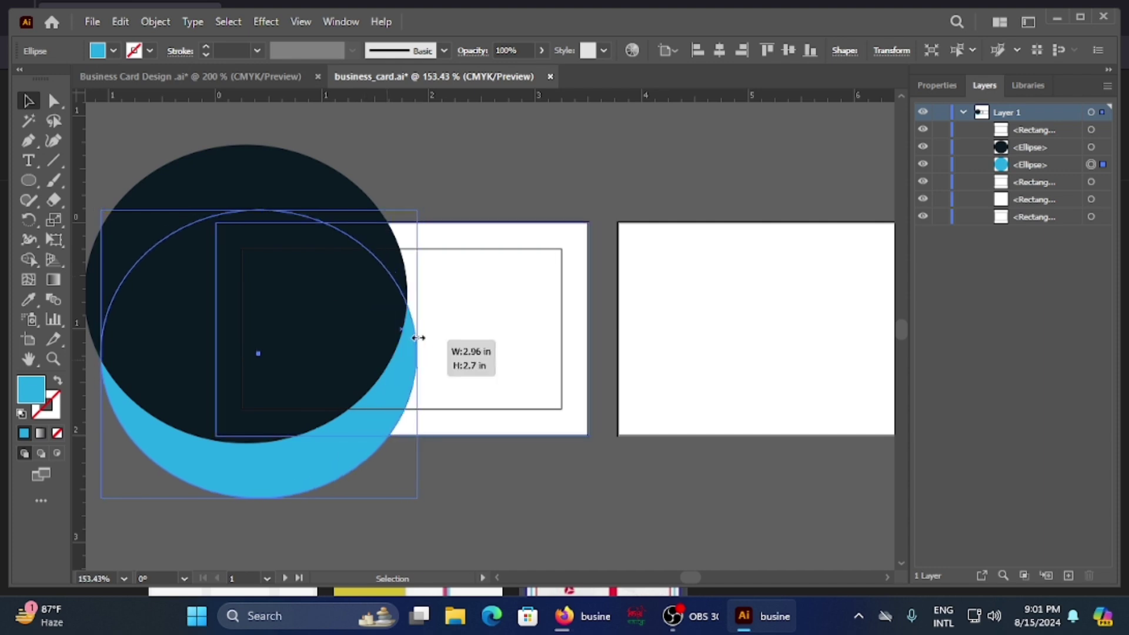
# Shift the navy ellipse slightly left and down, and move the cyan ellipse slightly left.
pyautogui.click(315, 310)
pyautogui.click(301, 21)
pyautogui.click(580, 196)
pyautogui.click(411, 395)
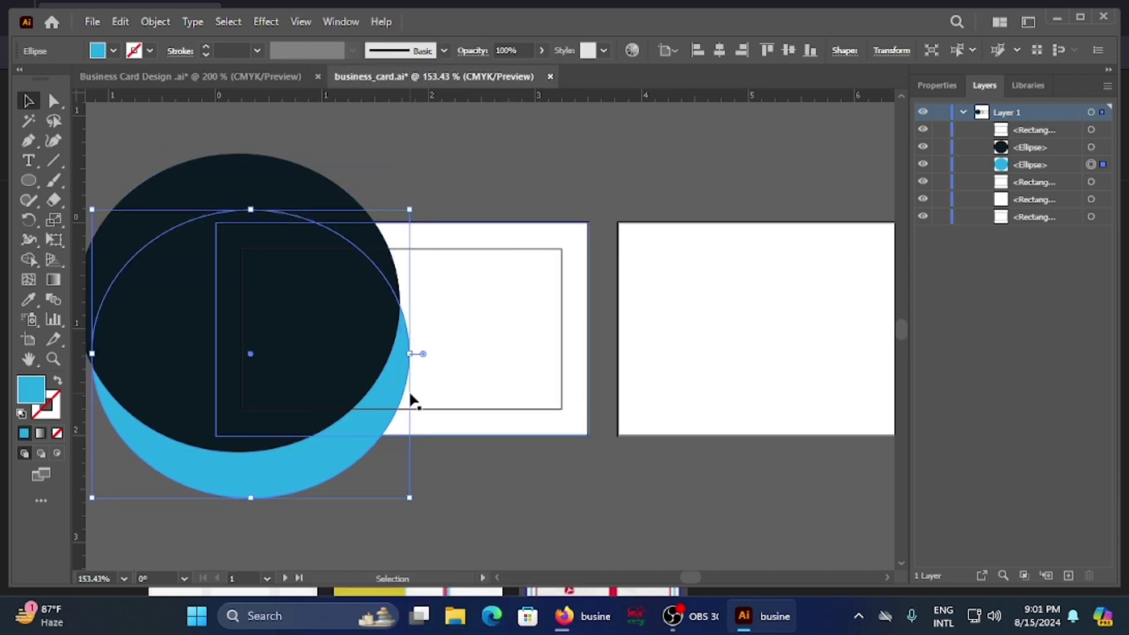
# Draw a third ellipse over the first card's left half and enlarge it upward, to the right and downward.
pyautogui.press('l')
pyautogui.moveTo(130, 160); pyautogui.dragTo(419, 403)
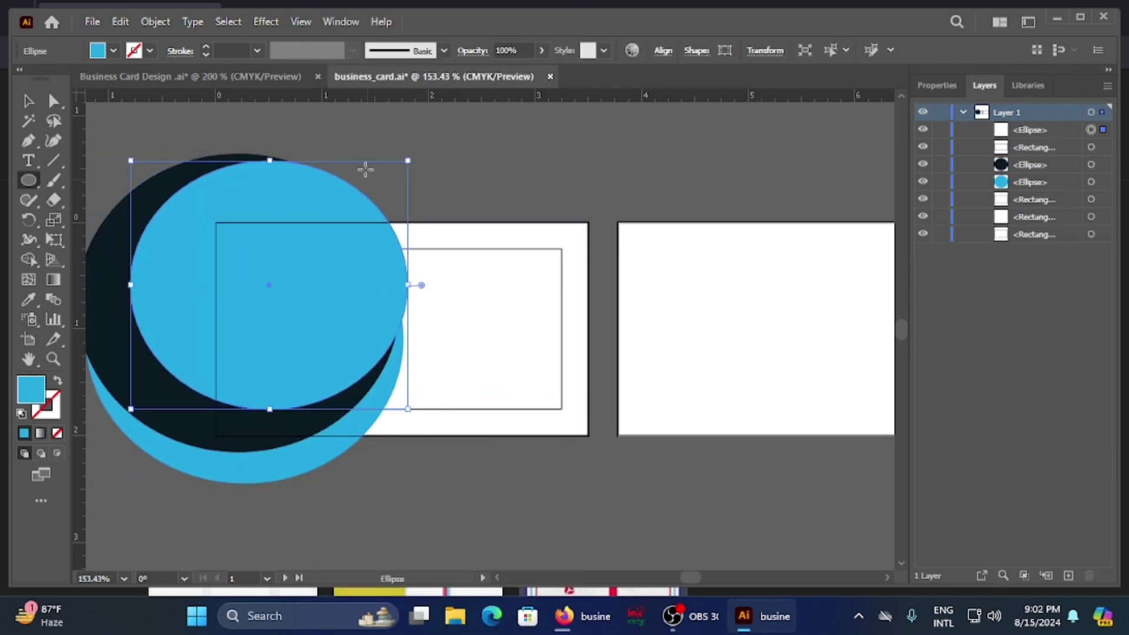
pyautogui.moveTo(419, 157); pyautogui.dragTo(456, 118)
pyautogui.moveTo(292, 408); pyautogui.dragTo(293, 431)
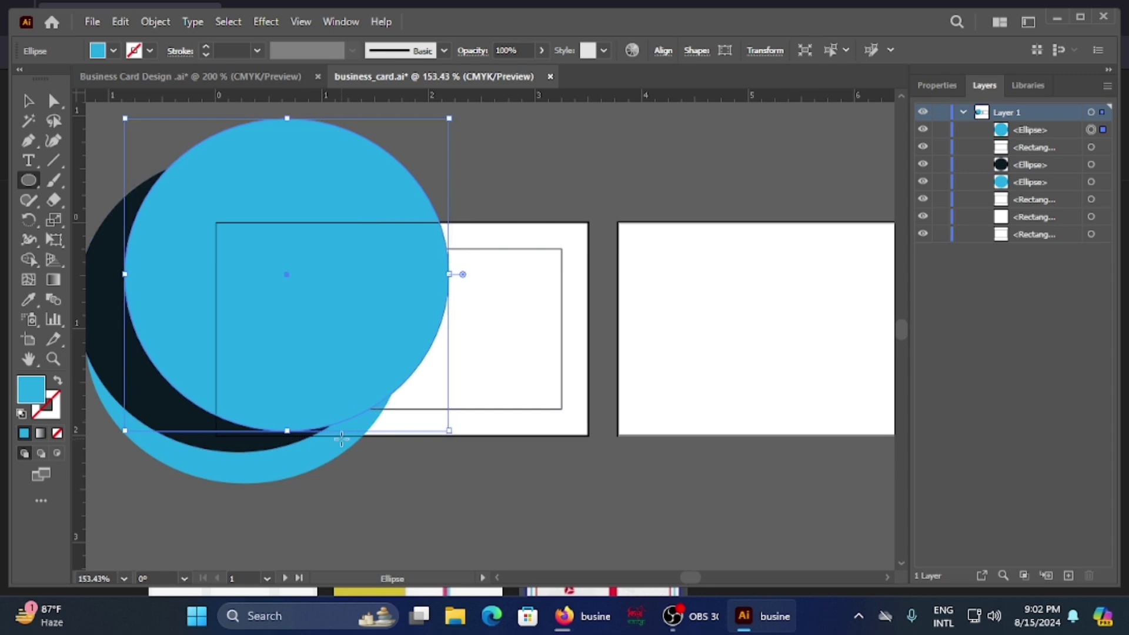
# Nudge the third ellipse left and slightly up so its right edge sits just beyond the navy ellipse.
pyautogui.hotkey('shift', 'Left')
pyautogui.hotkey('shift', 'Left')
pyautogui.hotkey('shift', 'Left')
pyautogui.press('Up')
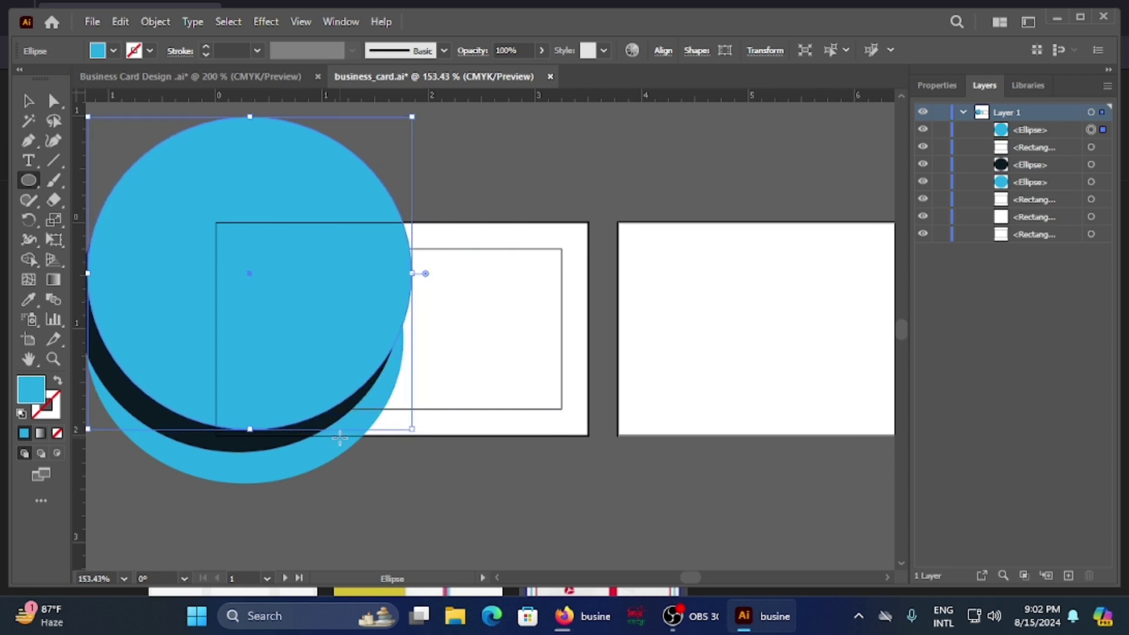
# Fill the third ellipse with blue #3181C4 and move it behind the navy and cyan ellipses.
pyautogui.doubleClick(34, 399)
pyautogui.hotkey('ctrl', 'v')
pyautogui.press('Return')
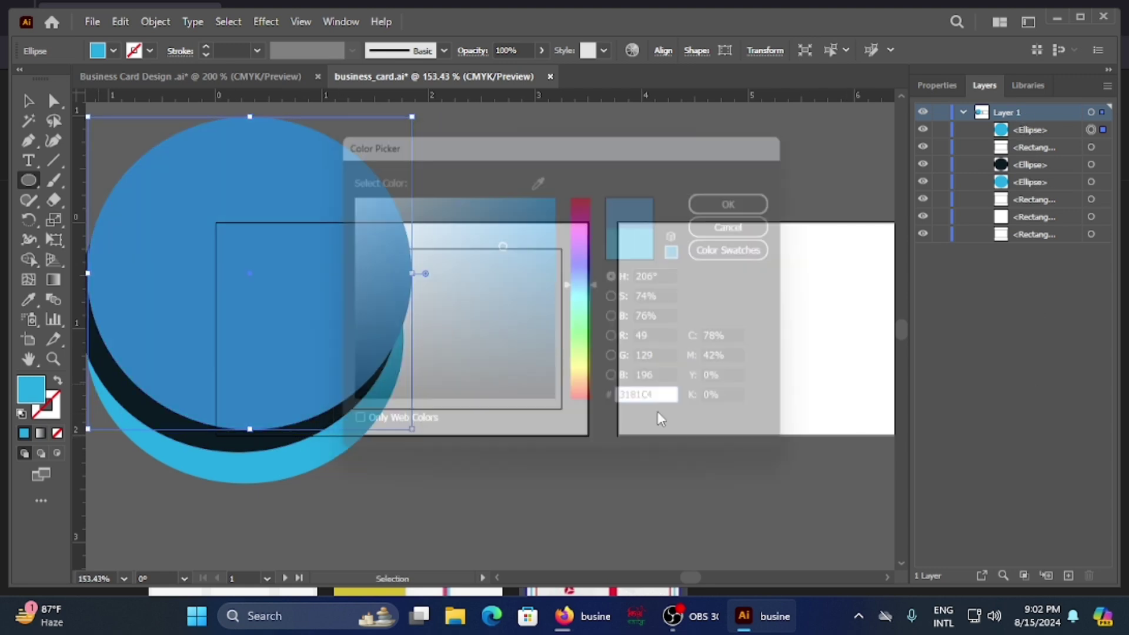
pyautogui.moveTo(1029, 130); pyautogui.dragTo(1029, 188)
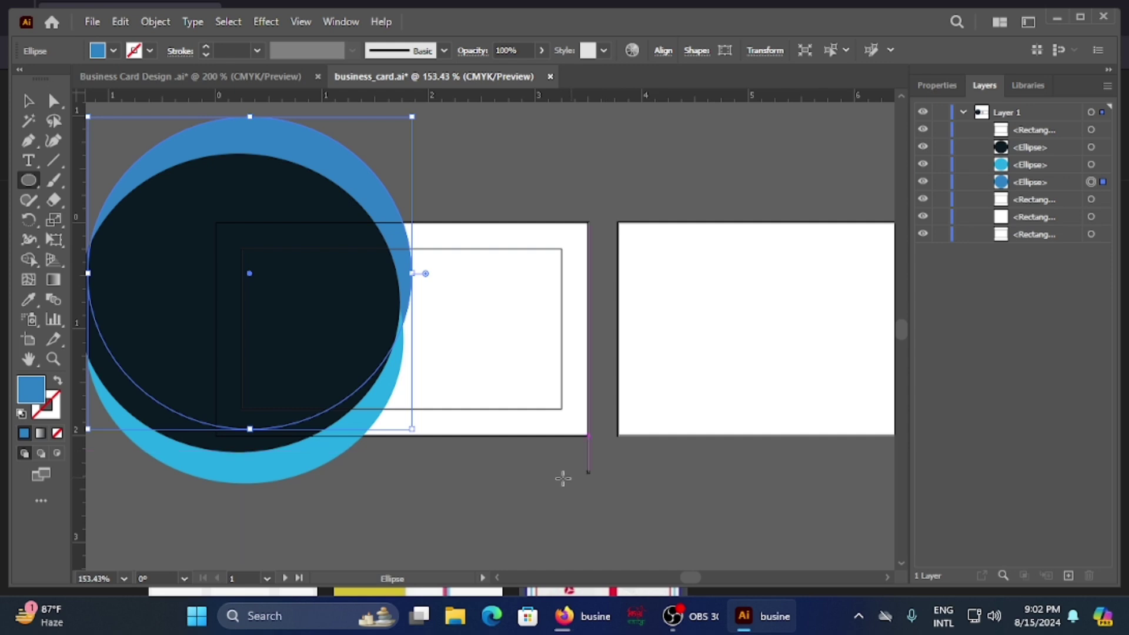
# Nudge the blue ellipse down and right so a blue crescent shows beyond the navy ellipse's right edge, and deselect it.
pyautogui.press('Down')
pyautogui.press('Down')
pyautogui.press('Down')
pyautogui.press('Down')
pyautogui.press('Down')
pyautogui.press('Down')
pyautogui.press('Down')
pyautogui.press('Down')
pyautogui.press('Down')
pyautogui.press('Down')
pyautogui.press('Down')
pyautogui.press('Down')
pyautogui.press('Down')
pyautogui.press('Down')
pyautogui.press('Right')
pyautogui.press('Right')
pyautogui.press('Right')
pyautogui.press('Right')
pyautogui.press('Right')
pyautogui.press('Right')
pyautogui.press('Right')
pyautogui.press('Right')
pyautogui.press('Right')
pyautogui.press('Right')
pyautogui.press('Right')
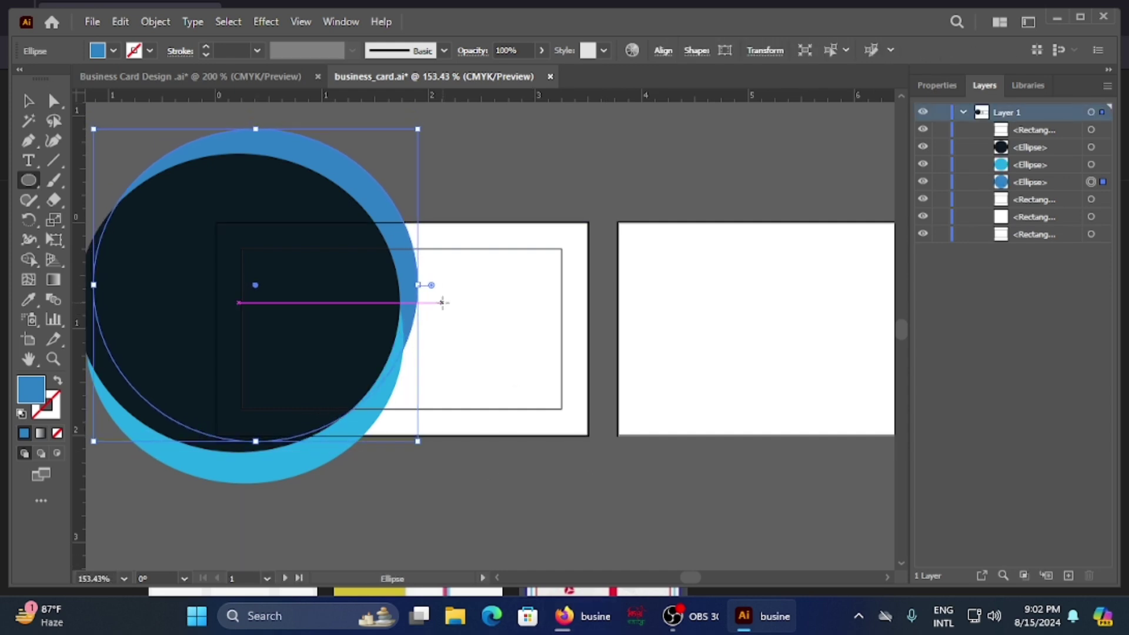
pyautogui.press('Down')
pyautogui.press('Down')
pyautogui.press('Down')
pyautogui.press('Down')
pyautogui.press('Down')
pyautogui.press('Down')
pyautogui.press('Down')
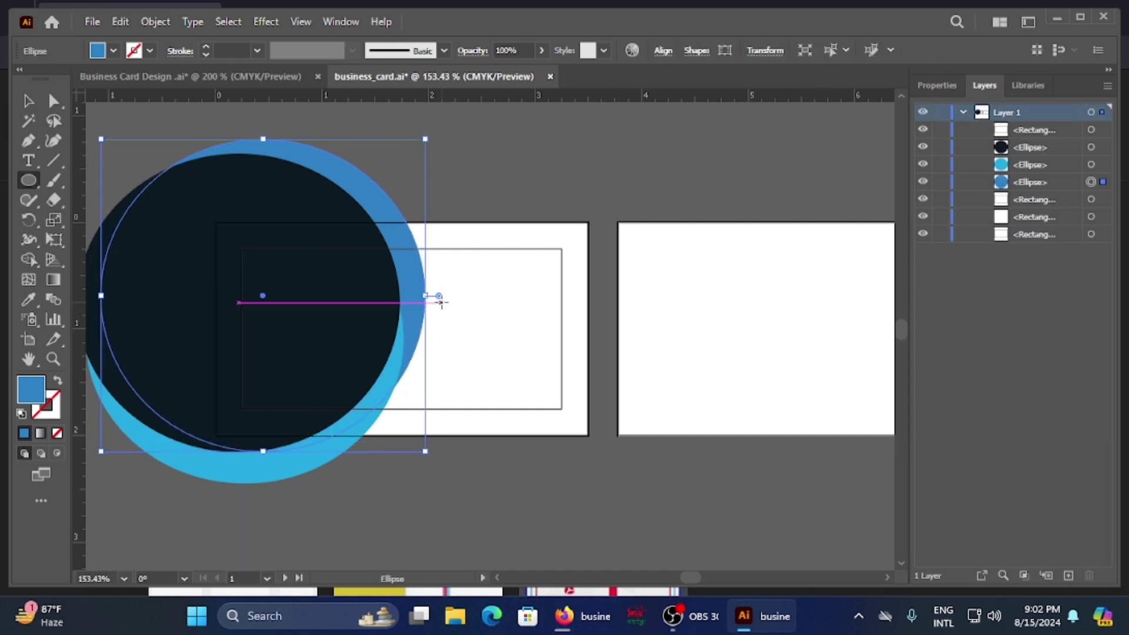
pyautogui.press('Right')
pyautogui.press('v')
pyautogui.hotkey('ctrl', 'shift', 'a')
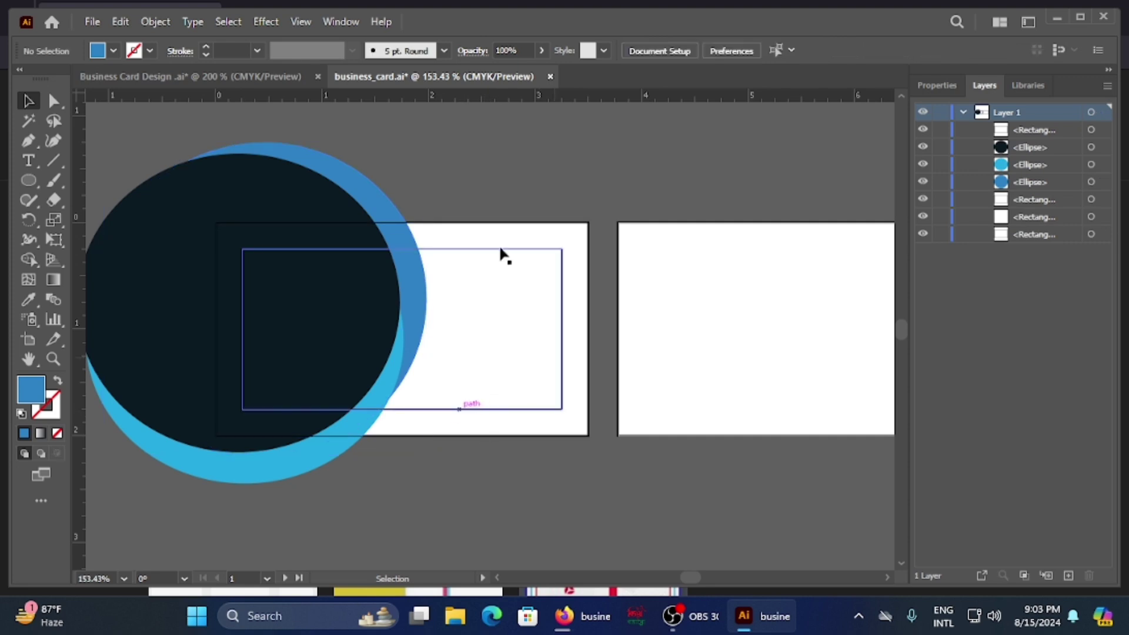
# Check the curved shapes cropped to the card in Trim View, and return to the full artwork view.
pyautogui.click(301, 21)
pyautogui.click(358, 107)
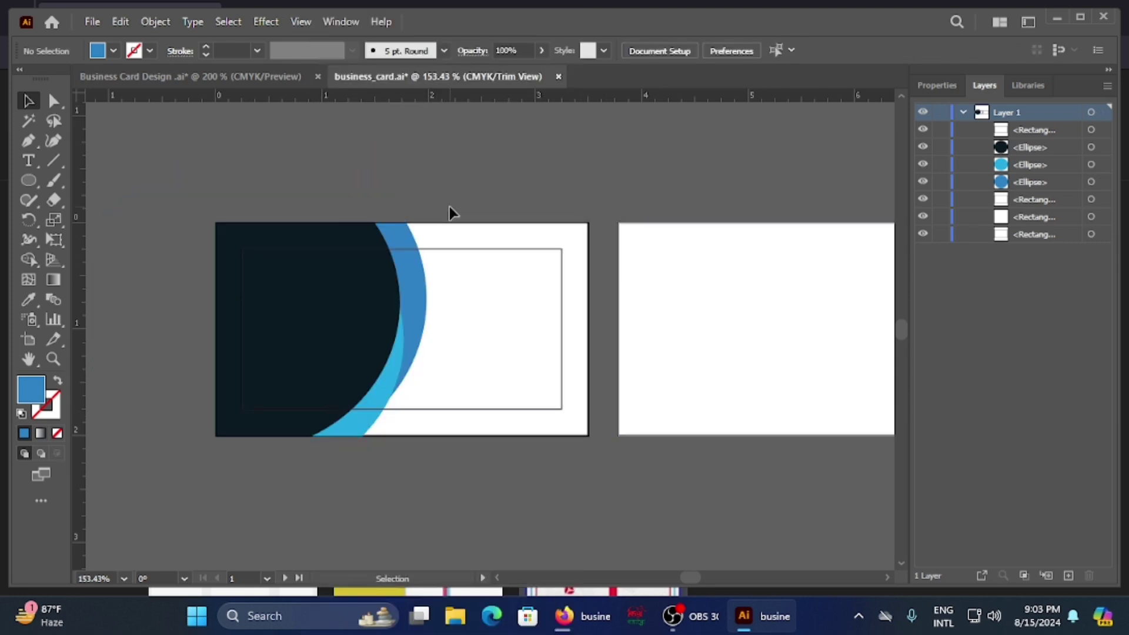
pyautogui.click(396, 240)
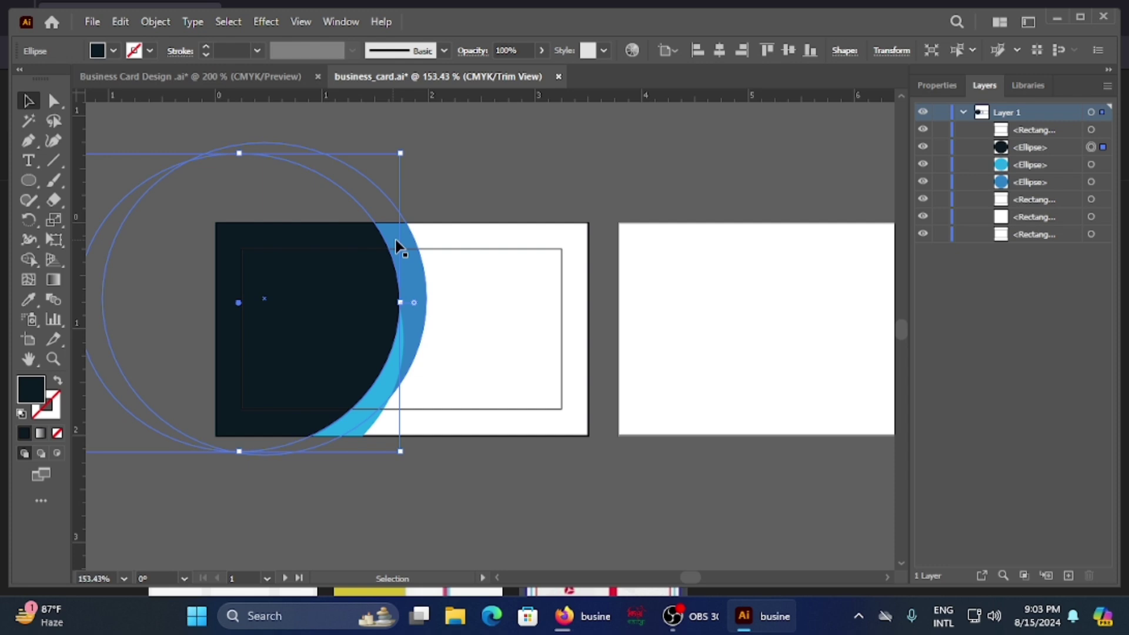
pyautogui.click(558, 178)
pyautogui.click(300, 22)
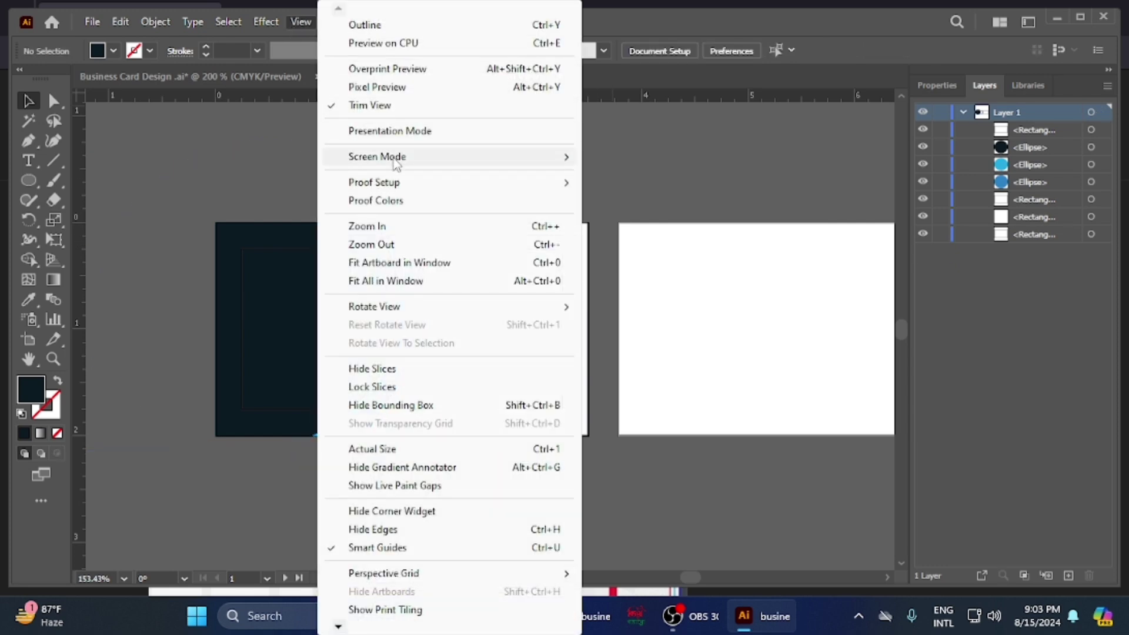
pyautogui.click(378, 89)
# Add the white MISSIOM 360 title in Times New Roman Bold, 12 pt, on the first card.
pyautogui.hotkey('ctrl', 'v')
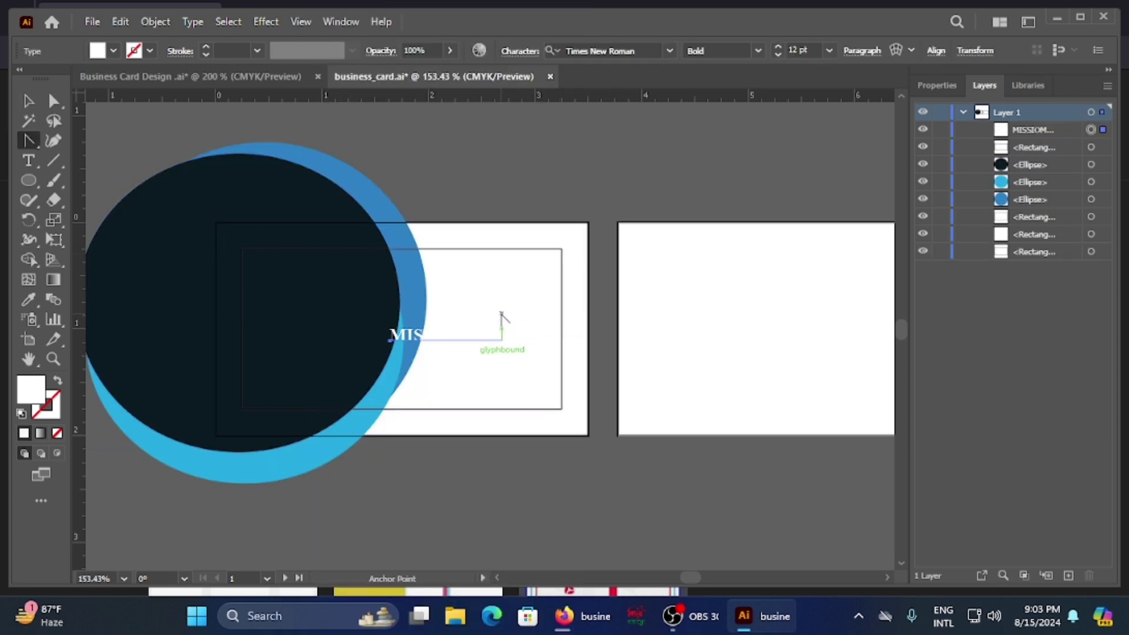
pyautogui.moveTo(501, 317); pyautogui.dragTo(416, 350)
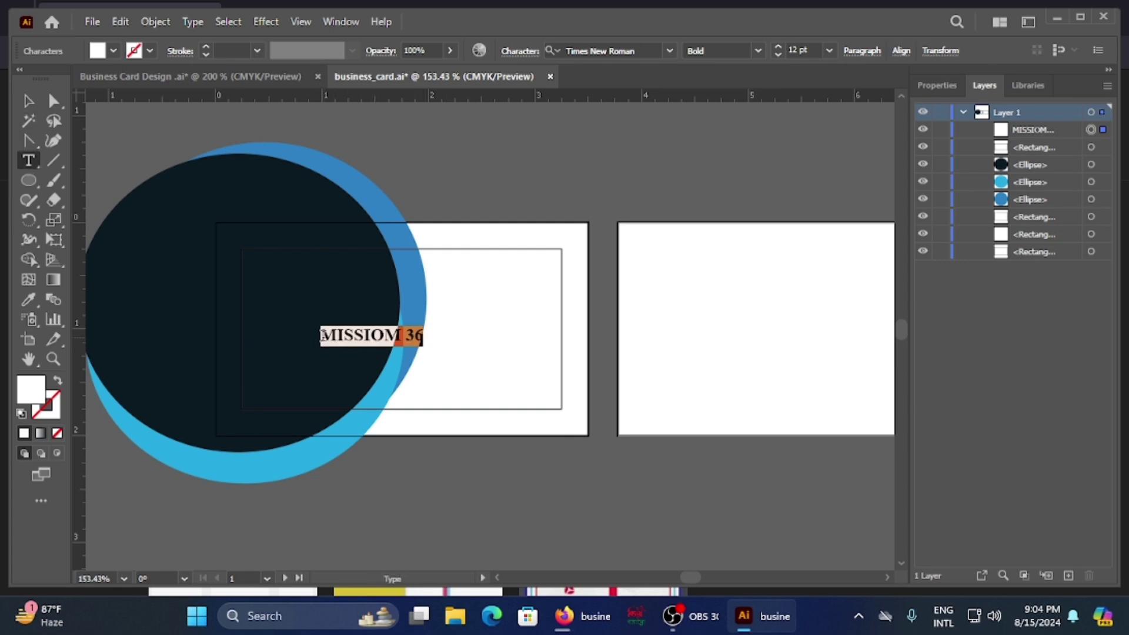
pyautogui.press('Escape')
pyautogui.click(464, 341)
pyautogui.click(460, 333)
pyautogui.press('Delete')
pyautogui.click(513, 335)
pyautogui.moveTo(458, 302); pyautogui.dragTo(514, 353)
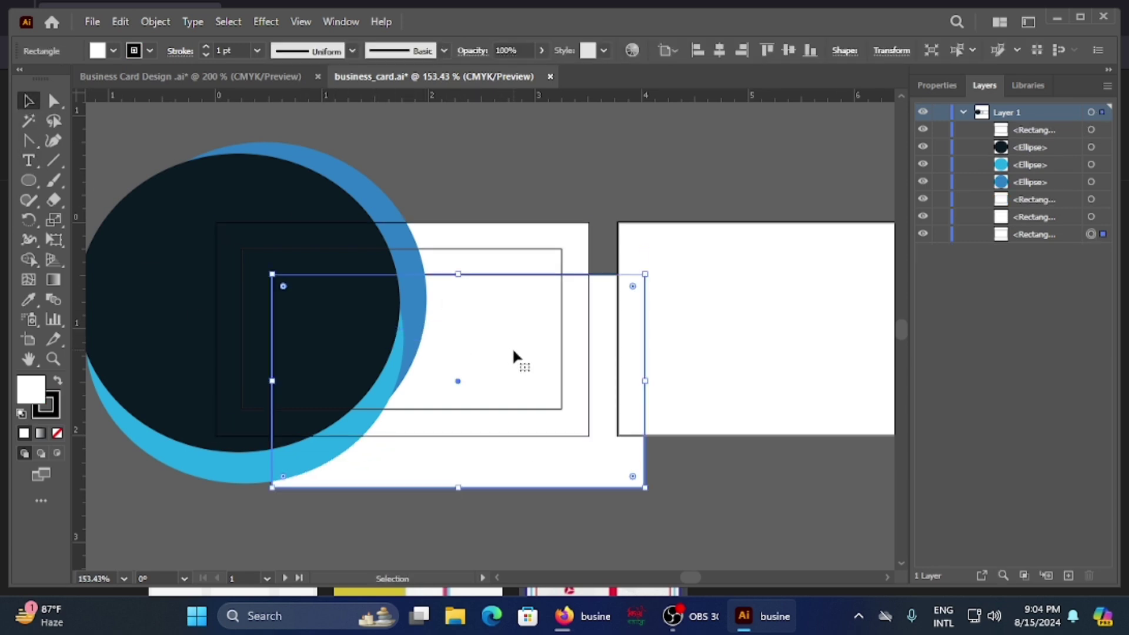
pyautogui.hotkey('ctrl', 'z')
pyautogui.hotkey('ctrl', 'z')
# Arrange the MISSIOM 360 title with the Youtube Content Creator line directly beneath it on the upper navy area.
pyautogui.moveTo(376, 291); pyautogui.dragTo(347, 287)
pyautogui.click(582, 479)
pyautogui.click(567, 506)
# Change the navy ellipse's fill to a slightly lighter dark blue.
pyautogui.click(239, 298)
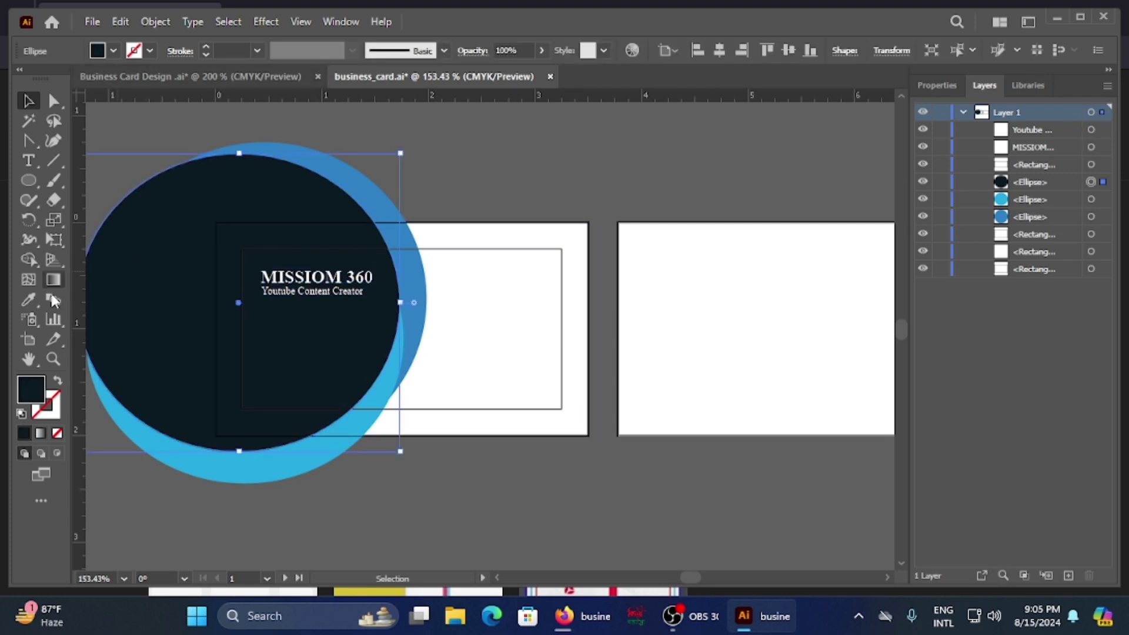
pyautogui.doubleClick(30, 388)
pyautogui.moveTo(493, 366); pyautogui.dragTo(504, 356)
pyautogui.press('Return')
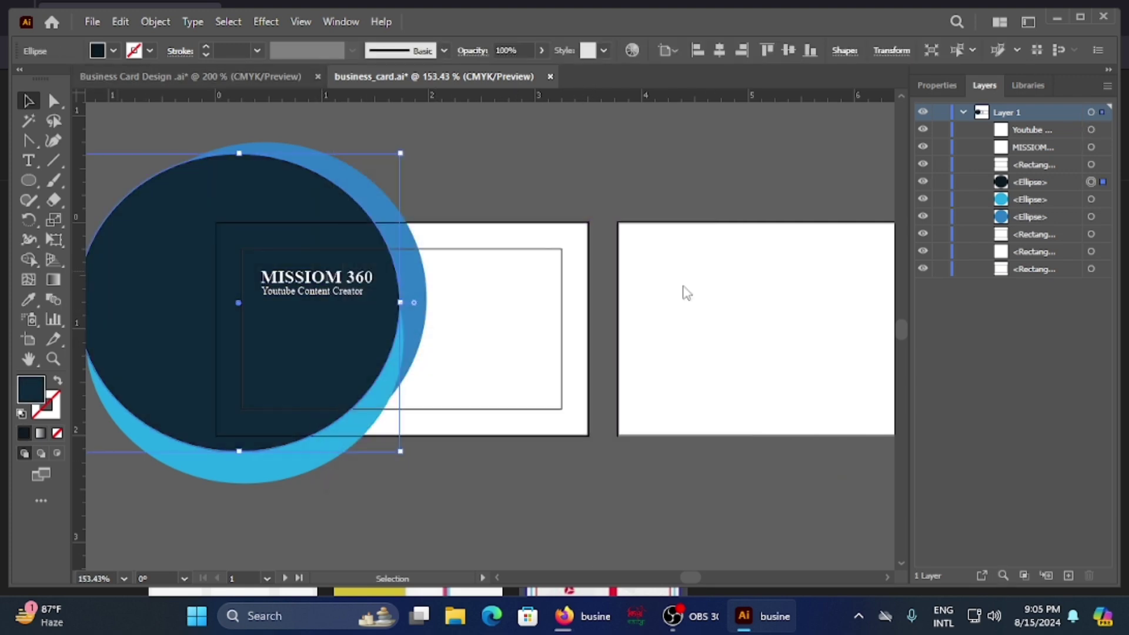
# Move the title and its subtitle into the margin frame's upper-left corner, and add a second phone number line beneath the first.
pyautogui.click(306, 292)
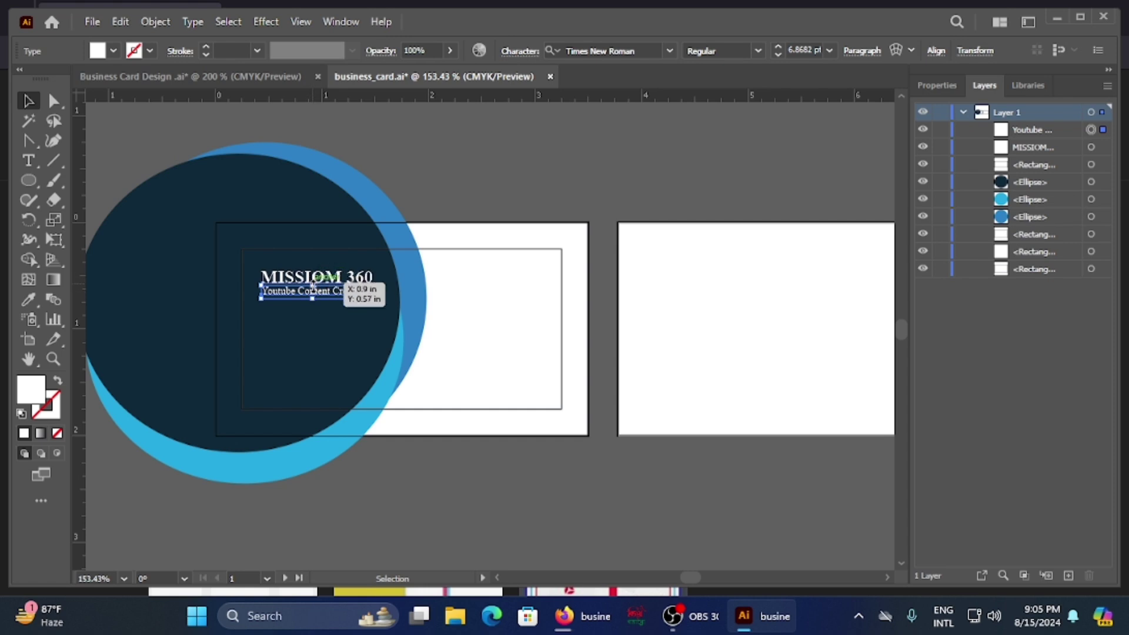
pyautogui.keyDown('shift'); pyautogui.click(330, 285); pyautogui.keyUp('shift')
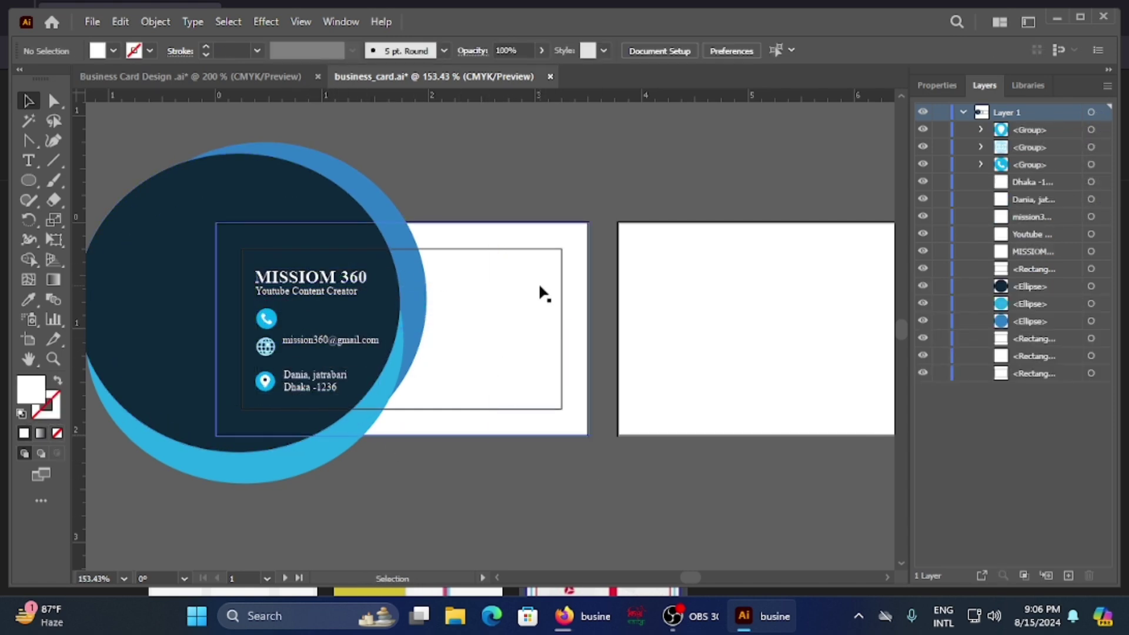
pyautogui.click(540, 292)
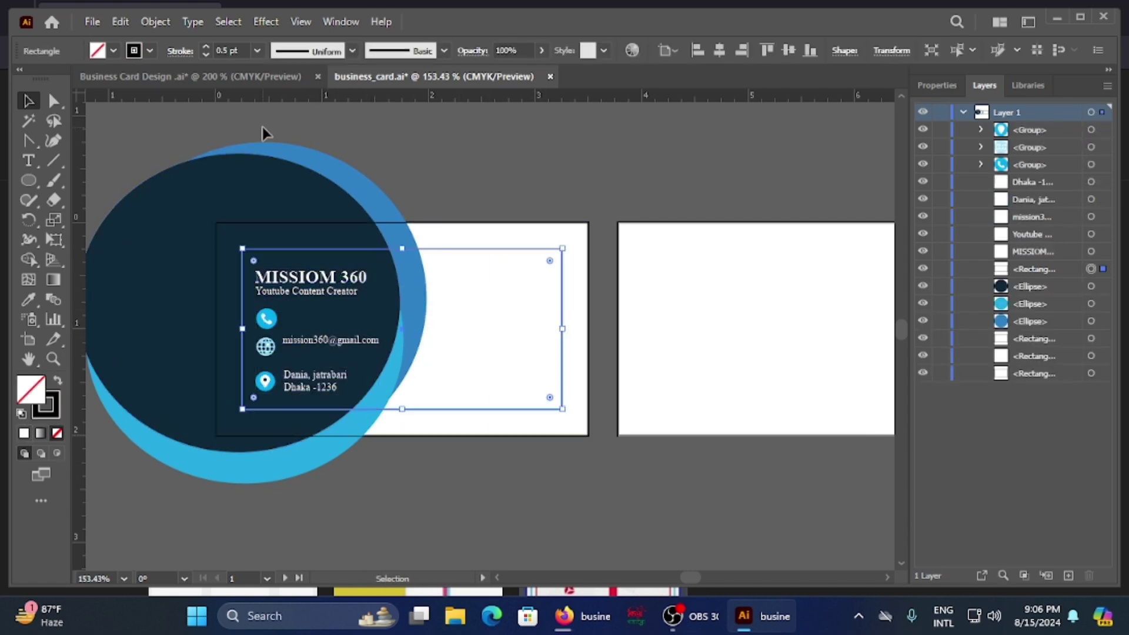
pyautogui.click(263, 131)
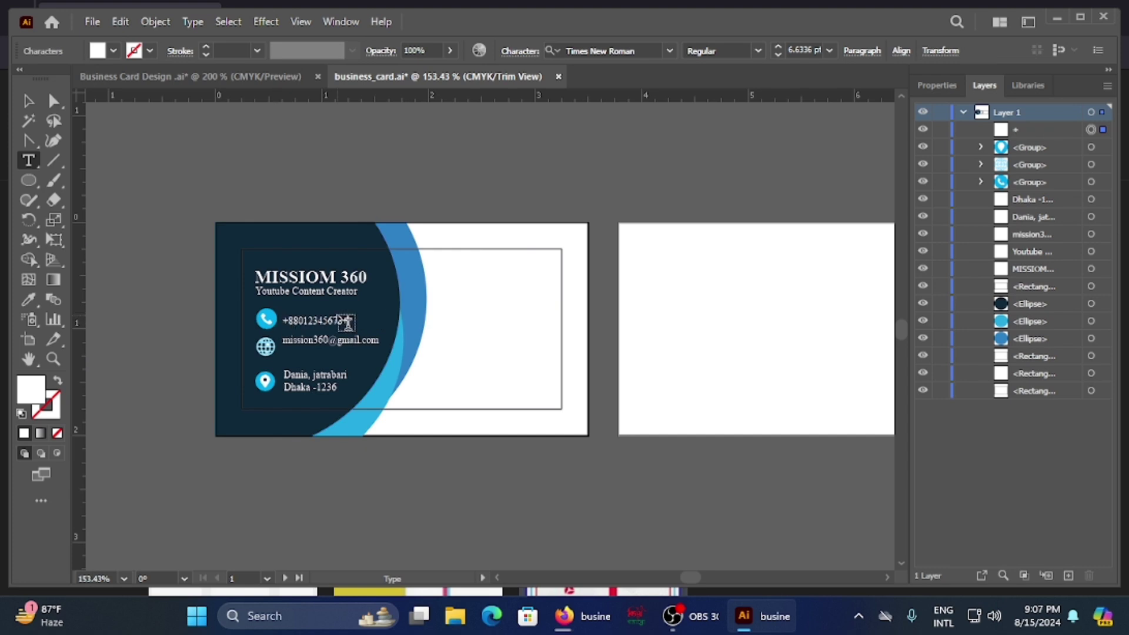
pyautogui.moveTo(329, 322); pyautogui.dragTo(323, 264)
pyautogui.click(220, 478)
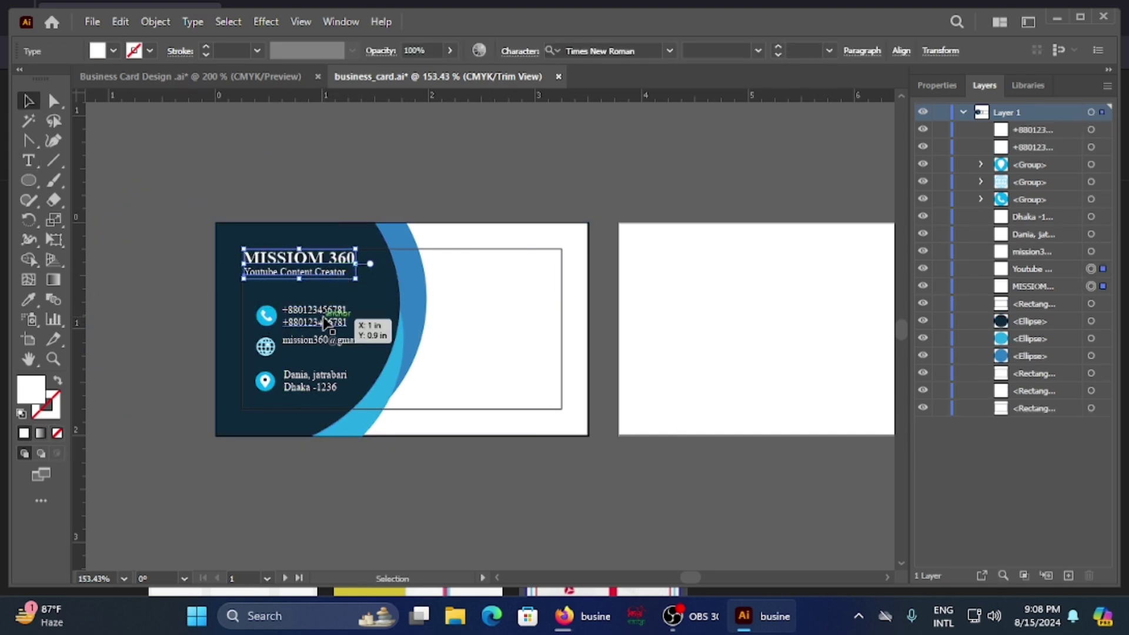
# Move the contact icons and their phone, e-mail and address lines left and up to align with the title's left edge.
pyautogui.click(323, 333)
pyautogui.click(298, 378)
pyautogui.keyDown('shift'); pyautogui.click(265, 388); pyautogui.keyUp('shift')
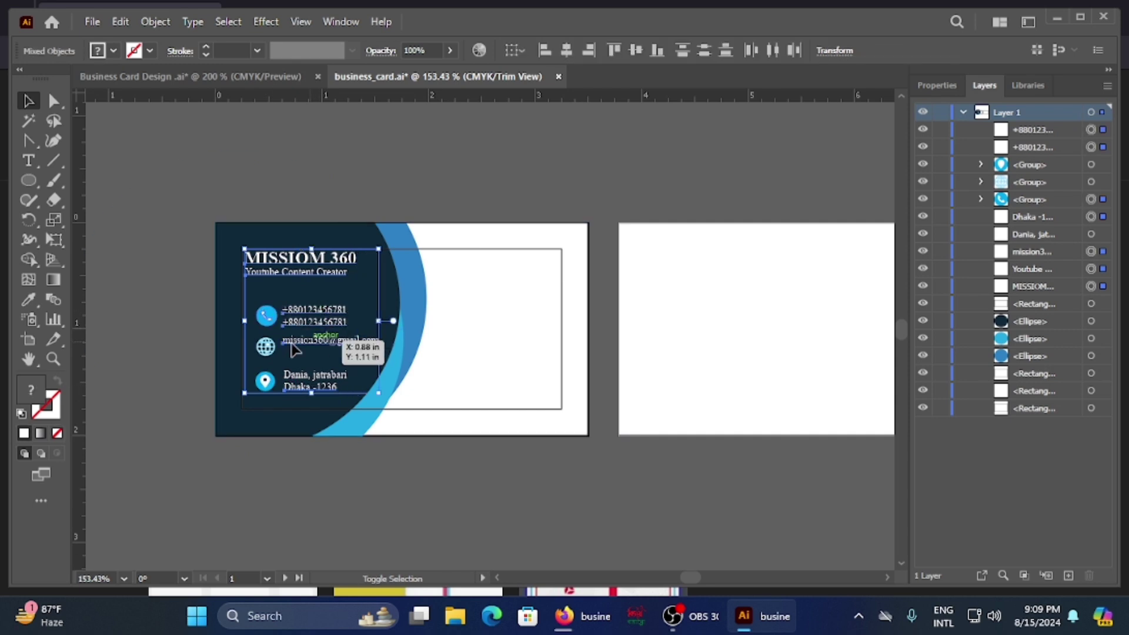
pyautogui.moveTo(268, 341); pyautogui.dragTo(256, 330)
pyautogui.click(475, 486)
# Duplicate the e-mail line directly below the original beside the globe icon.
pyautogui.moveTo(353, 330); pyautogui.dragTo(353, 343)
pyautogui.click(475, 486)
pyautogui.click(475, 486)
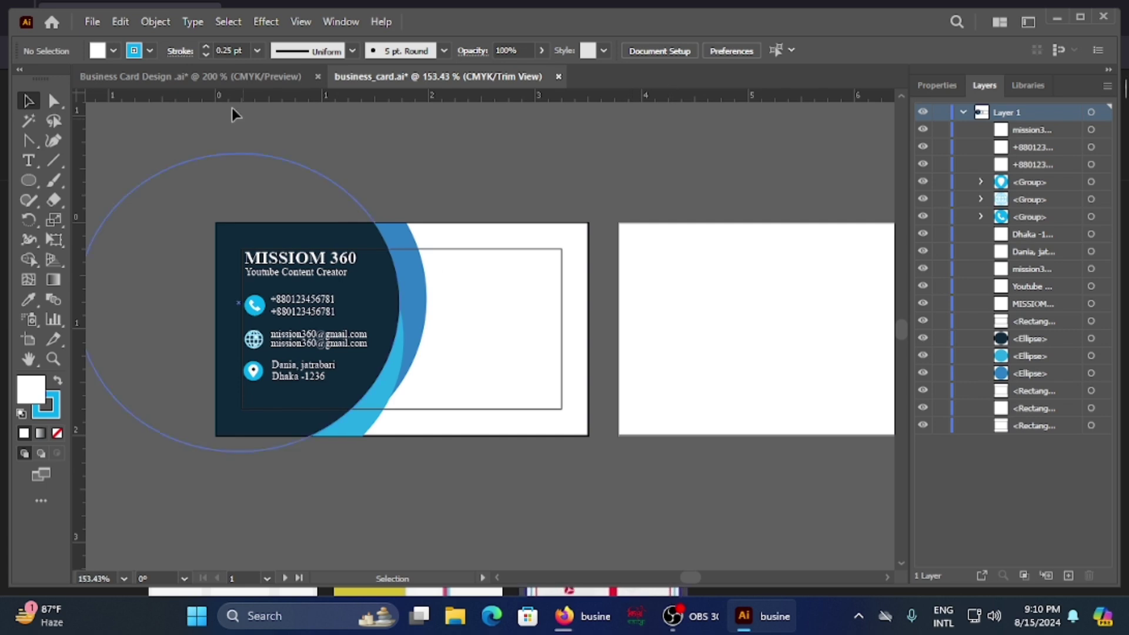
pyautogui.click(231, 76)
pyautogui.click(640, 359)
pyautogui.click(641, 412)
pyautogui.keyDown('shift'); pyautogui.click(647, 379); pyautogui.keyUp('shift')
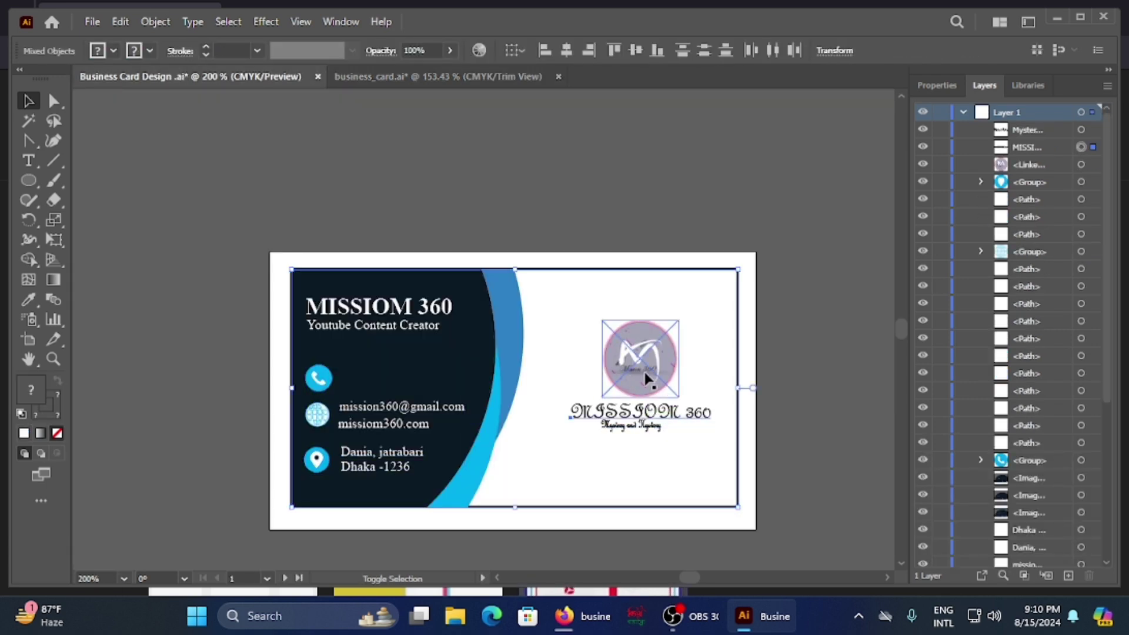
pyautogui.click(435, 76)
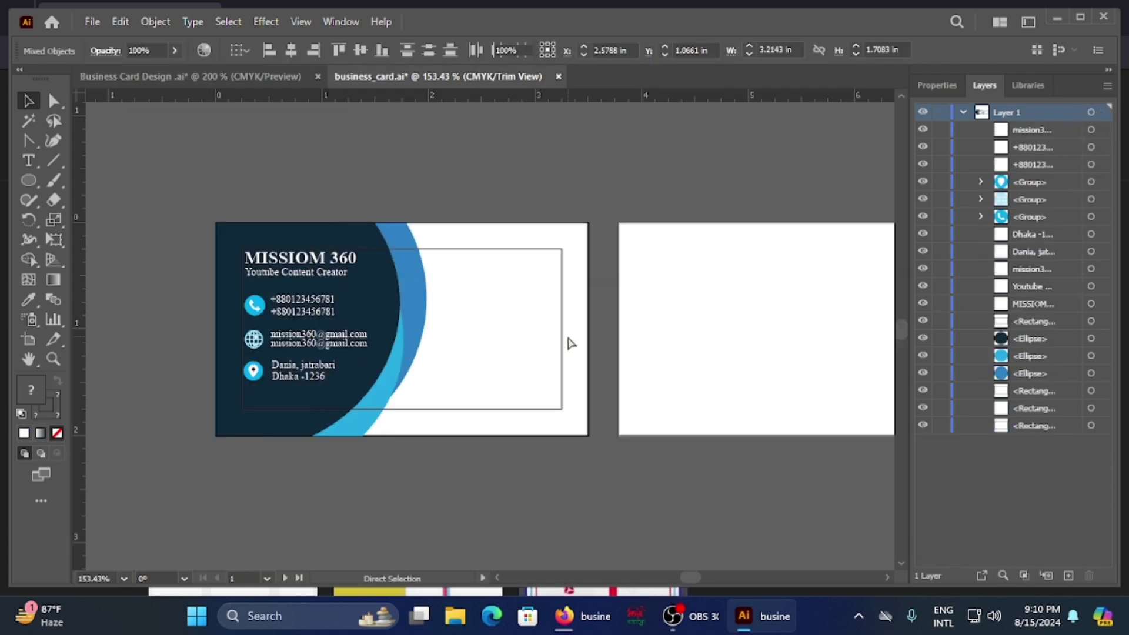
# Copy the script-style MISSIOM 360 title and its tagline from Business Card Design .ai and paste them into business_card.ai.
pyautogui.hotkey('ctrl', 'Tab')
pyautogui.click(652, 370)
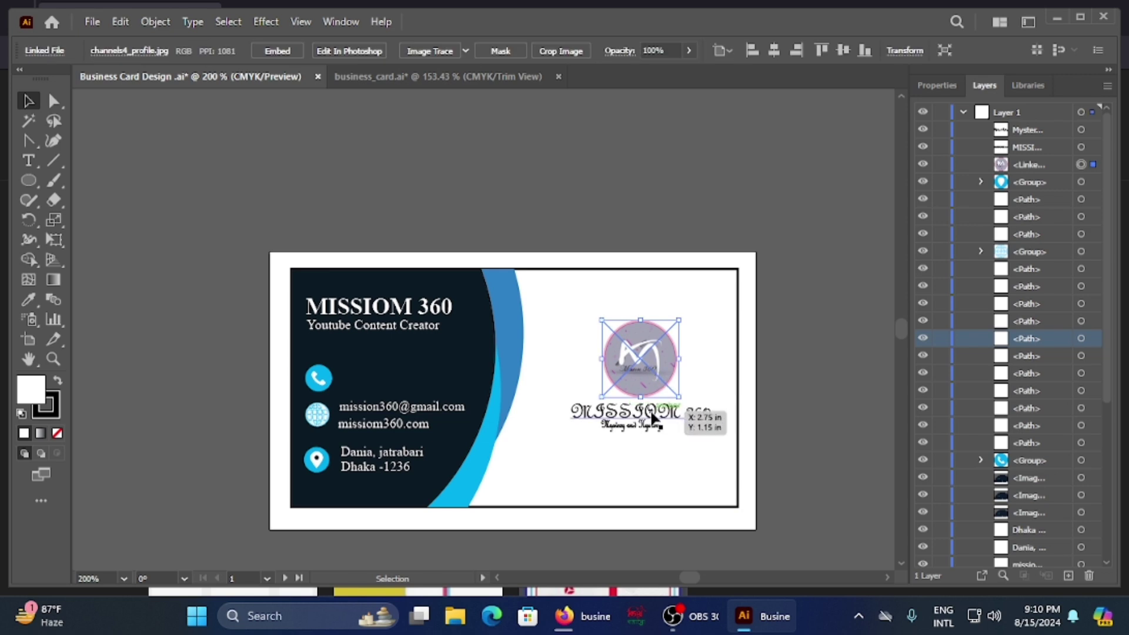
pyautogui.click(613, 419)
pyautogui.keyDown('shift'); pyautogui.click(641, 359); pyautogui.keyUp('shift')
pyautogui.click(375, 76)
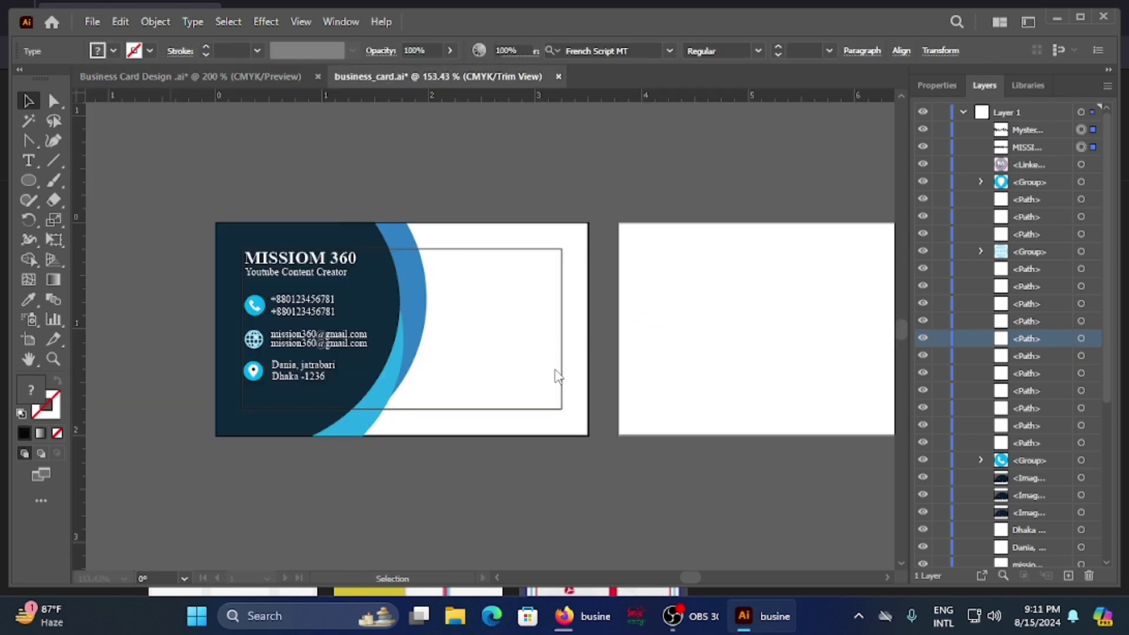
pyautogui.hotkey('ctrl', 'v')
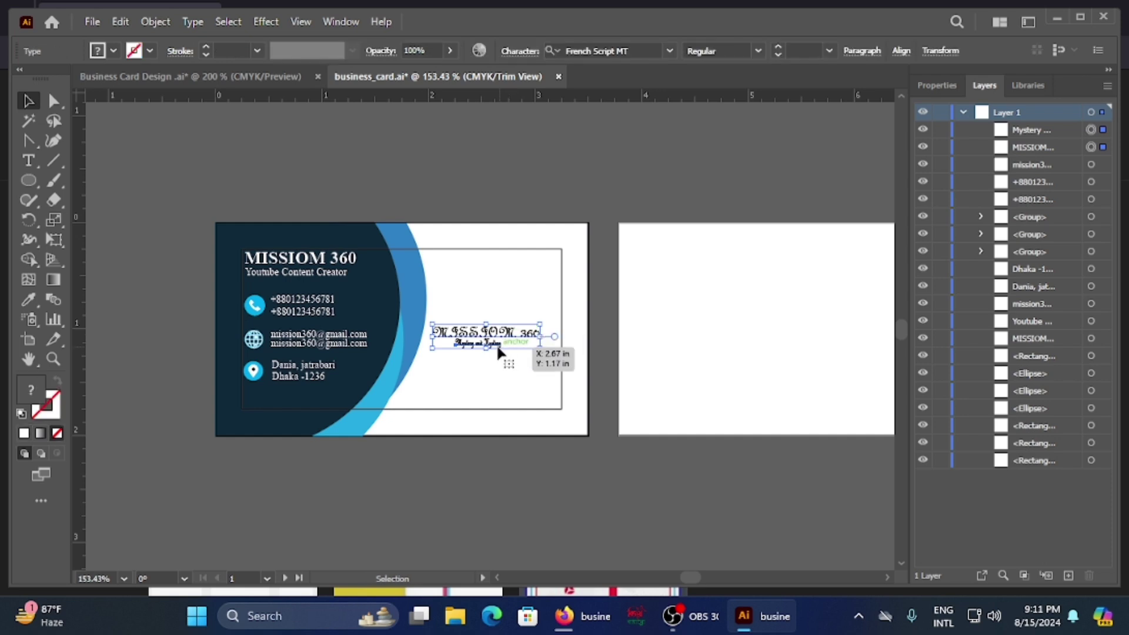
# Move the pasted script title and tagline slightly right and down on the first card's white half.
pyautogui.moveTo(491, 345); pyautogui.dragTo(495, 358)
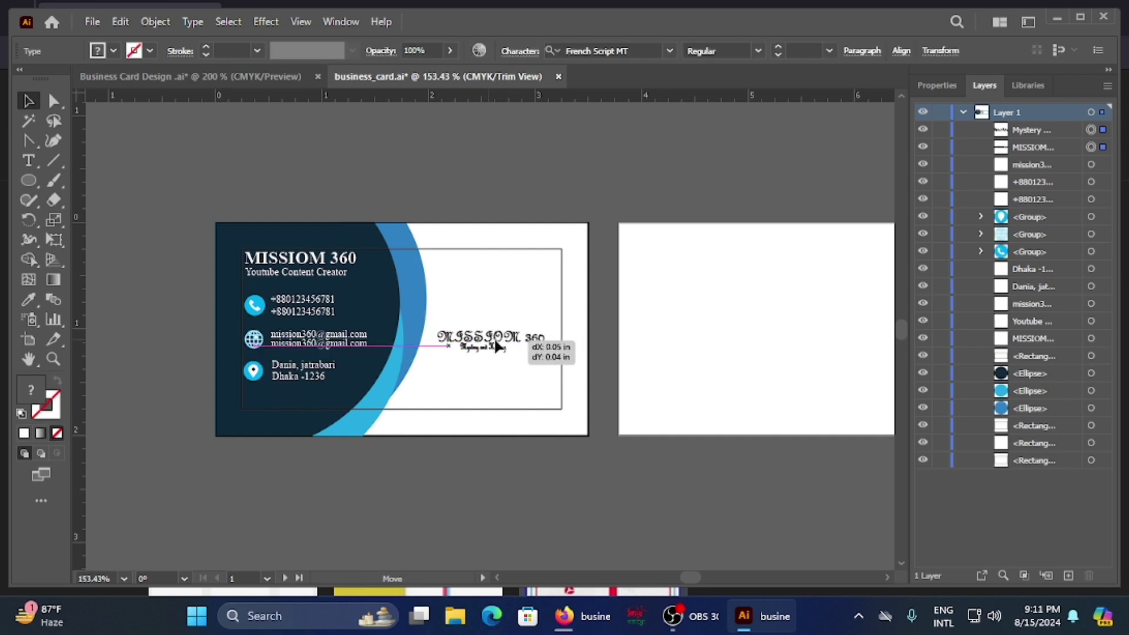
pyautogui.click(630, 389)
pyautogui.click(485, 346)
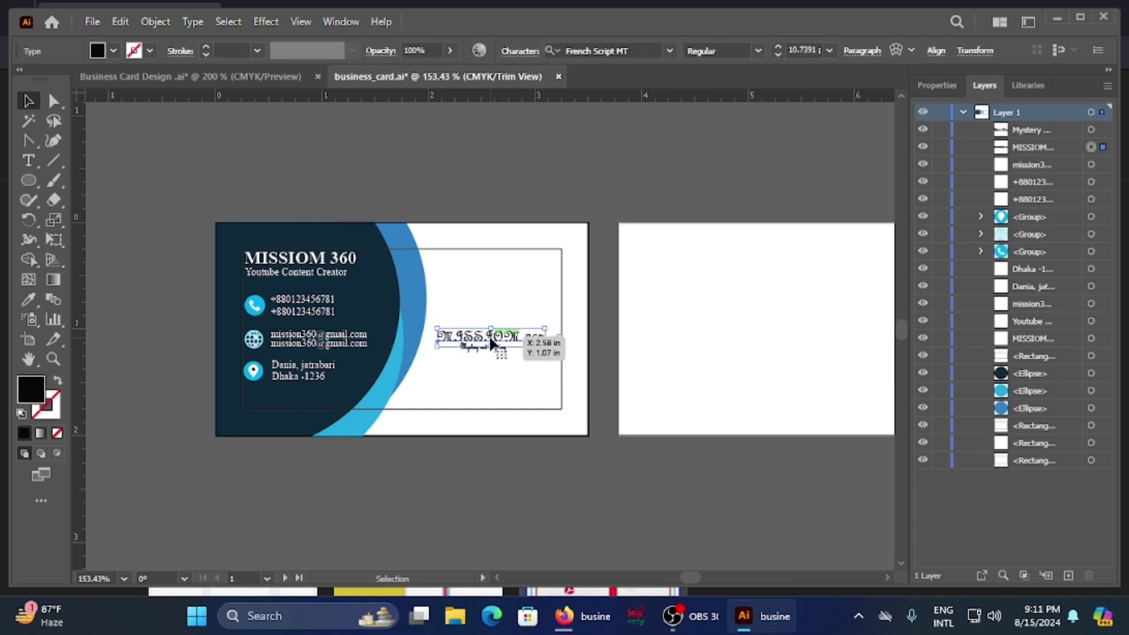
pyautogui.click(706, 352)
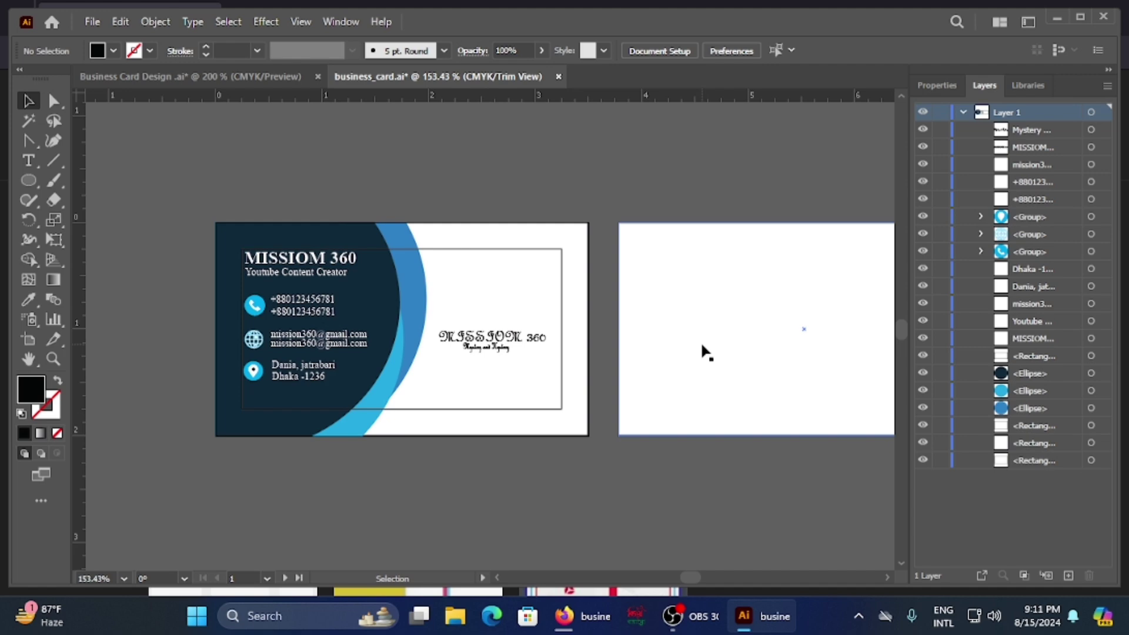
# Place the channels4_profile logo image with the removed background from the Downloads folder as a linked file.
pyautogui.click(93, 21)
pyautogui.click(140, 322)
pyautogui.click(84, 170)
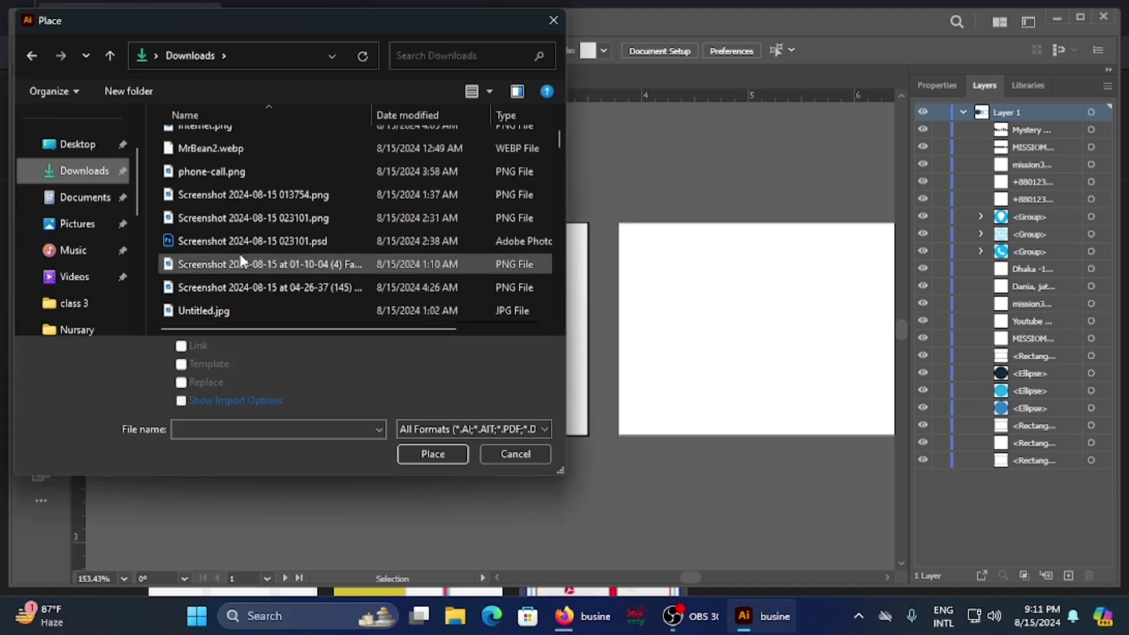
pyautogui.doubleClick(261, 180)
pyautogui.click(464, 336)
# Scale the oversized logo image down to fit the first card's white half.
pyautogui.scroll(-5, 515, 502)
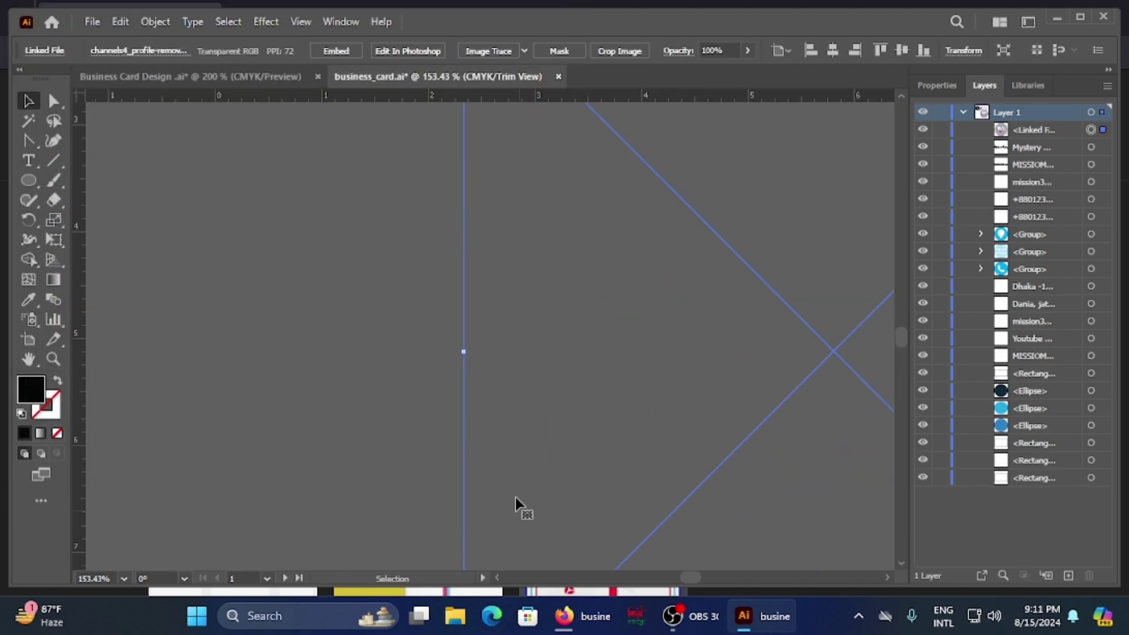
pyautogui.write('33')
pyautogui.press('Return')
pyautogui.moveTo(572, 423); pyautogui.dragTo(453, 273)
# Move the logo up so it sits centred above the script MISSIOM 360 title.
pyautogui.click(88, 579)
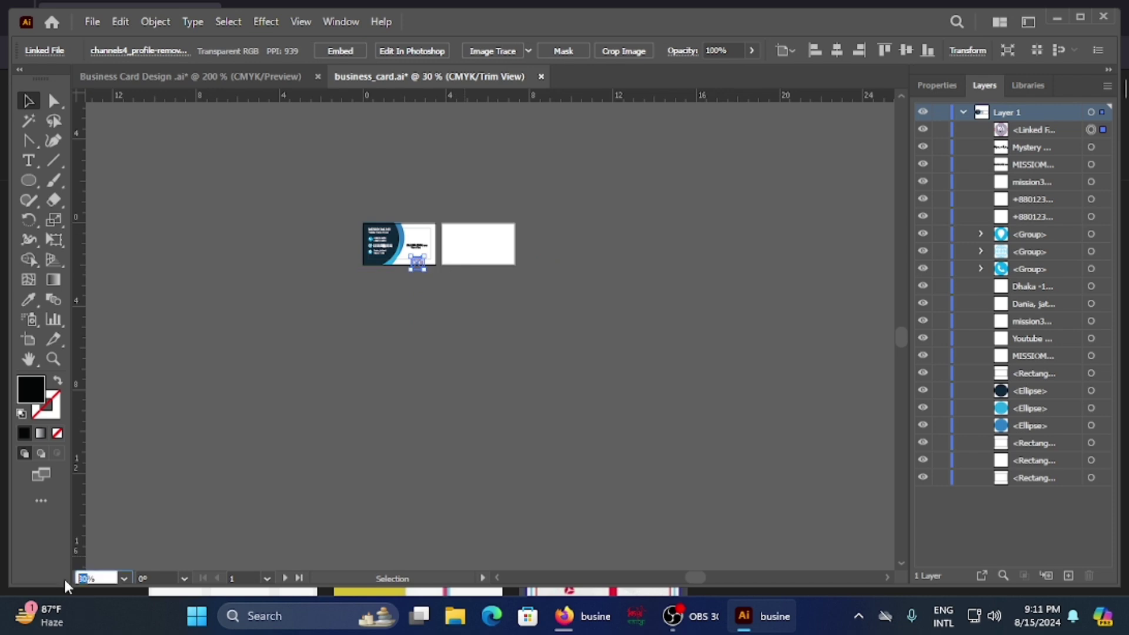
pyautogui.write('200')
pyautogui.press('Return')
pyautogui.moveTo(478, 321); pyautogui.dragTo(479, 151)
pyautogui.scroll(2, 600, 441)
pyautogui.moveTo(481, 207); pyautogui.dragTo(483, 211)
# Set the inner margin frame's stroke to none, and deselect it.
pyautogui.click(517, 368)
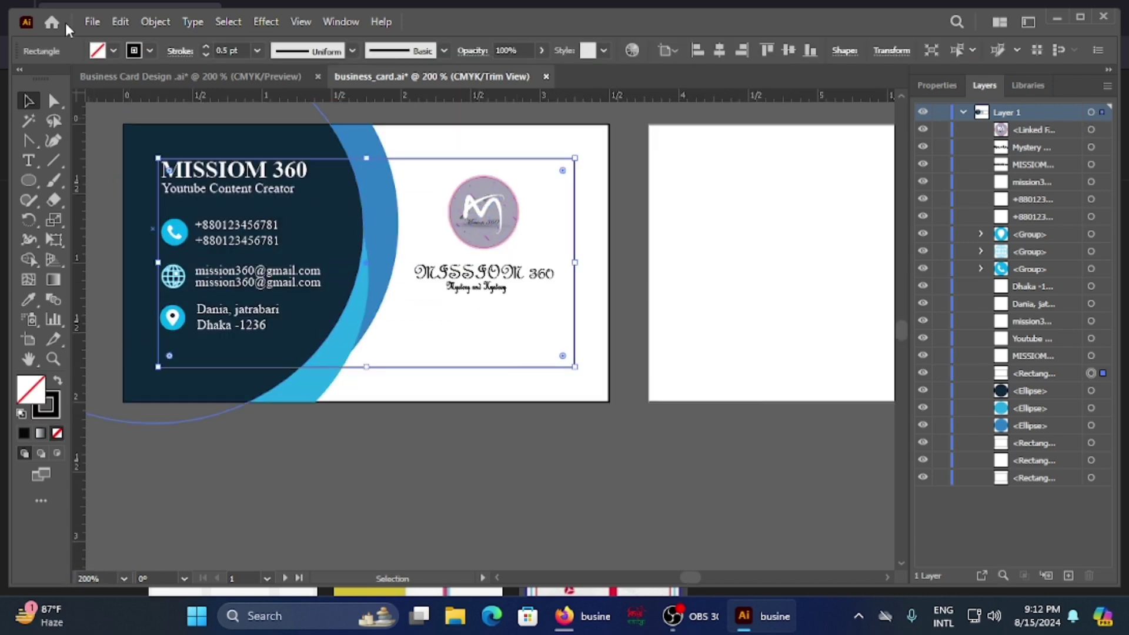
pyautogui.click(114, 51)
pyautogui.click(13, 81)
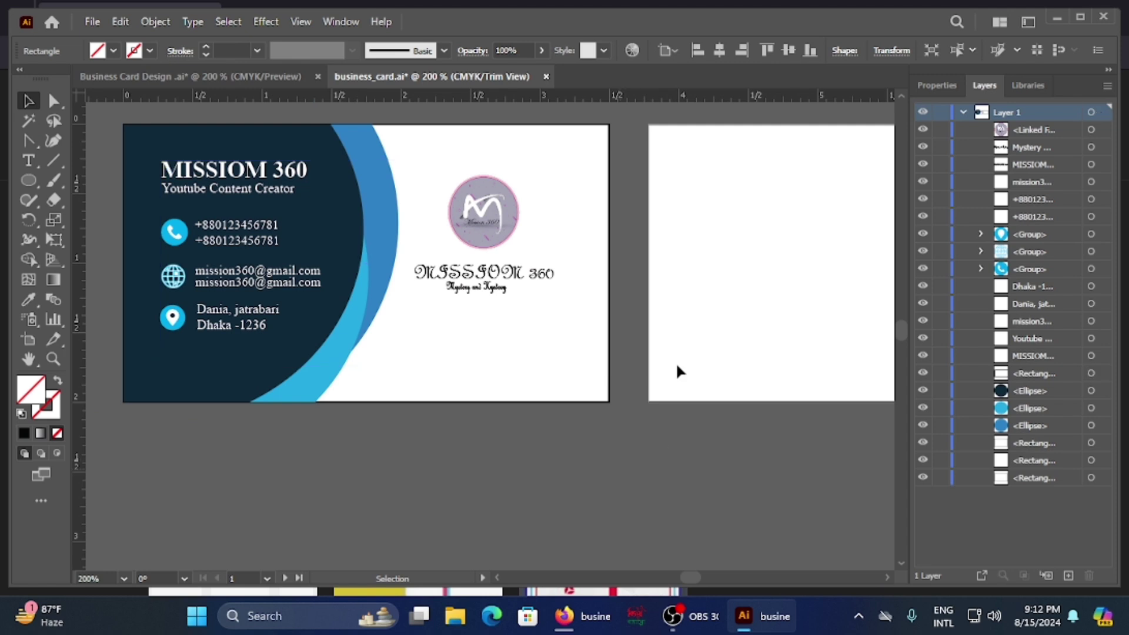
pyautogui.click(772, 414)
# Shift the logo, script title and tagline slightly down to balance them on the card's white half.
pyautogui.scroll(2, 682, 415)
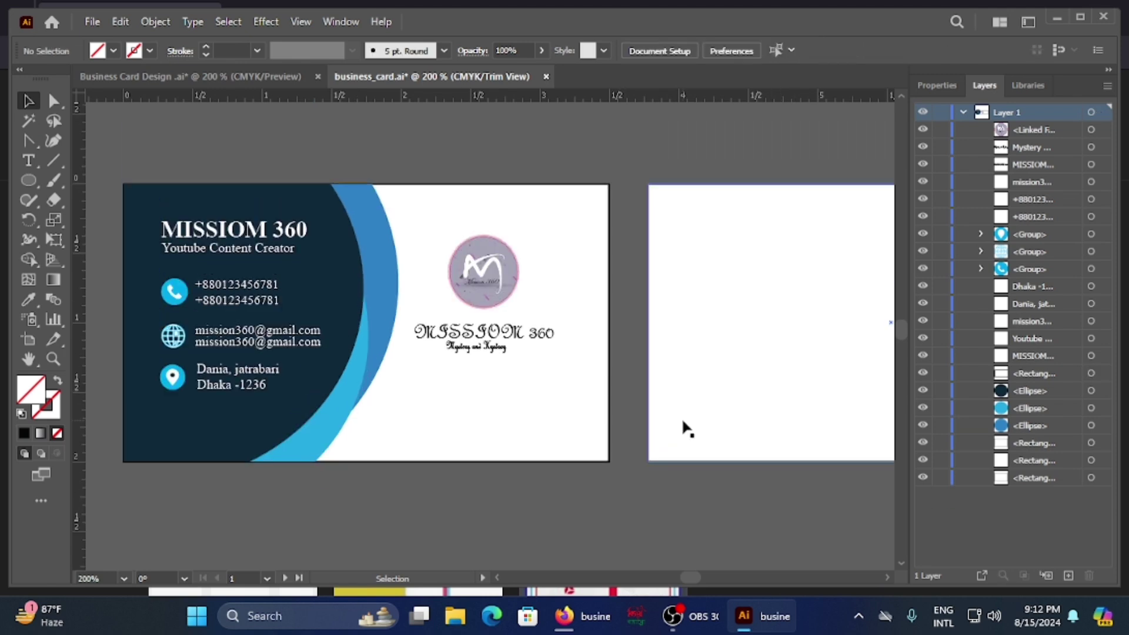
pyautogui.click(483, 281)
pyautogui.click(495, 348)
pyautogui.moveTo(494, 342); pyautogui.dragTo(497, 366)
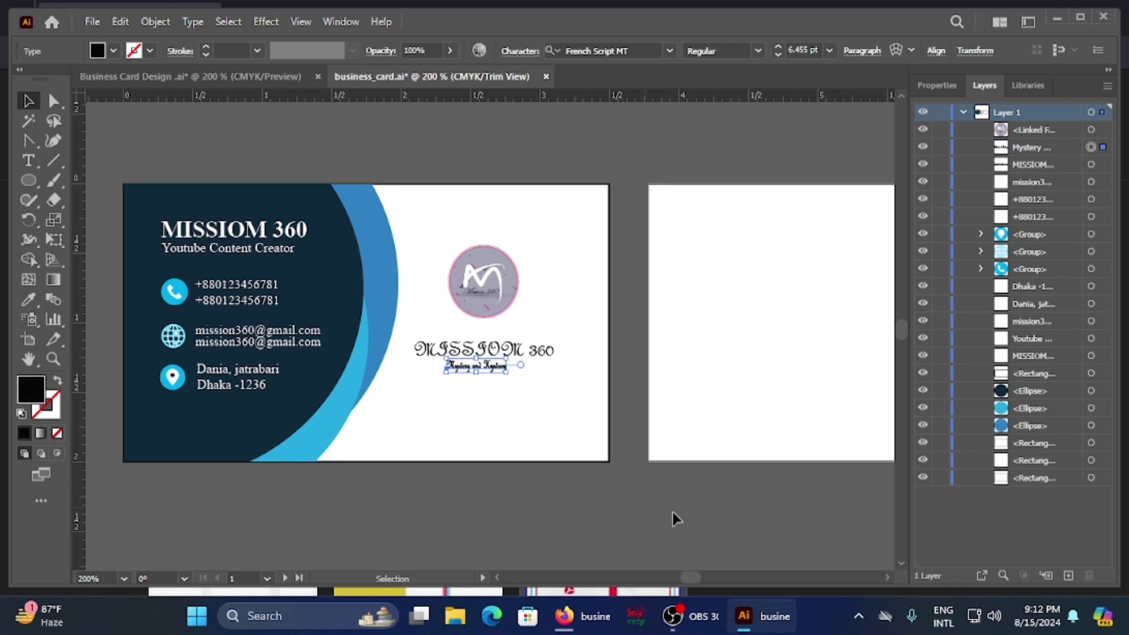
# Enlarge the first card's inner margin frame slightly on all sides, and deselect it.
pyautogui.click(1024, 375)
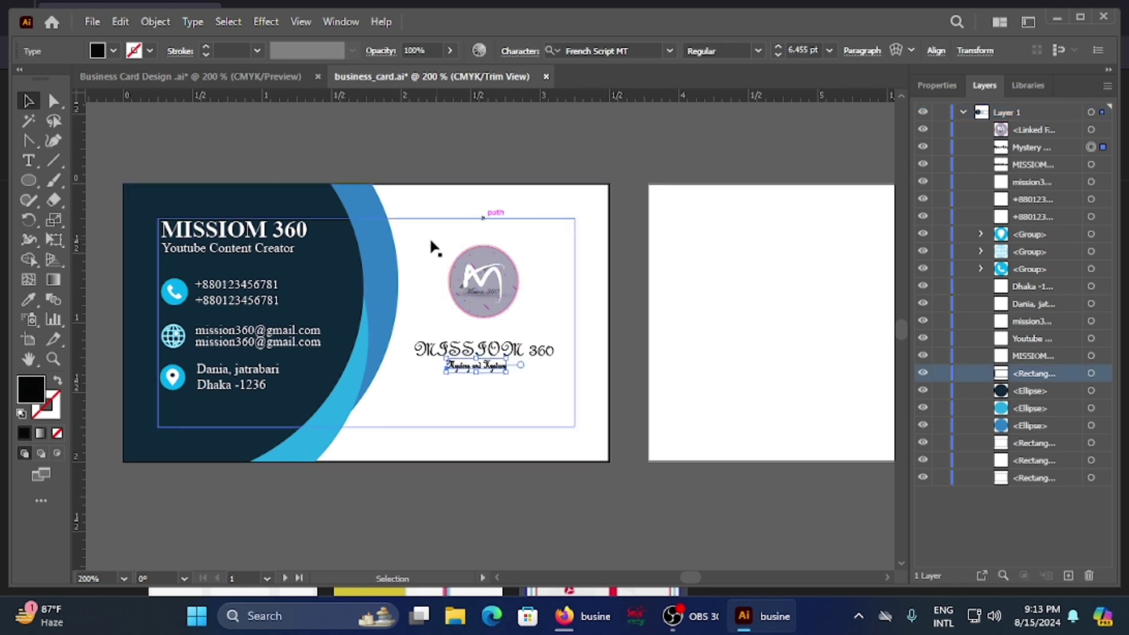
pyautogui.click(475, 230)
pyautogui.click(394, 218)
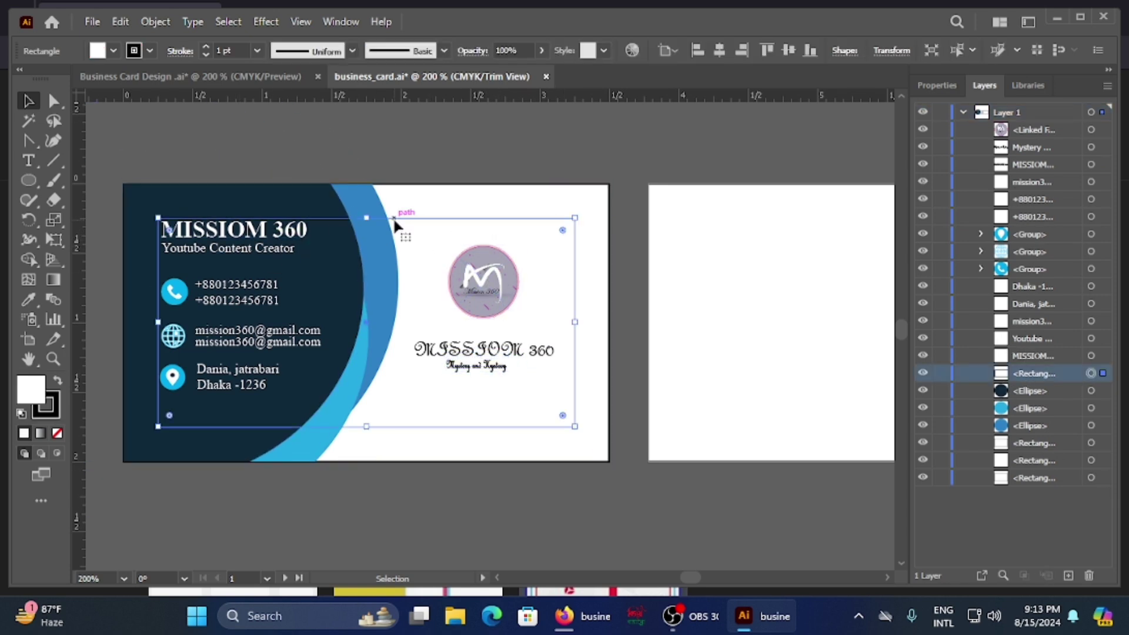
pyautogui.moveTo(158, 217); pyautogui.dragTo(143, 210)
pyautogui.moveTo(359, 427); pyautogui.dragTo(359, 441)
pyautogui.moveTo(576, 325); pyautogui.dragTo(585, 324)
pyautogui.moveTo(362, 210); pyautogui.dragTo(367, 204)
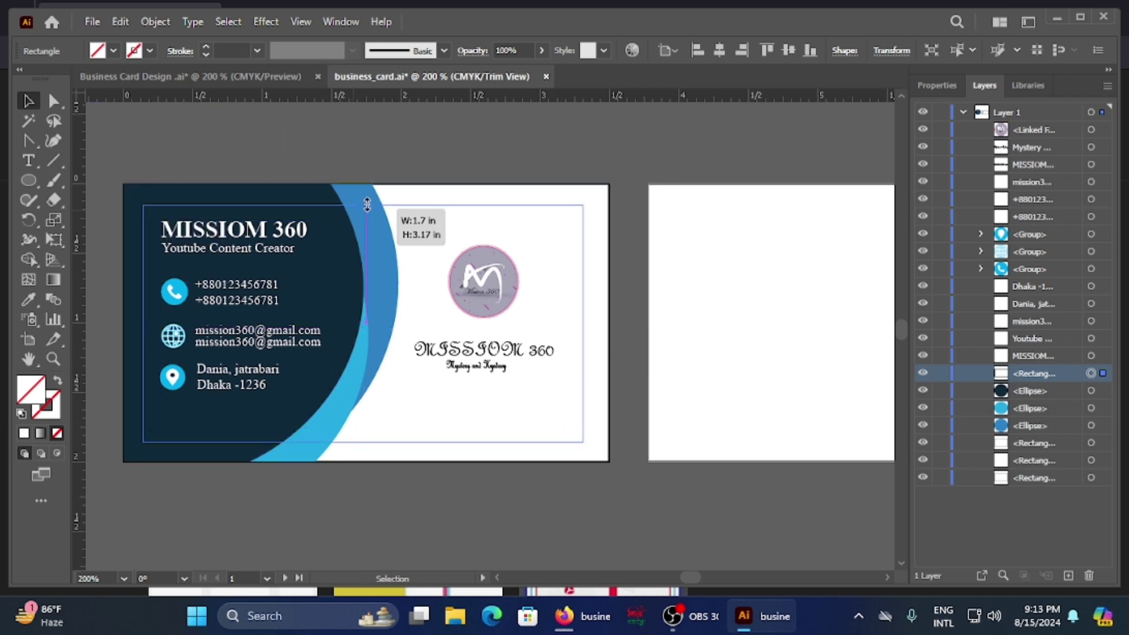
pyautogui.click(549, 523)
# Give the inner margin frame a 1 pt black stroke, and widen it slightly toward the card's right edge.
pyautogui.click(113, 50)
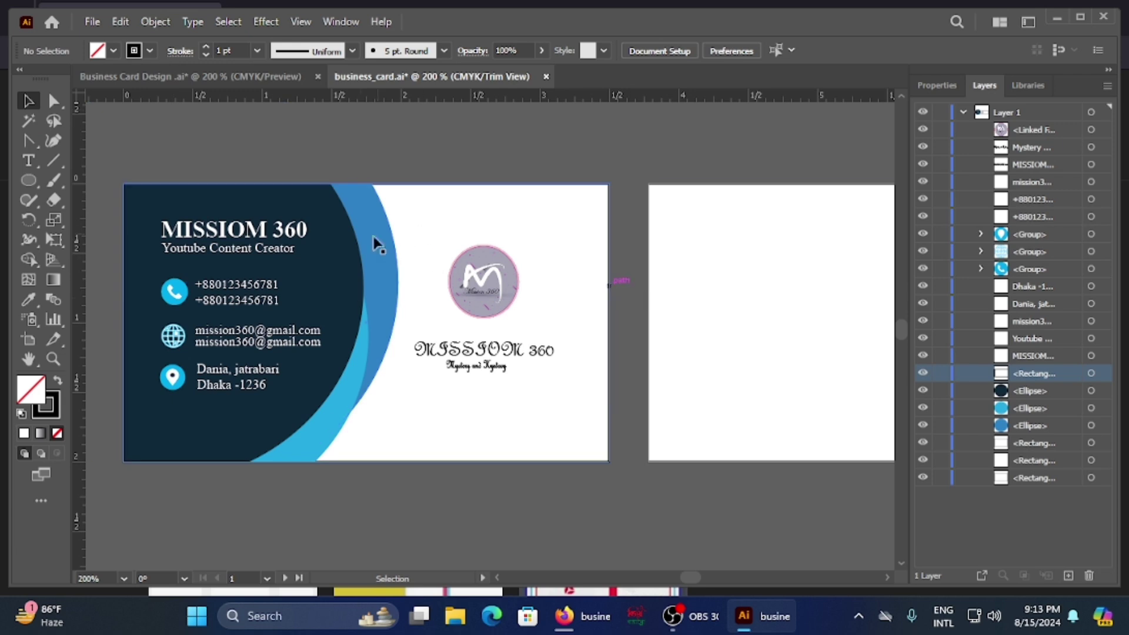
pyautogui.click(486, 204)
pyautogui.click(150, 50)
pyautogui.click(24, 78)
pyautogui.click(622, 527)
pyautogui.click(624, 157)
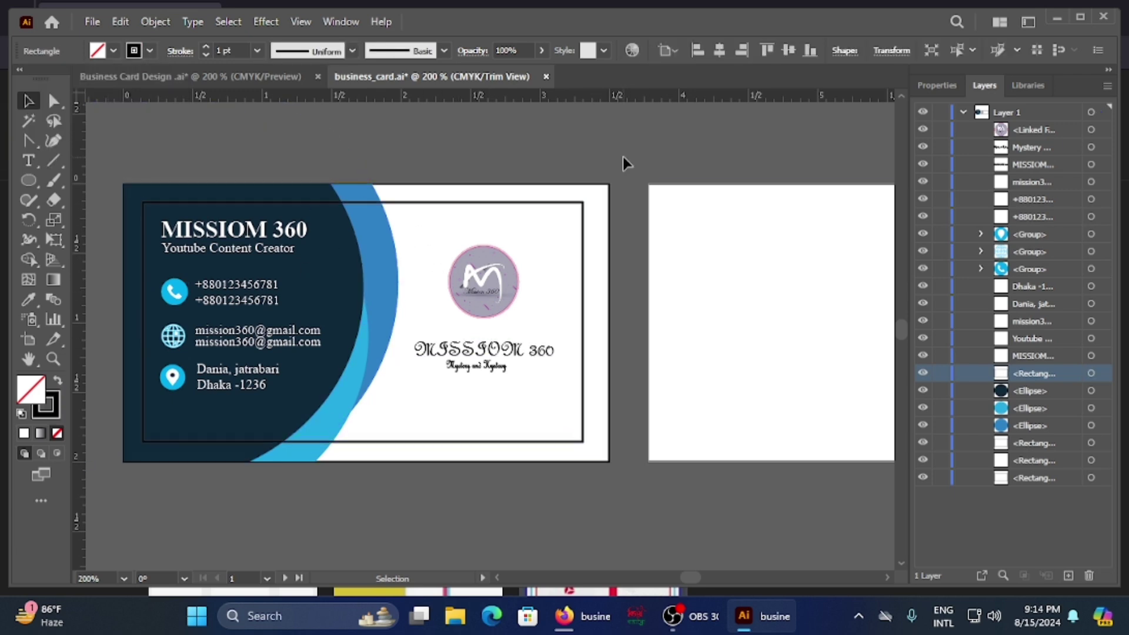
pyautogui.click(583, 330)
pyautogui.moveTo(584, 329); pyautogui.dragTo(588, 329)
pyautogui.click(637, 501)
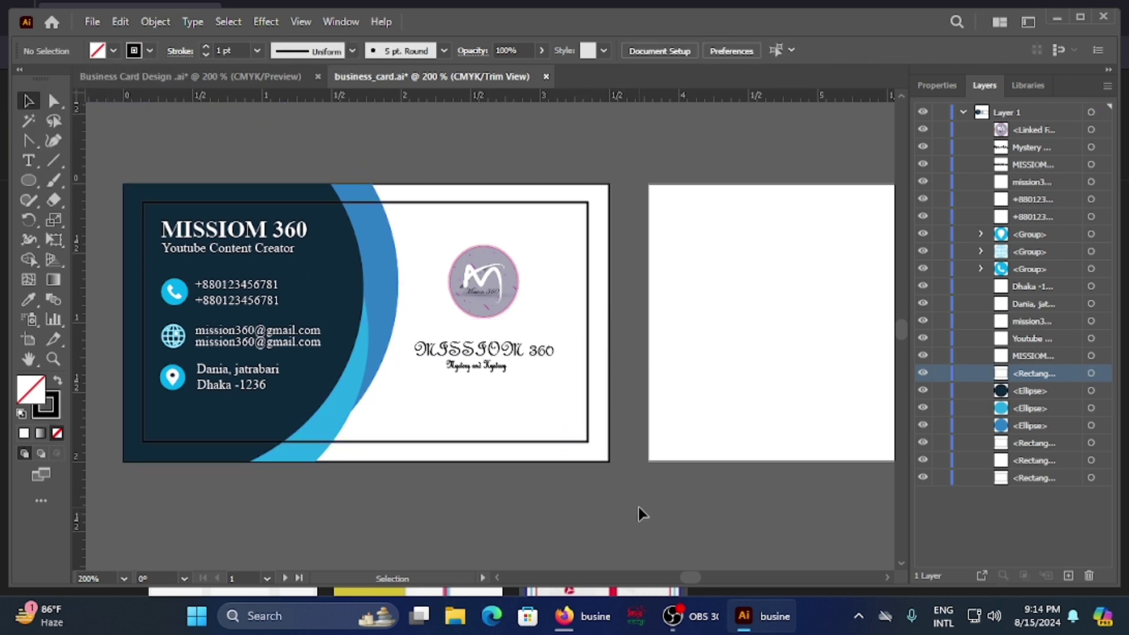
# Shift the title, subtitle, contact lines and icons on the dark half slightly down together within the frame.
pyautogui.click(217, 252)
pyautogui.moveTo(242, 234); pyautogui.dragTo(243, 235)
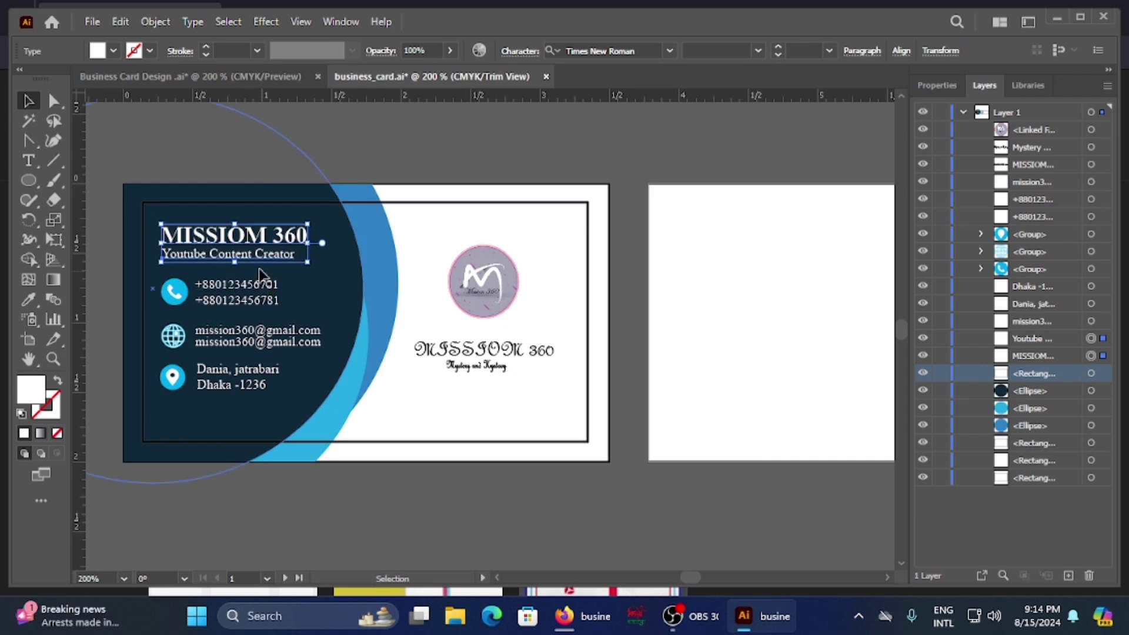
pyautogui.keyDown('shift'); pyautogui.click(176, 292); pyautogui.keyUp('shift')
pyautogui.keyDown('shift'); pyautogui.click(245, 302); pyautogui.keyUp('shift')
pyautogui.keyDown('shift'); pyautogui.click(256, 332); pyautogui.keyUp('shift')
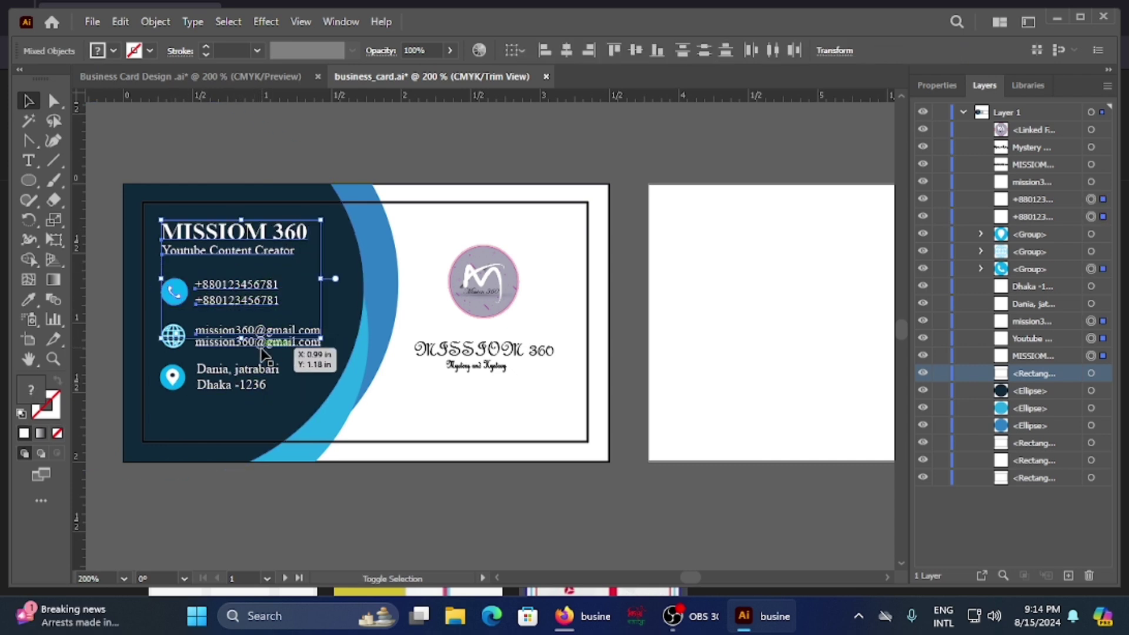
pyautogui.keyDown('shift'); pyautogui.click(261, 346); pyautogui.keyUp('shift')
pyautogui.keyDown('shift'); pyautogui.click(176, 338); pyautogui.keyUp('shift')
pyautogui.keyDown('shift'); pyautogui.click(201, 386); pyautogui.keyUp('shift')
pyautogui.keyDown('shift'); pyautogui.click(203, 372); pyautogui.keyUp('shift')
pyautogui.keyDown('shift'); pyautogui.click(176, 381); pyautogui.keyUp('shift')
pyautogui.moveTo(184, 393); pyautogui.dragTo(184, 399)
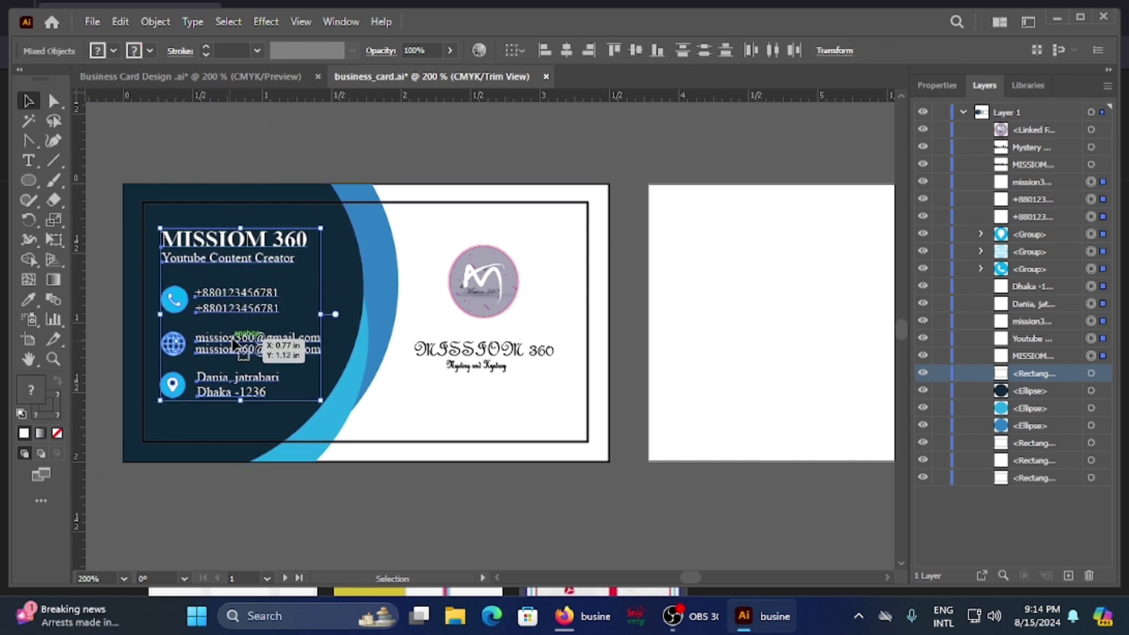
pyautogui.click(383, 524)
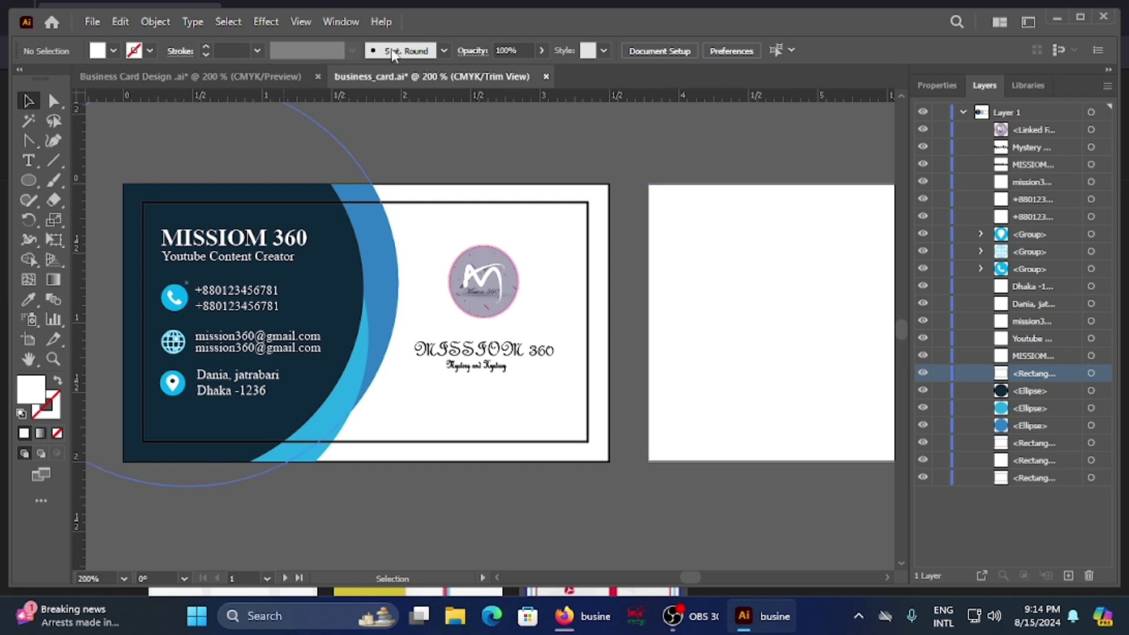
# Try replacing the subtitle under the white MISSIOM 360 title with Multimedia.
pyautogui.click(492, 298)
pyautogui.click(586, 433)
pyautogui.click(229, 257)
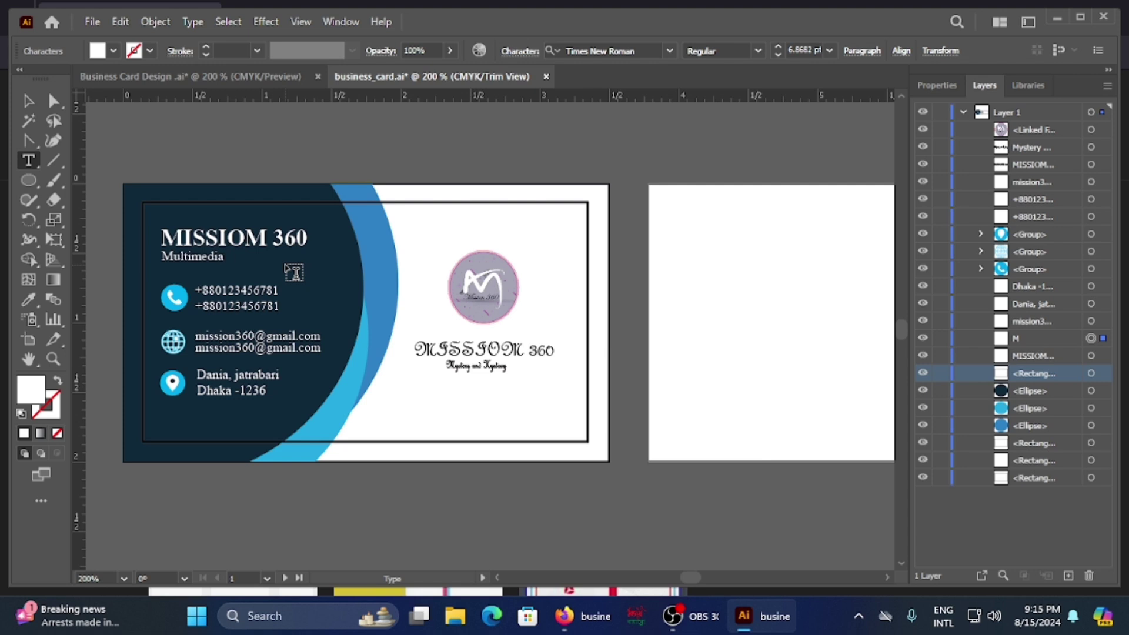
pyautogui.hotkey('ctrl', 'z')
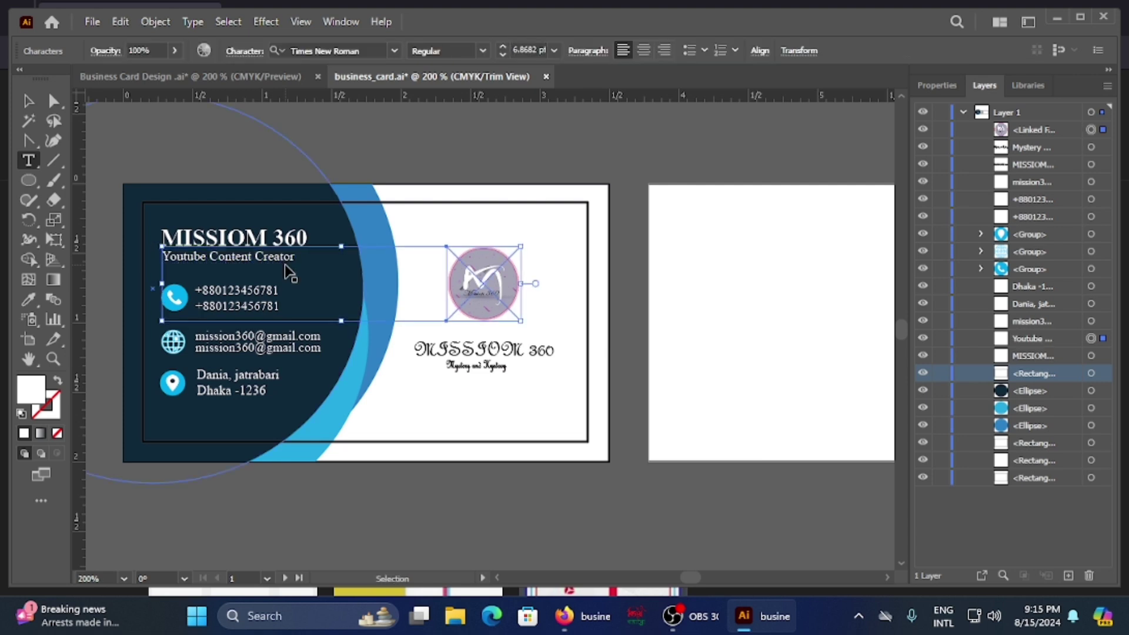
# Nudge the logo slightly down and to the right above the script title, and deselect it.
pyautogui.press('v')
pyautogui.click(491, 281)
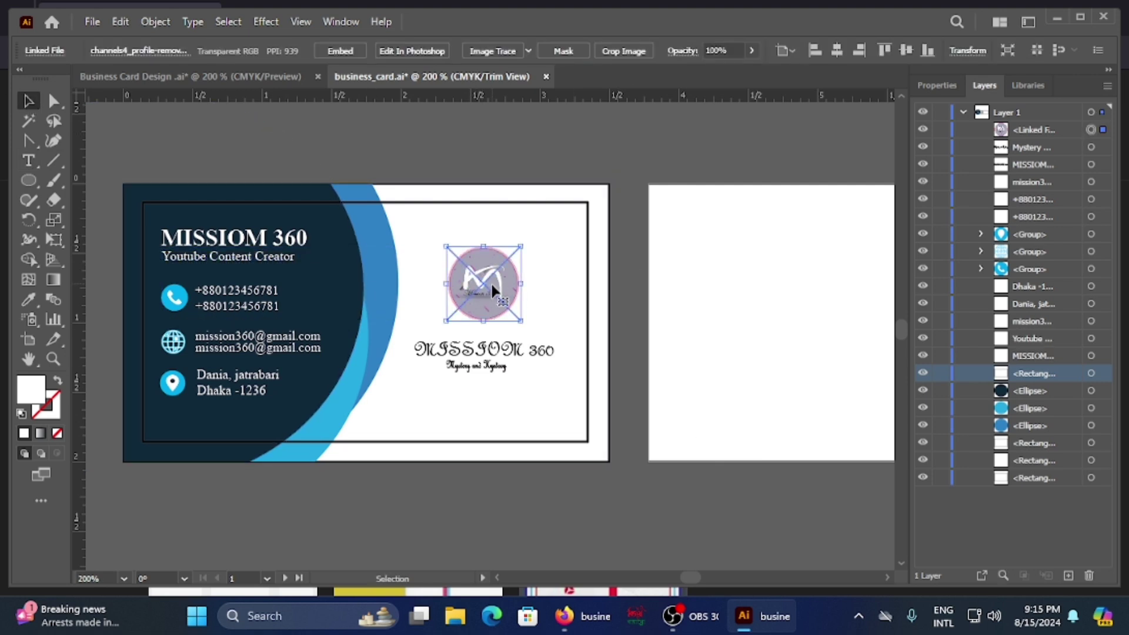
pyautogui.click(704, 514)
# Change the margin frame's stroke colour to light blue.
pyautogui.click(585, 235)
pyautogui.click(150, 51)
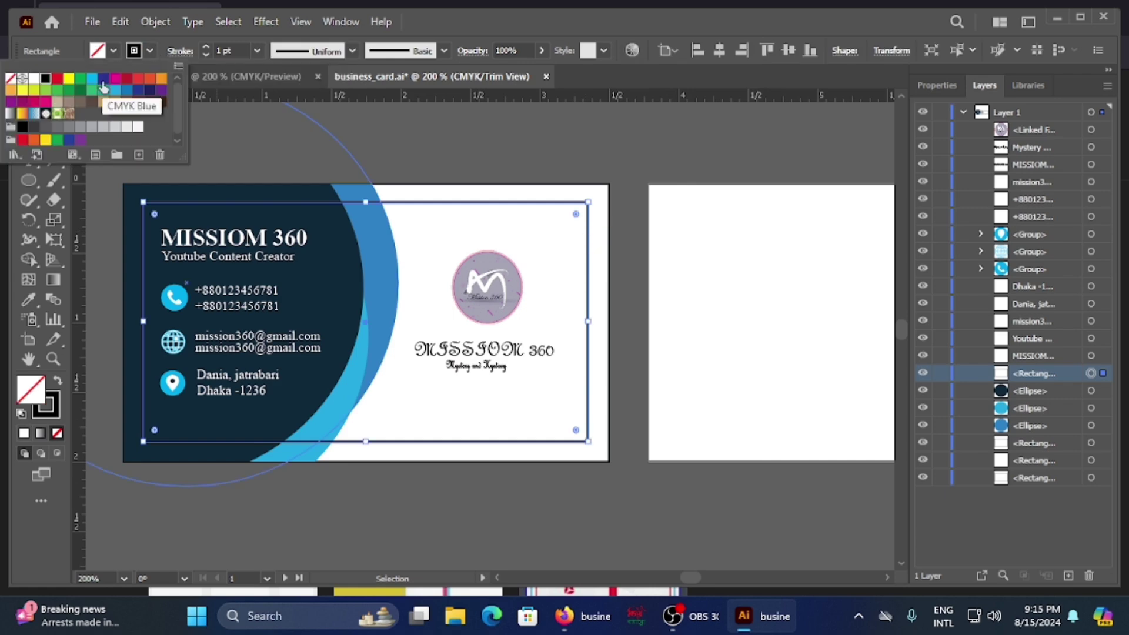
pyautogui.click(127, 98)
pyautogui.click(693, 507)
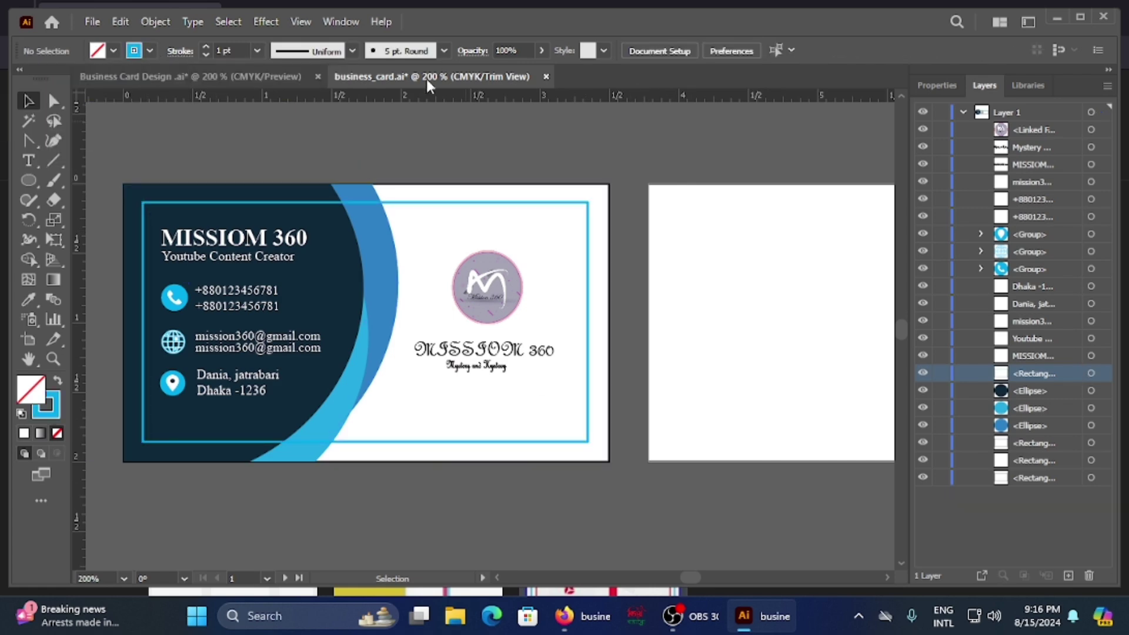
# Turn off Trim View to show the circles that extend beyond the card.
pyautogui.click(300, 22)
pyautogui.click(365, 104)
pyautogui.hscroll(-5, 230, 521)
# Select all artwork and remove the parts of the circles lying outside the card with the Shape Builder.
pyautogui.click(28, 259)
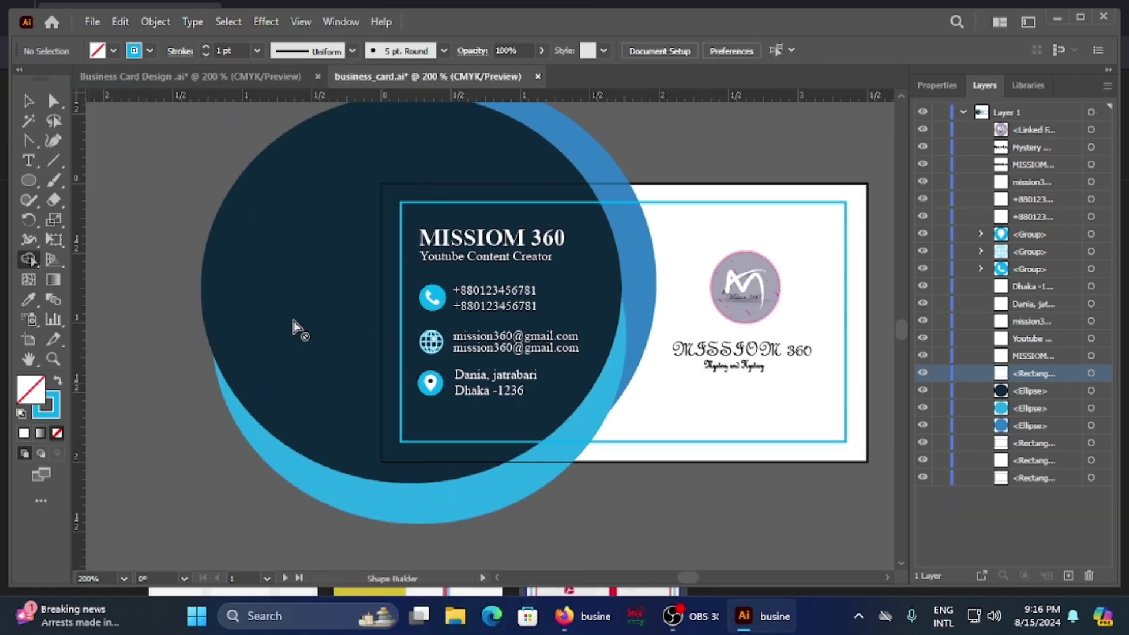
pyautogui.scroll(3, 100, 181)
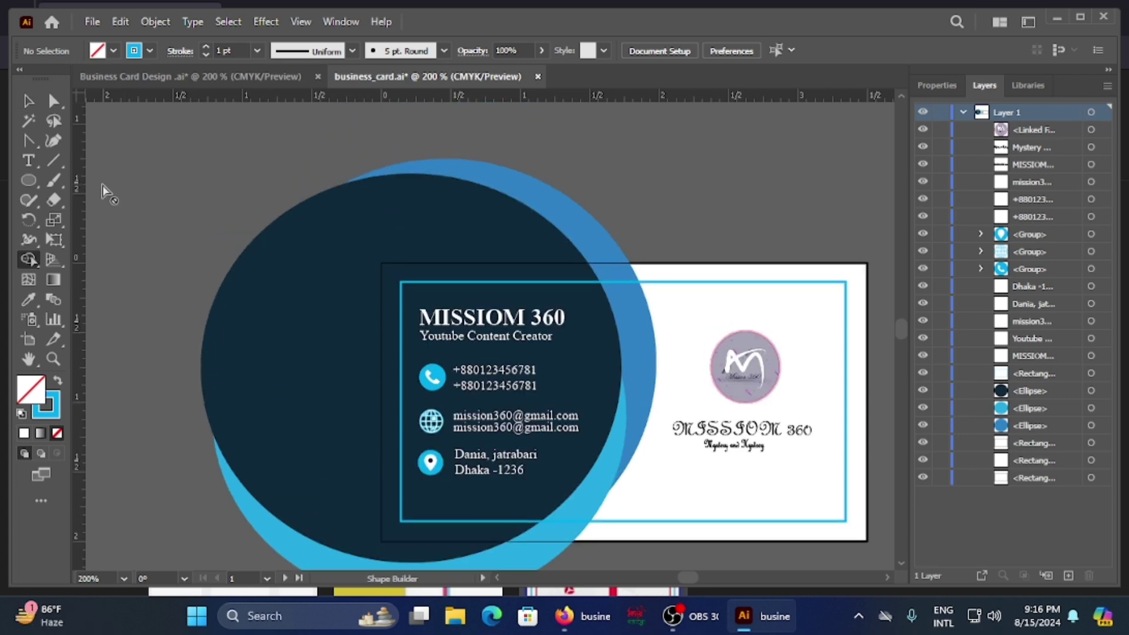
pyautogui.hotkey('ctrl', 'a')
pyautogui.scroll(-2, 100, 182)
pyautogui.keyDown('alt'); pyautogui.click(236, 413); pyautogui.keyUp('alt')
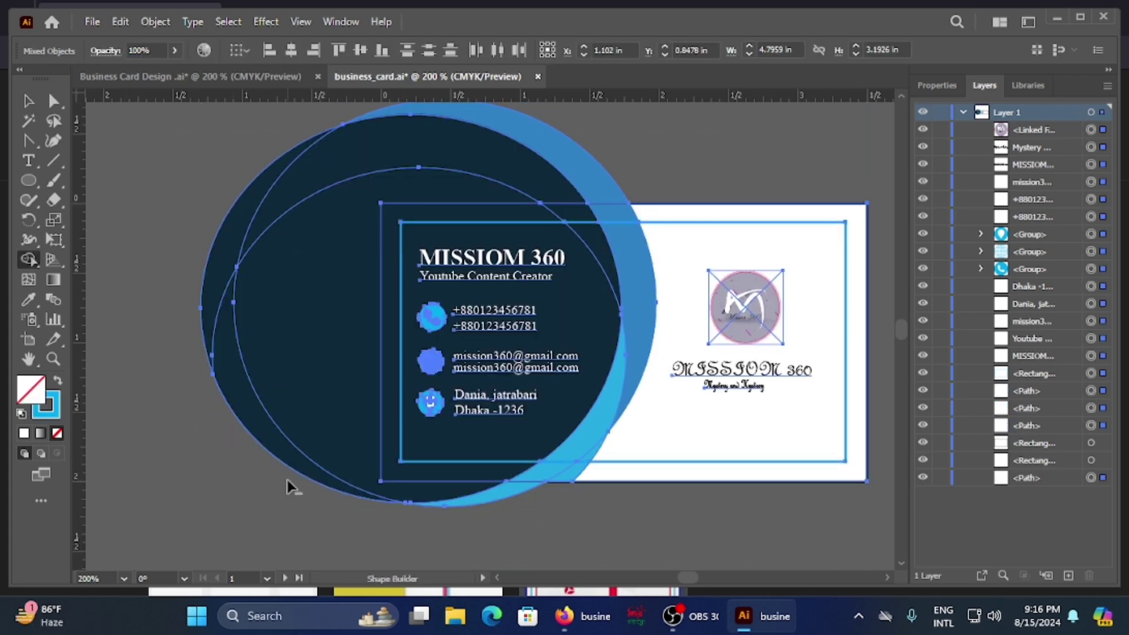
pyautogui.keyDown('alt'); pyautogui.click(262, 442); pyautogui.keyUp('alt')
pyautogui.keyDown('alt'); pyautogui.click(544, 143); pyautogui.keyUp('alt')
pyautogui.keyDown('alt'); pyautogui.click(533, 199); pyautogui.keyUp('alt')
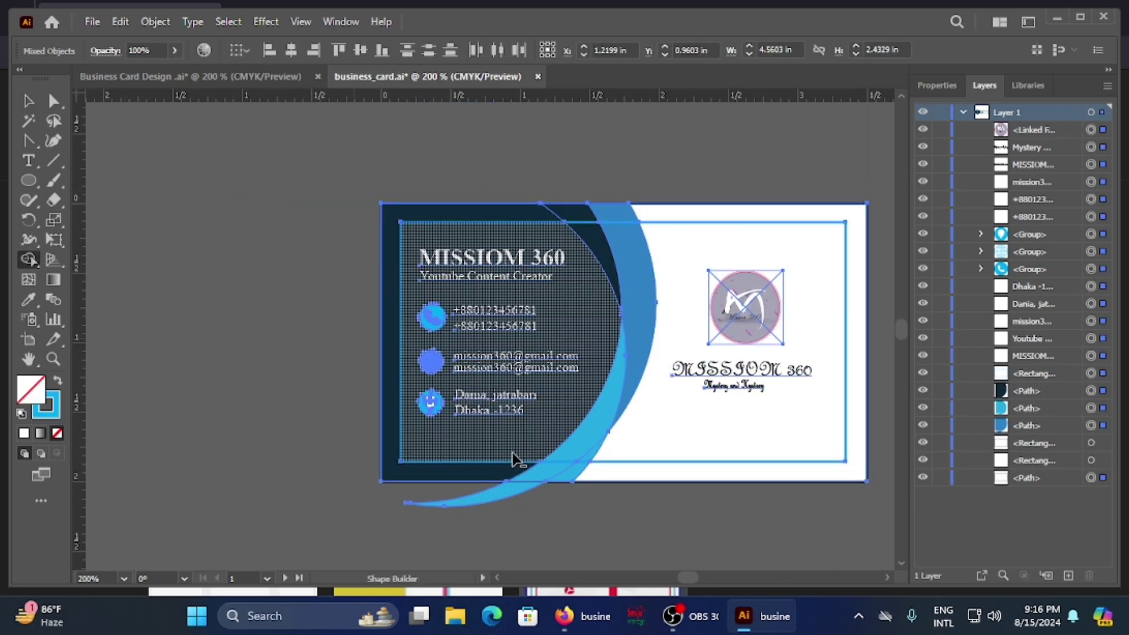
# Remove the remaining curve pieces between the margin frame and the card edge with the Shape Builder, and deselect everything.
pyautogui.keyDown('alt'); pyautogui.click(562, 477); pyautogui.keyUp('alt')
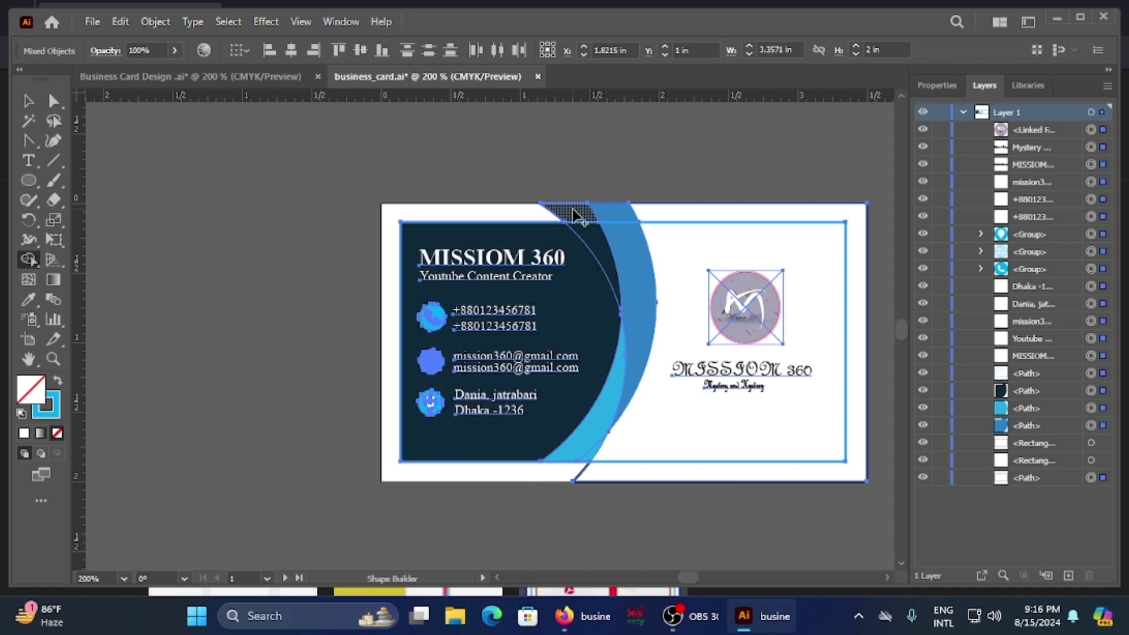
pyautogui.press('super')
pyautogui.press('super')
pyautogui.keyDown('alt'); pyautogui.click(618, 217); pyautogui.keyUp('alt')
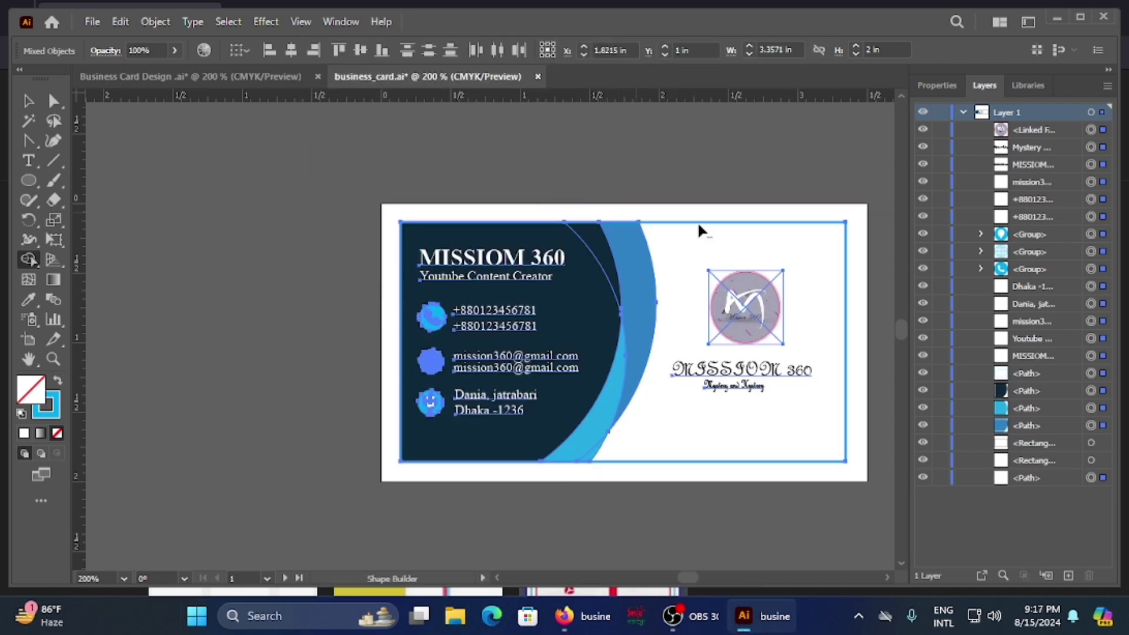
pyautogui.press('v')
pyautogui.click(480, 526)
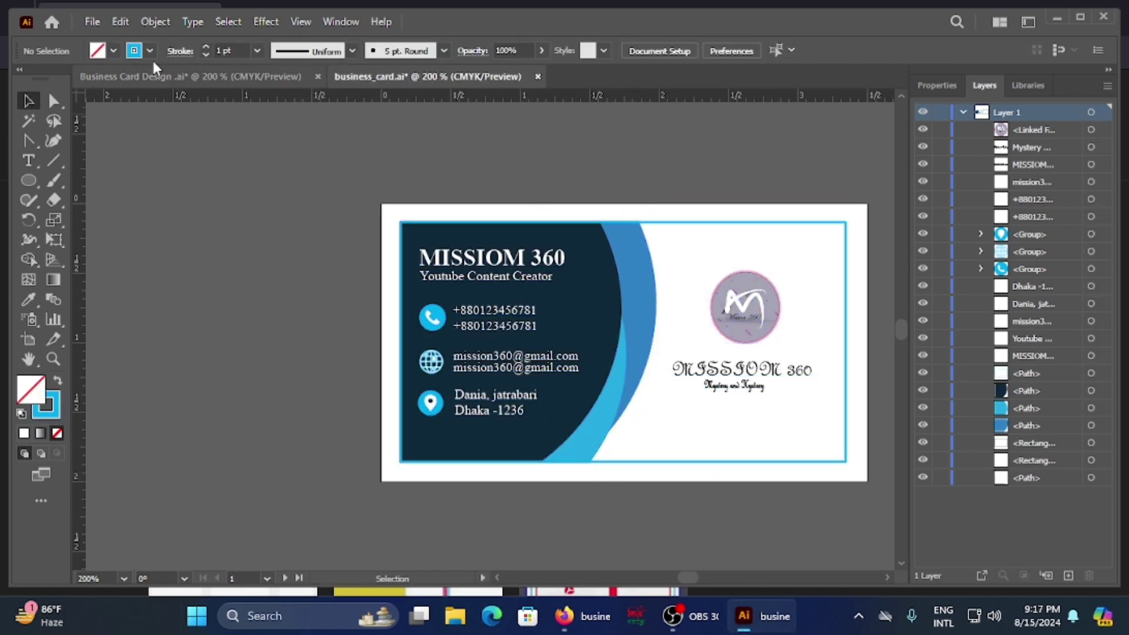
# Set the margin frame's stroke to none, and check the trimmed card.
pyautogui.click(150, 51)
pyautogui.click(704, 227)
pyautogui.click(149, 51)
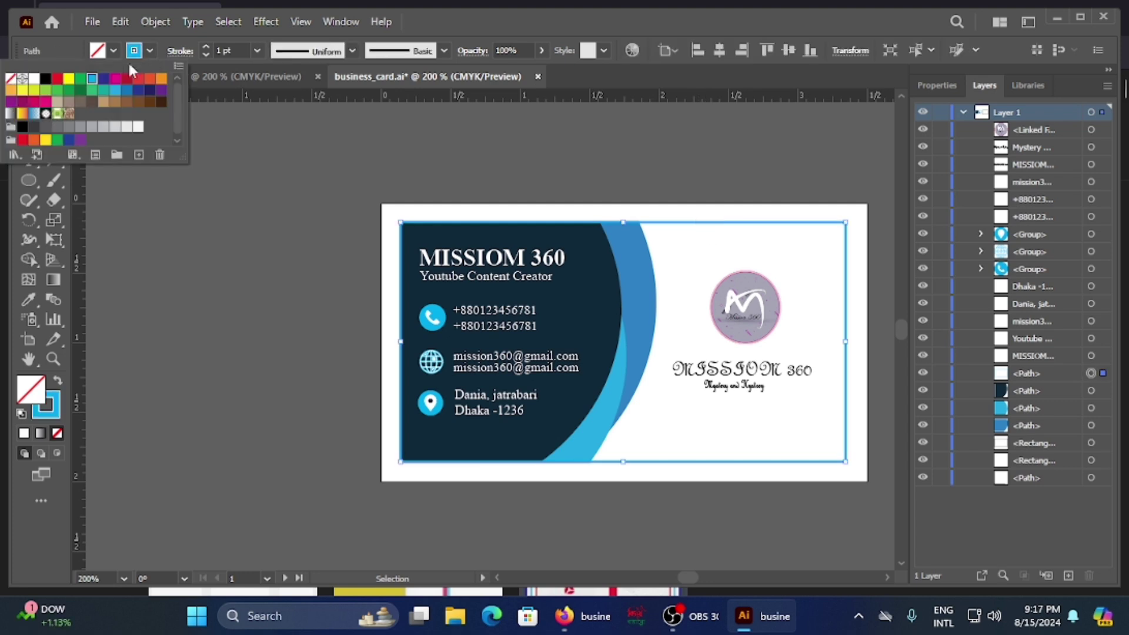
pyautogui.click(13, 76)
pyautogui.scroll(-1, 198, 319)
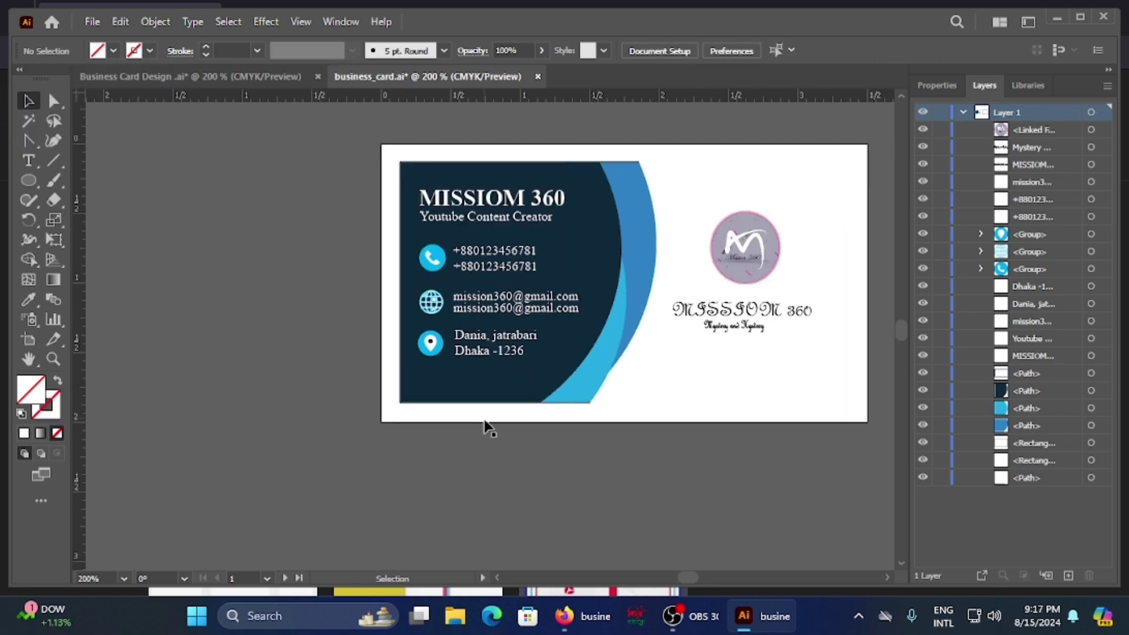
pyautogui.scroll(2, 188, 176)
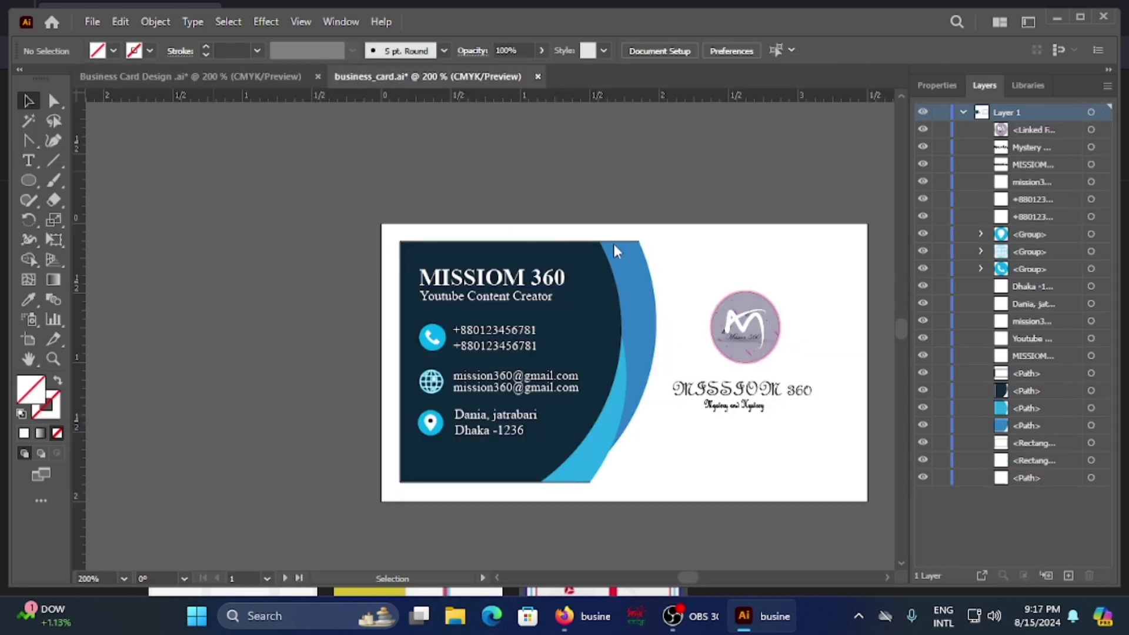
# Try applying the curve's dark navy to the margin frame with the Eyedropper, and undo it.
pyautogui.click(613, 241)
pyautogui.click(150, 50)
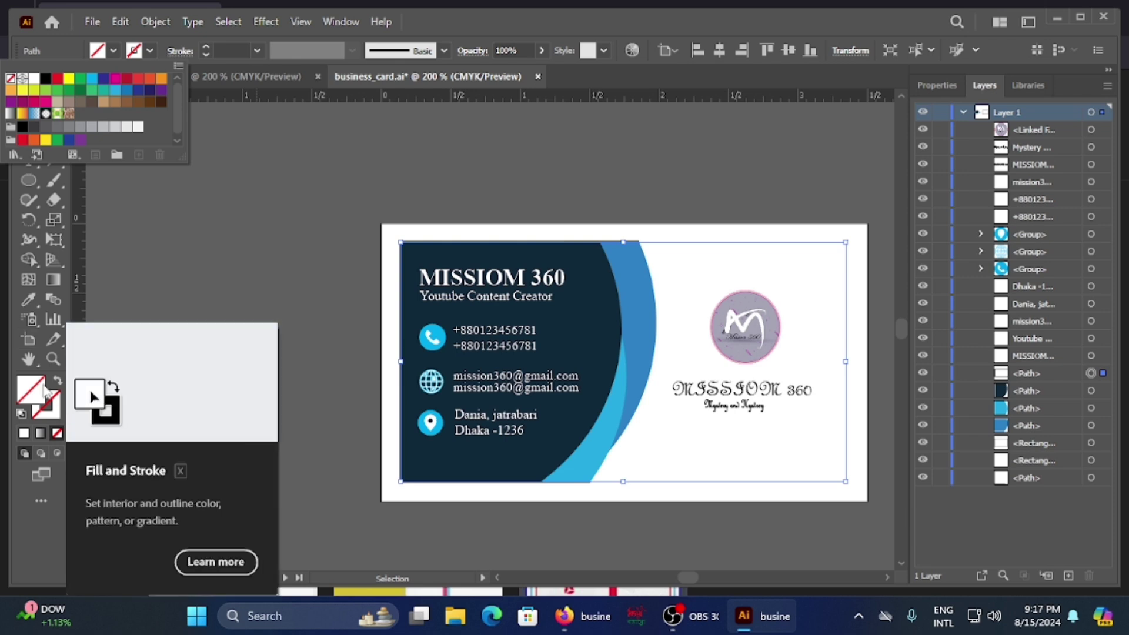
pyautogui.click(197, 238)
pyautogui.click(585, 319)
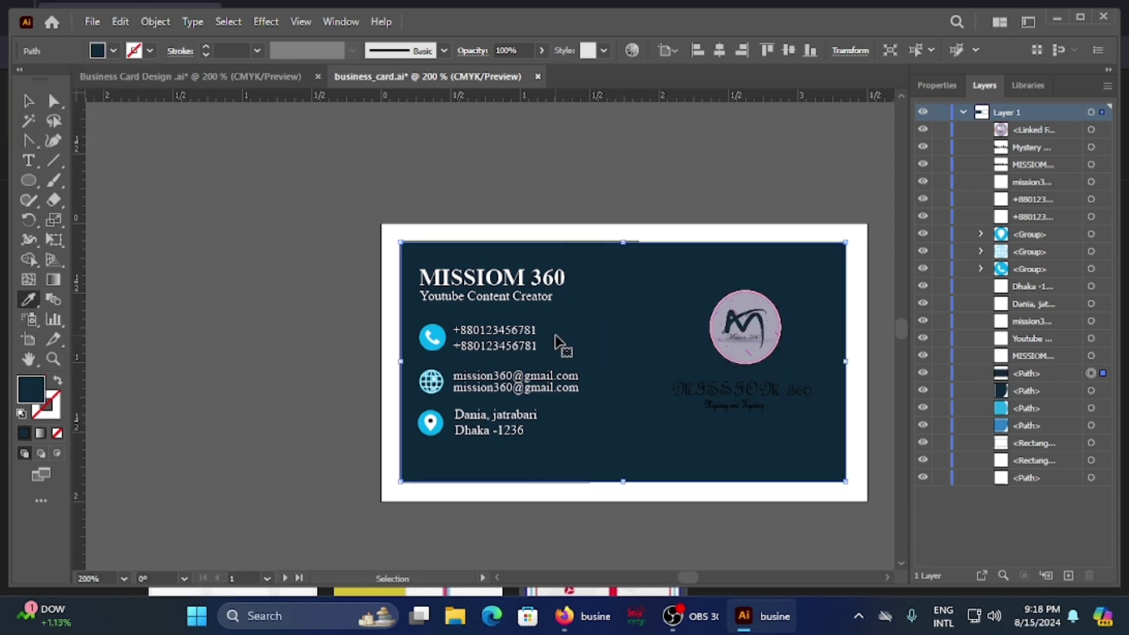
pyautogui.hotkey('ctrl', 'z')
# Give the margin frame a thin black stroke of 0.25 pt.
pyautogui.click(150, 50)
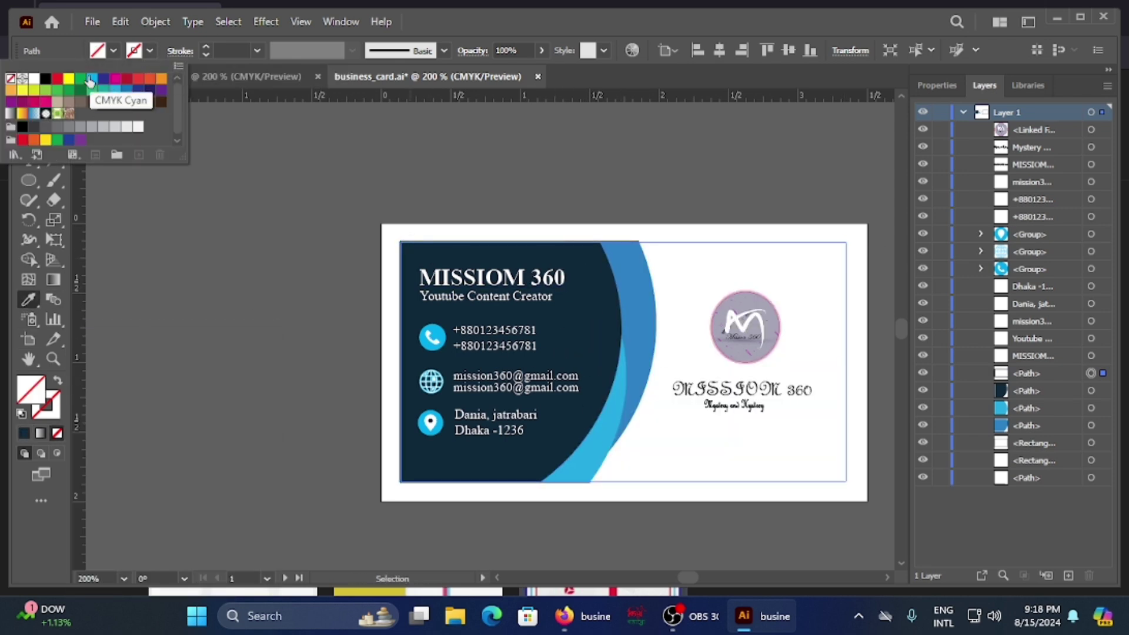
pyautogui.click(126, 82)
pyautogui.click(257, 50)
pyautogui.click(277, 67)
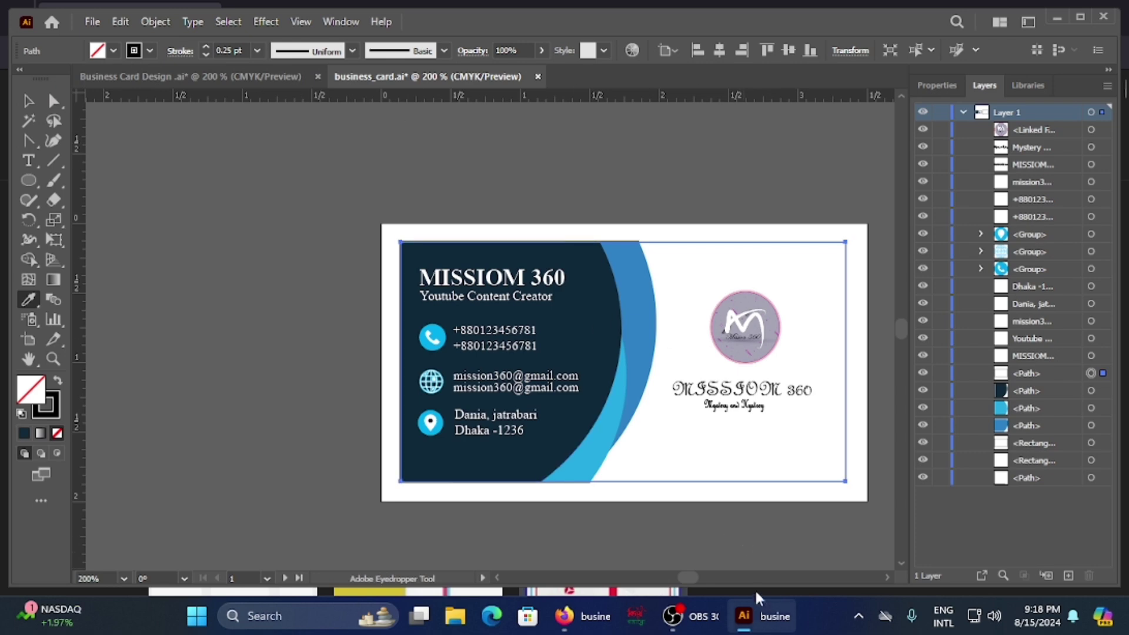
pyautogui.press('v')
pyautogui.click(711, 246)
# Draw a large circle over the blank second card, slightly wider than the card and extending below it.
pyautogui.scroll(-1, 632, 522)
pyautogui.hscroll(-1, 734, 552)
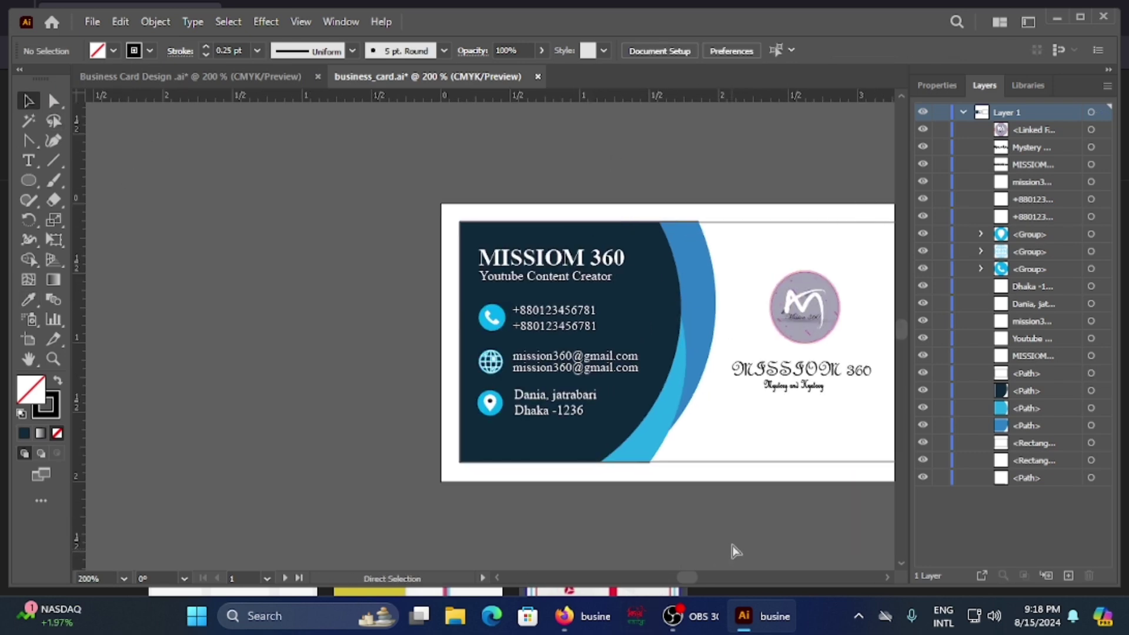
pyautogui.hscroll(5, 736, 547)
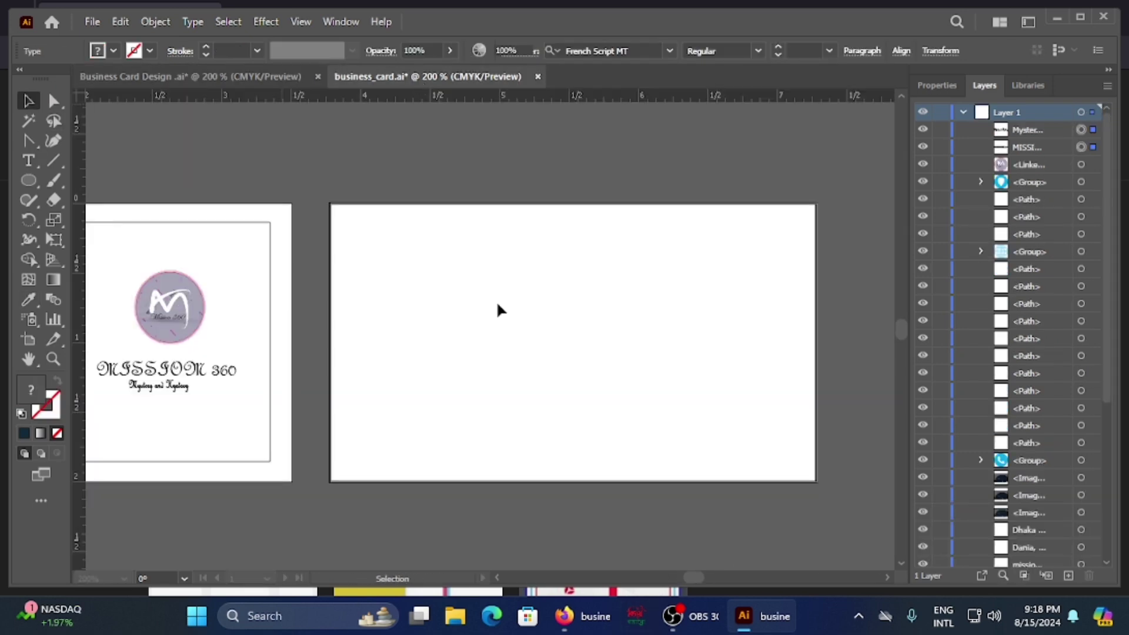
pyautogui.press('l')
pyautogui.scroll(-3, 577, 298)
pyautogui.moveTo(571, 307); pyautogui.dragTo(831, 481)
pyautogui.scroll(2, 723, 456)
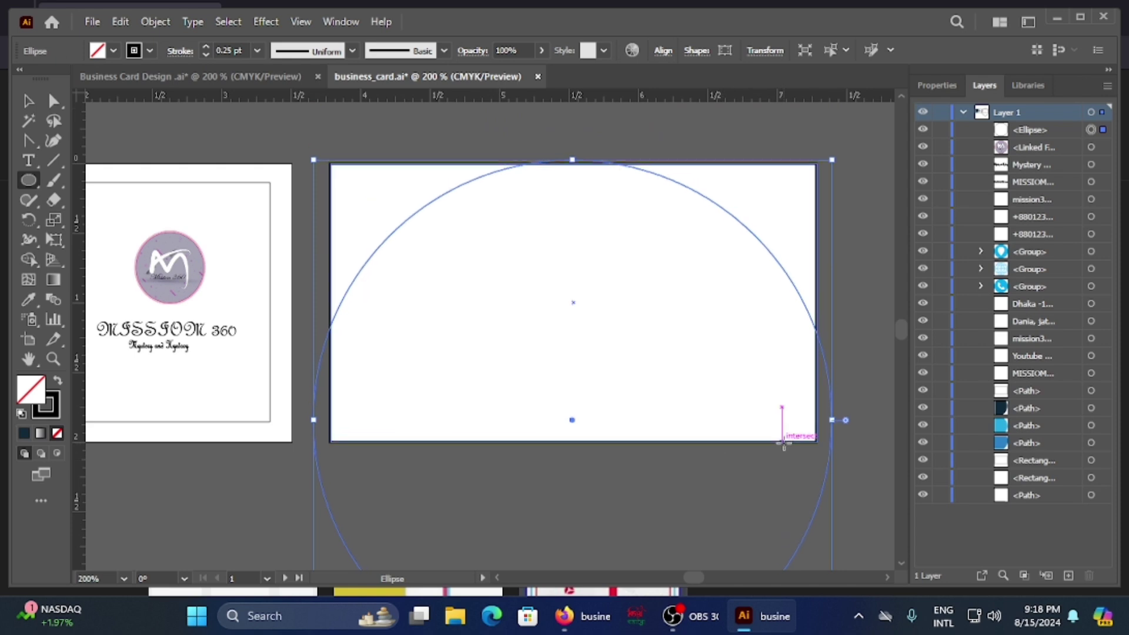
pyautogui.moveTo(784, 445); pyautogui.dragTo(784, 451)
# Fill the large circle with the dark navy sampled from the first card.
pyautogui.hscroll(-5, 153, 517)
pyautogui.press('i')
pyautogui.click(265, 382)
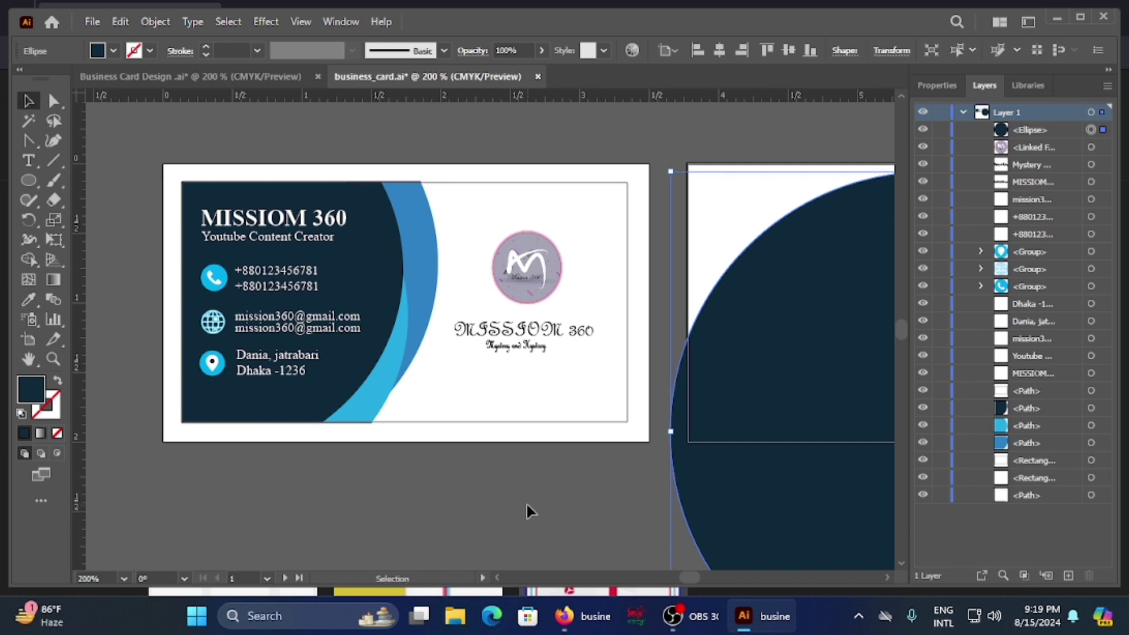
# Lower the dark navy circle on the second card and stretch it into a wide ellipse extending past both side edges.
pyautogui.hscroll(5, 527, 509)
pyautogui.press('Down')
pyautogui.press('Down')
pyautogui.press('Down')
pyautogui.press('Down')
pyautogui.press('Down')
pyautogui.press('Down')
pyautogui.press('Down')
pyautogui.press('Down')
pyautogui.press('Down')
pyautogui.press('Down')
pyautogui.press('Down')
pyautogui.press('Down')
pyautogui.press('Down')
pyautogui.press('Down')
pyautogui.press('Down')
pyautogui.press('Down')
pyautogui.press('Down')
pyautogui.press('Down')
pyautogui.press('Down')
pyautogui.press('Down')
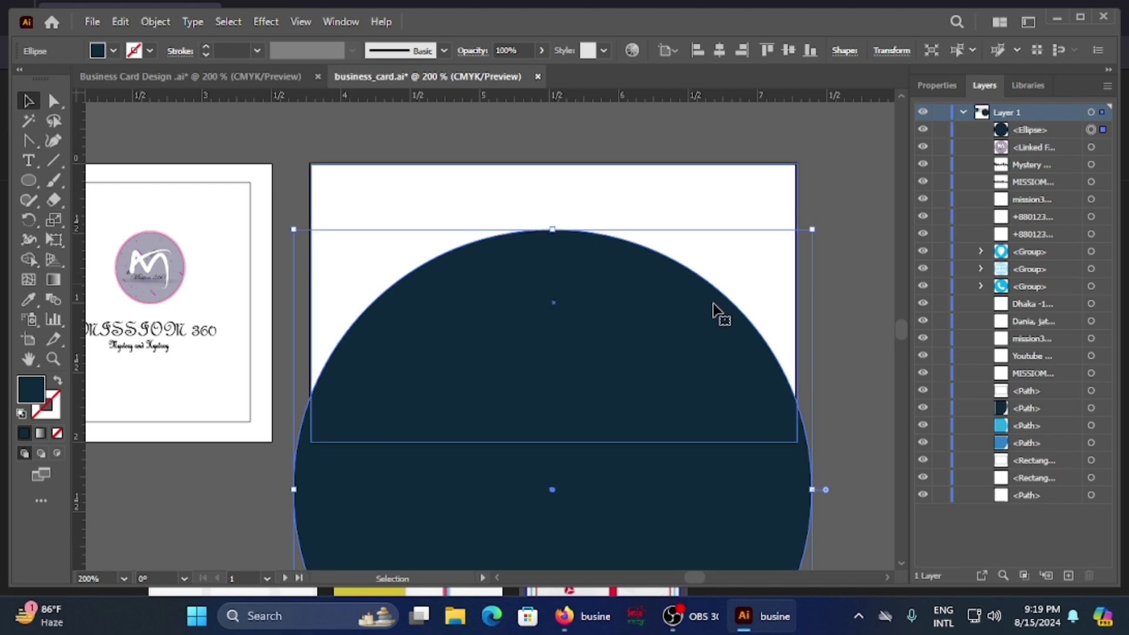
pyautogui.moveTo(812, 489); pyautogui.dragTo(882, 489)
pyautogui.moveTo(293, 489); pyautogui.dragTo(278, 464)
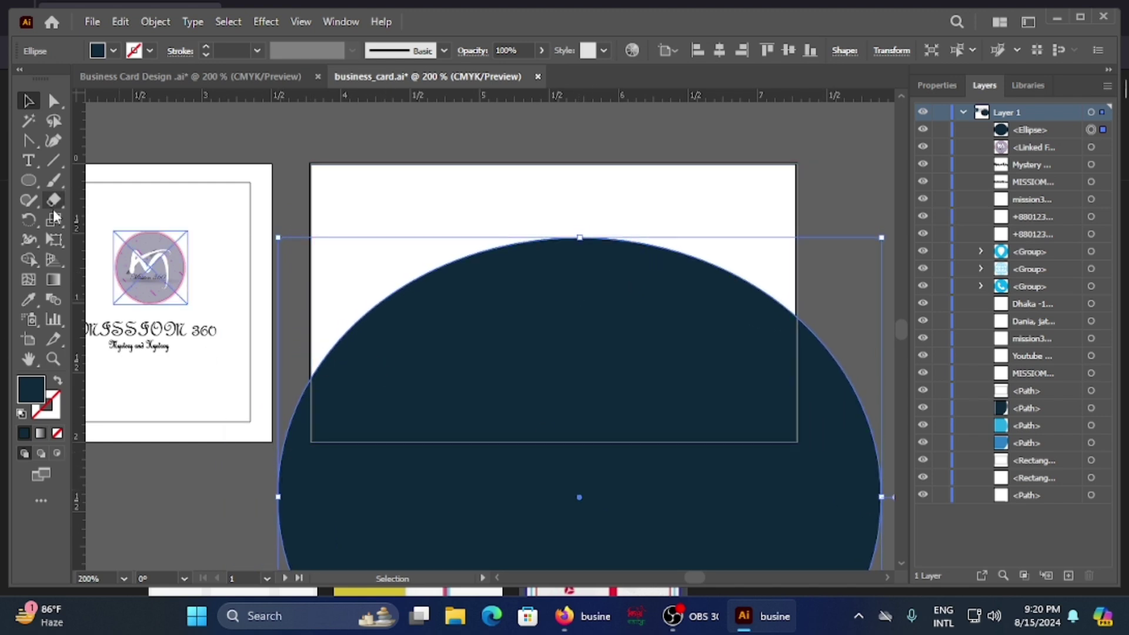
# Draw a large light-blue ellipse about 3.7 in wide over the second card and shift it down and to the left.
pyautogui.click(28, 179)
pyautogui.moveTo(296, 116); pyautogui.dragTo(233, 308)
pyautogui.press('Down')
pyautogui.press('Down')
pyautogui.press('Down')
pyautogui.press('Down')
pyautogui.press('Down')
pyautogui.press('Down')
pyautogui.press('Down')
pyautogui.press('Down')
pyautogui.press('Down')
pyautogui.press('Down')
pyautogui.press('Down')
pyautogui.press('Down')
pyautogui.press('Down')
pyautogui.press('Down')
pyautogui.press('Down')
pyautogui.press('Down')
pyautogui.press('Left')
pyautogui.press('Left')
pyautogui.press('Left')
pyautogui.press('Left')
pyautogui.press('Left')
pyautogui.press('Left')
pyautogui.press('Left')
pyautogui.press('Left')
pyautogui.press('Left')
pyautogui.press('Left')
pyautogui.press('Left')
pyautogui.press('Left')
pyautogui.press('Left')
pyautogui.press('Left')
pyautogui.press('Left')
pyautogui.press('Left')
pyautogui.press('Left')
pyautogui.press('Left')
pyautogui.press('Left')
pyautogui.press('Left')
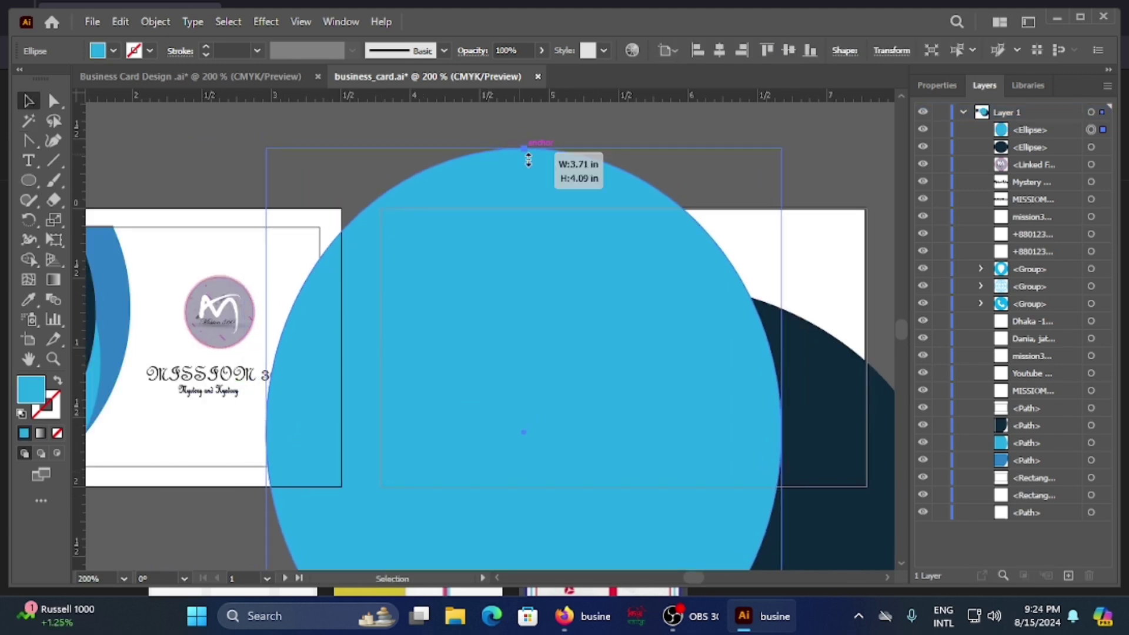
# Lower the light-blue ellipse's upper edge to flatten it and stack it behind the dark navy ellipse.
pyautogui.moveTo(528, 159); pyautogui.dragTo(526, 239)
pyautogui.moveTo(1030, 154); pyautogui.dragTo(1030, 154)
# Draw a third wide ellipse over the upper part of the second card and fill it with the medium blue sampled from the first card.
pyautogui.press('l')
pyautogui.moveTo(398, 116)
pyautogui.mouseDown()
pyautogui.moveTo(907, 386)
pyautogui.moveTo(729, 486)
pyautogui.mouseUp()
pyautogui.moveTo(728, 119); pyautogui.dragTo(787, 107)
pyautogui.hscroll(-3, 825, 334)
pyautogui.press('i')
pyautogui.click(165, 353)
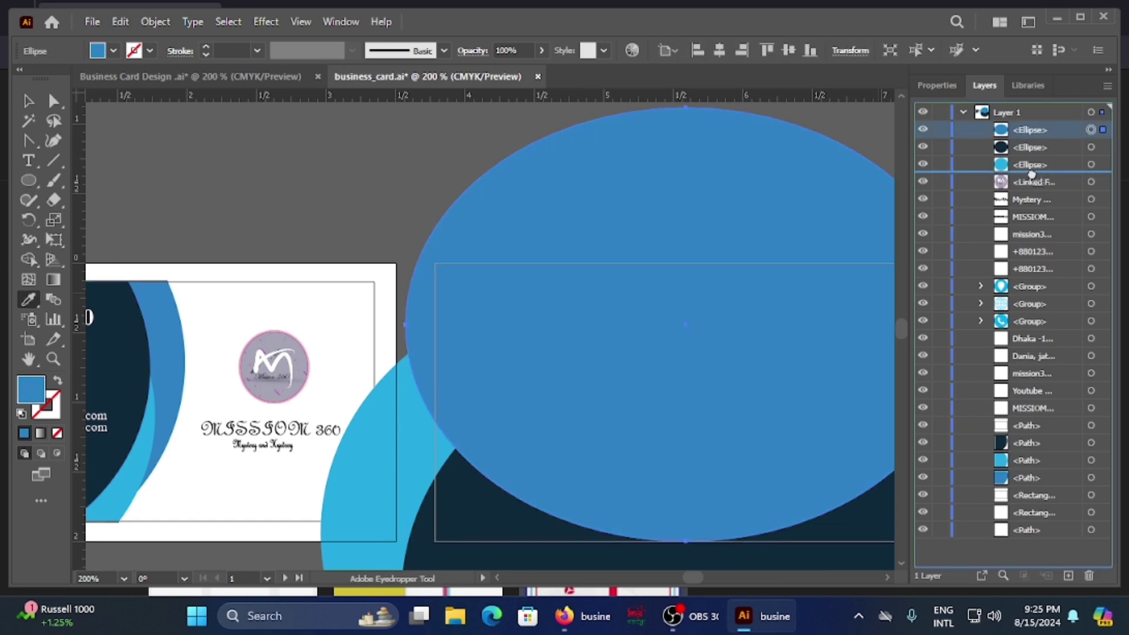
# Stack the medium-blue ellipse behind the navy and light-blue ellipses.
pyautogui.hotkey('ctrl', '[')
pyautogui.hotkey('ctrl', '[')
pyautogui.hscroll(3, 704, 323)
# Trim the three ellipses to the second card's margin frame with the Shape Builder, removing the pieces outside it.
pyautogui.press('v')
pyautogui.hotkey('ctrl', 'a')
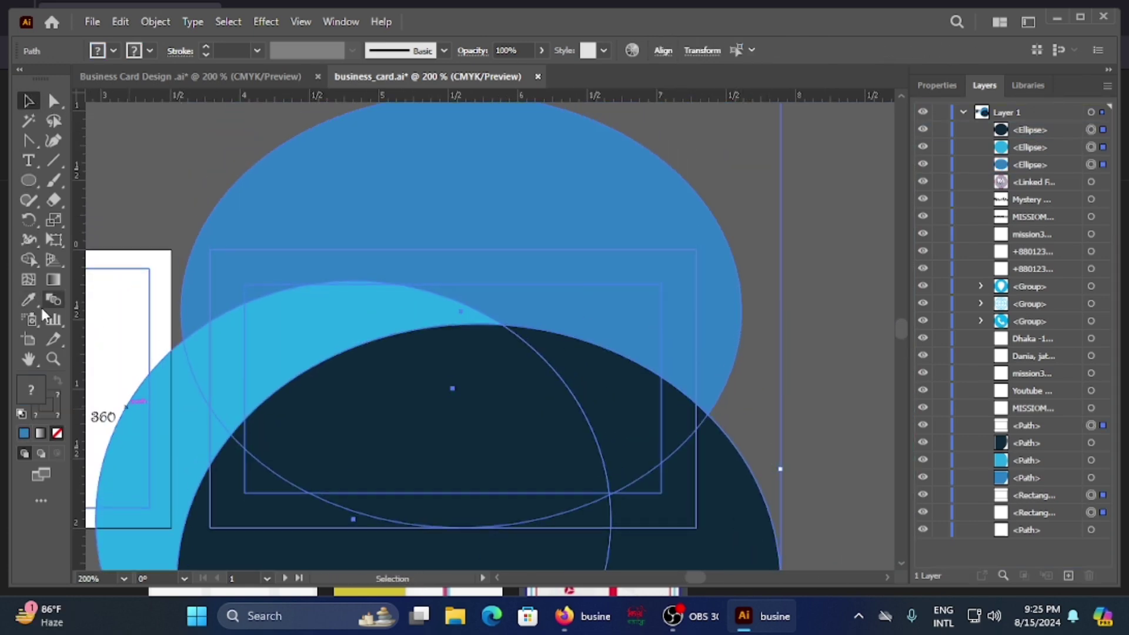
pyautogui.hotkey('shift', 'm')
pyautogui.keyDown('alt'); pyautogui.click(717, 287); pyautogui.keyUp('alt')
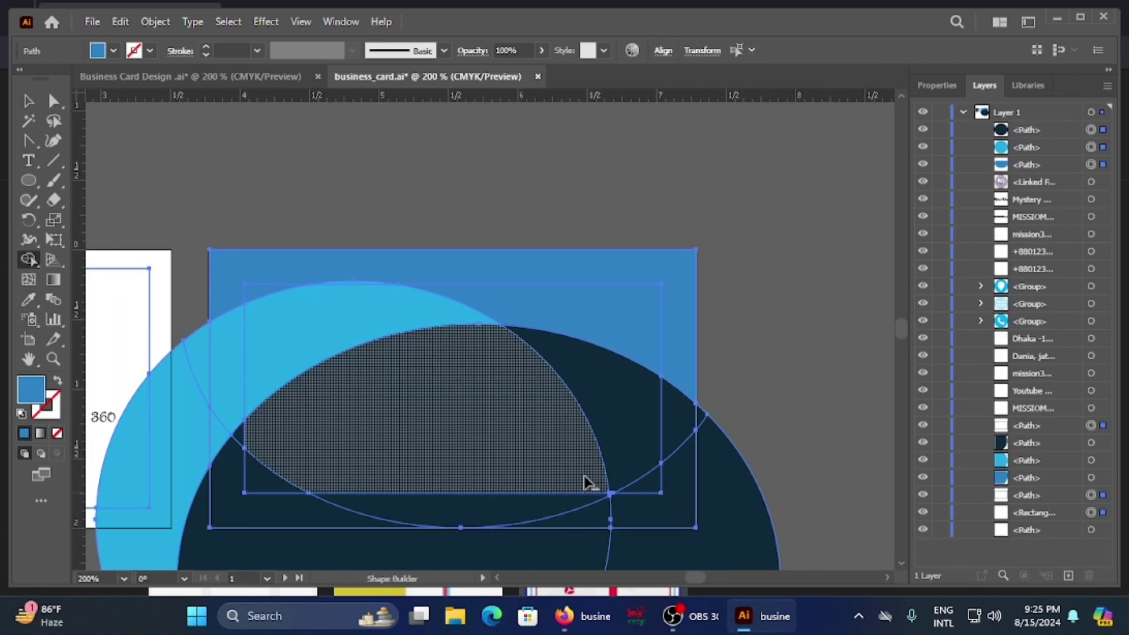
pyautogui.keyDown('alt'); pyautogui.click(186, 419); pyautogui.keyUp('alt')
pyautogui.scroll(-3, 185, 418)
pyautogui.keyDown('alt'); pyautogui.click(688, 315); pyautogui.keyUp('alt')
pyautogui.keyDown('alt'); pyautogui.click(235, 342); pyautogui.keyUp('alt')
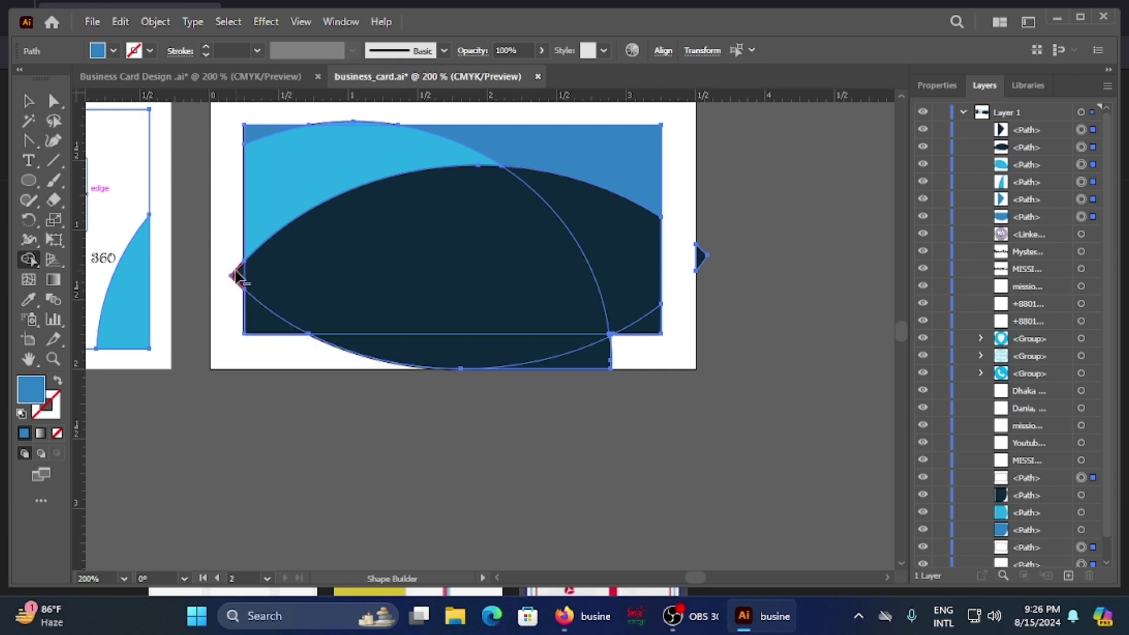
pyautogui.keyDown('alt'); pyautogui.click(470, 353); pyautogui.keyUp('alt')
pyautogui.scroll(1, 711, 270)
# Change the navy curve on the second card to a lighter dark teal fill.
pyautogui.press('v')
pyautogui.click(848, 376)
pyautogui.click(559, 353)
pyautogui.doubleClick(30, 389)
pyautogui.click(405, 303)
pyautogui.press('Return')
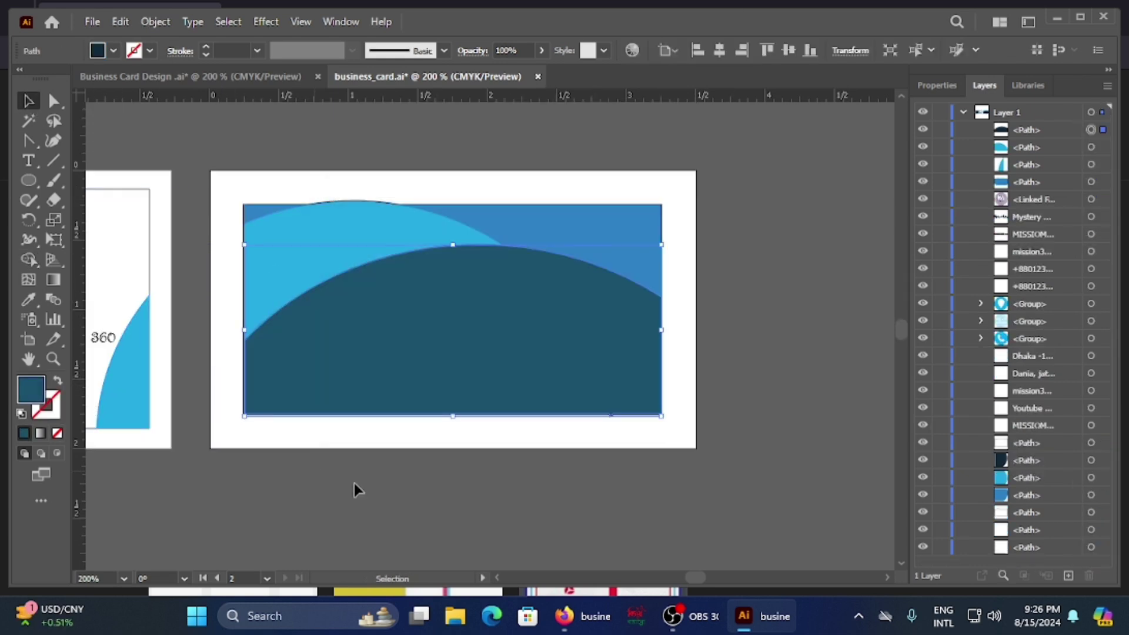
# Stretch the dark teal curve on the second card slightly past the left side of the margin frame.
pyautogui.hscroll(-1, 206, 476)
pyautogui.click(226, 388)
pyautogui.moveTo(248, 295); pyautogui.dragTo(244, 333)
pyautogui.click(603, 259)
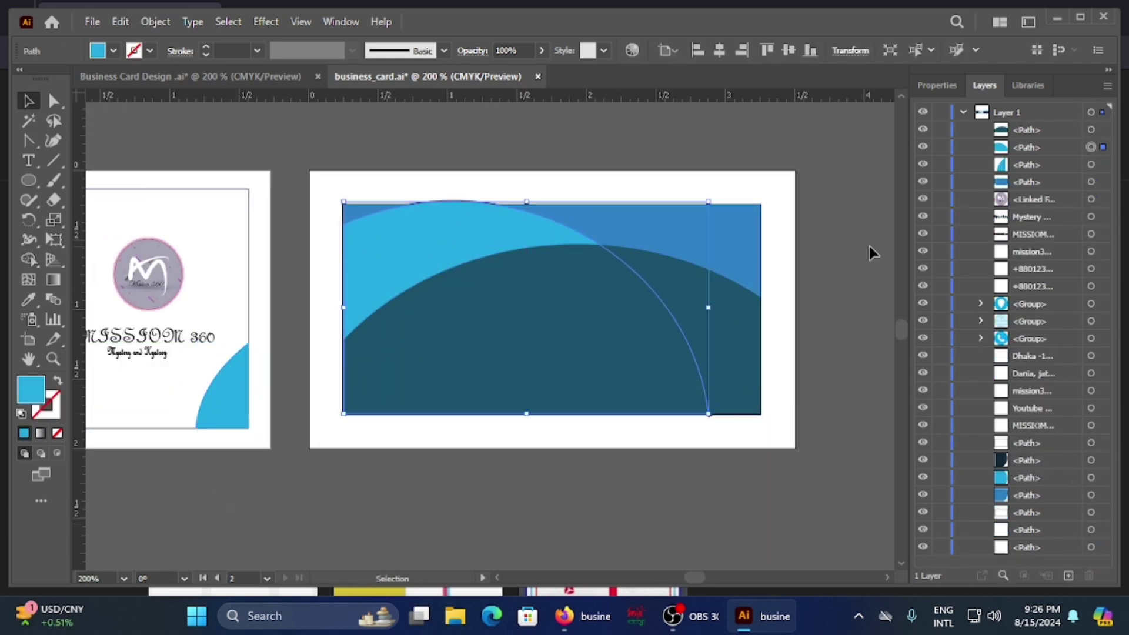
pyautogui.moveTo(342, 329); pyautogui.dragTo(329, 338)
# Trim the dark teal curve's overhang at the left side of the margin frame with the Shape Builder.
pyautogui.click(295, 130)
pyautogui.moveTo(295, 129); pyautogui.dragTo(770, 435)
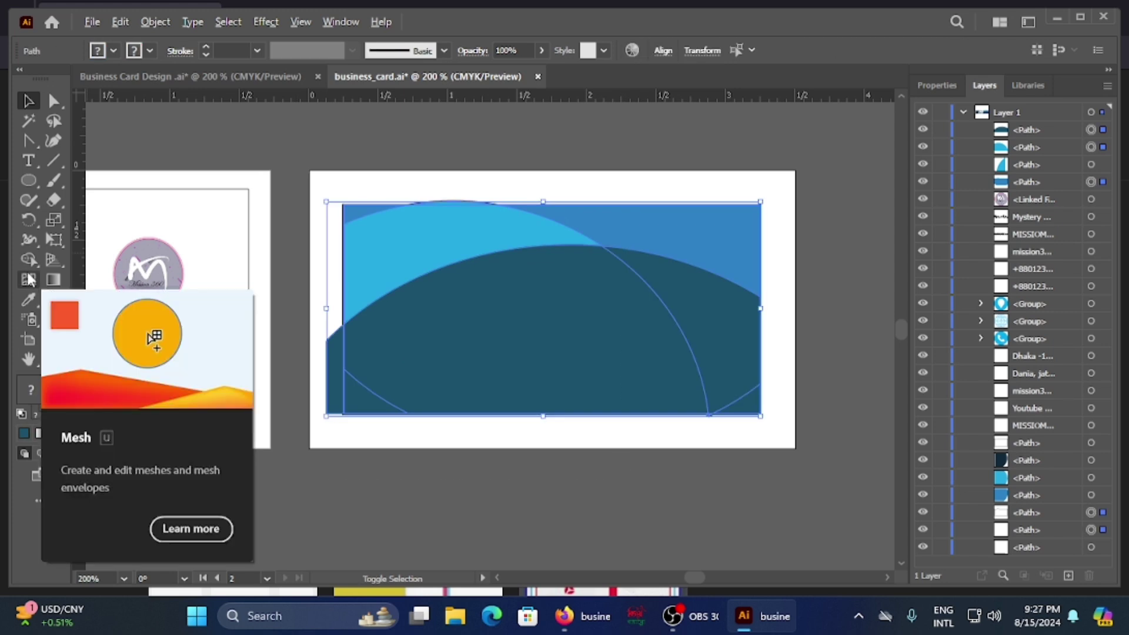
pyautogui.moveTo(28, 260); pyautogui.dragTo(89, 277)
pyautogui.click(484, 232)
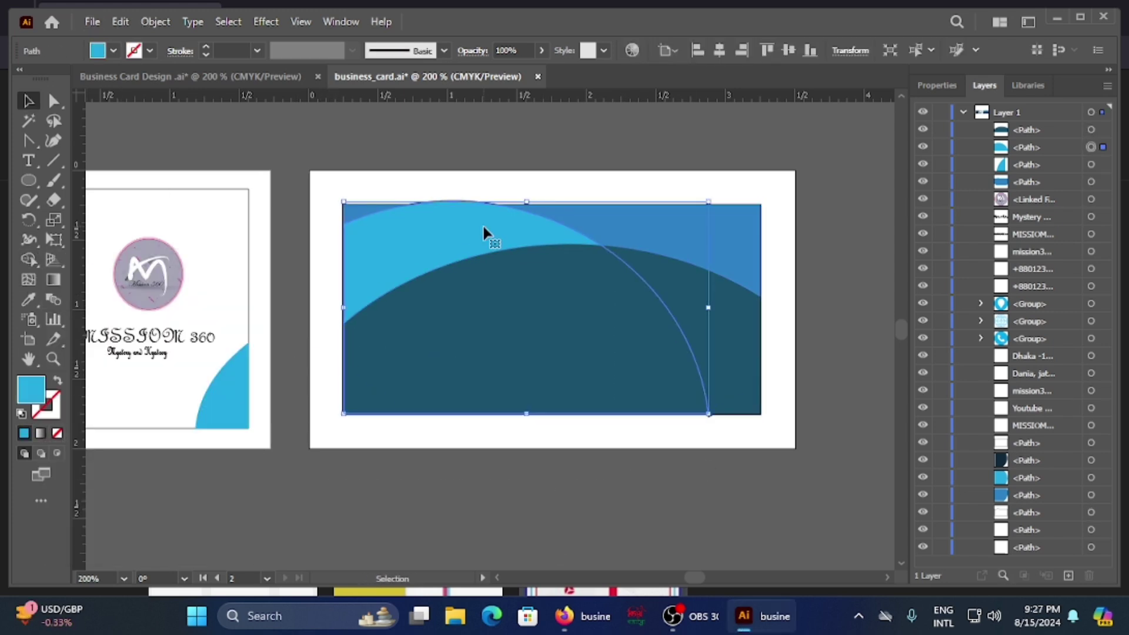
pyautogui.click(512, 434)
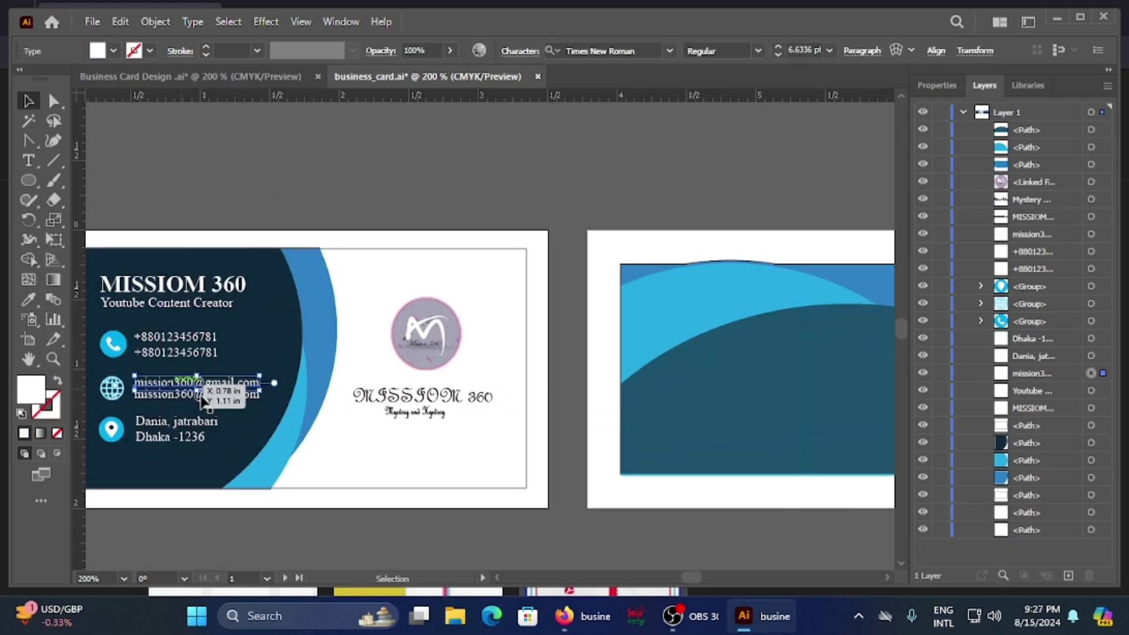
pyautogui.moveTo(201, 400); pyautogui.dragTo(488, 341)
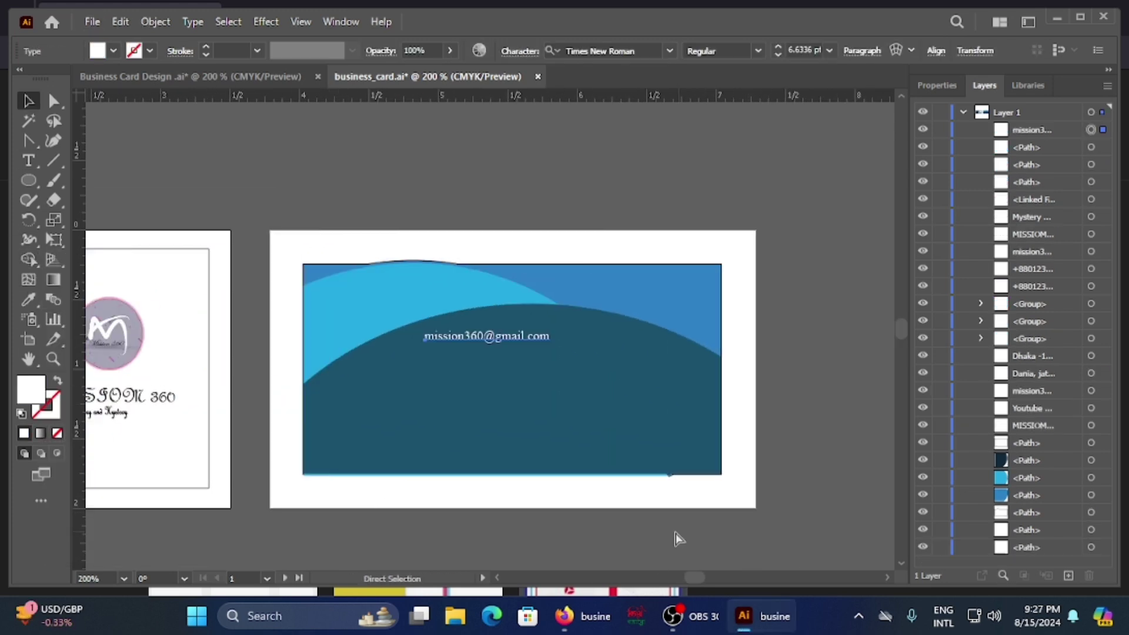
pyautogui.tripleClick(421, 336)
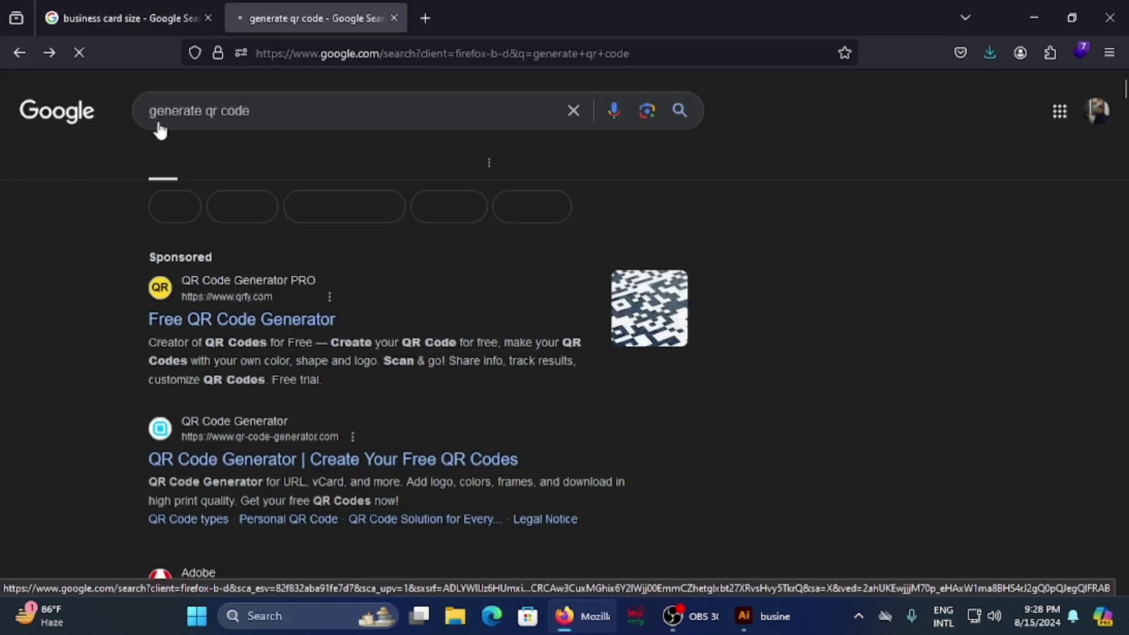
# Switch to Firefox and search Google for a QR code generator.
pyautogui.click(157, 125)
pyautogui.write('fo')
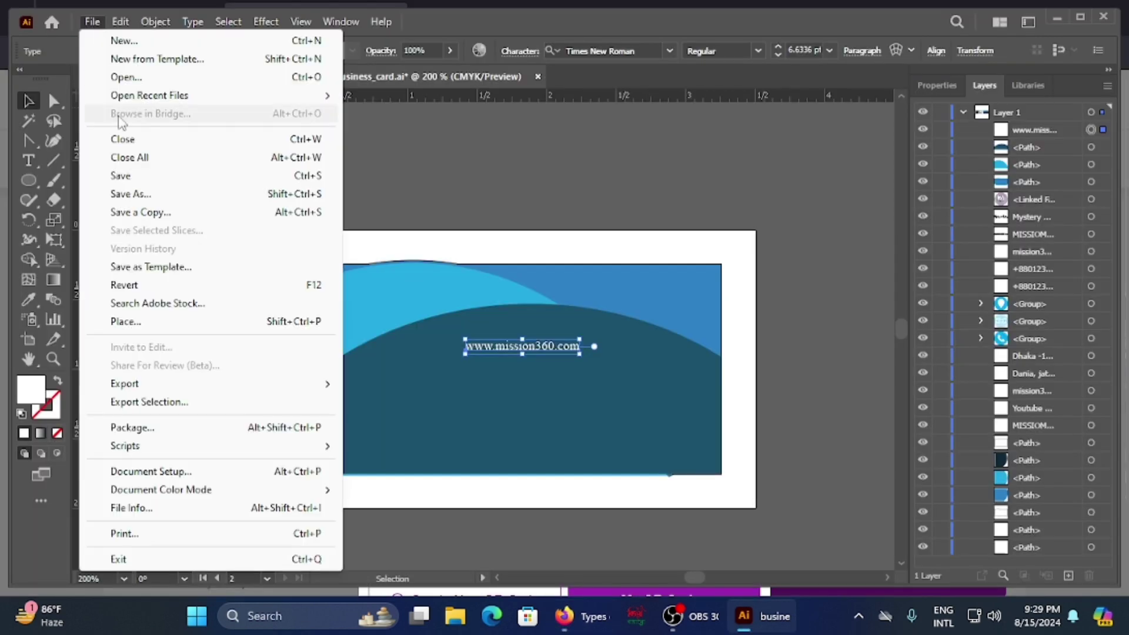
# Return to Illustrator, place the generated QR code image, shrink it and position it below the tagline on the first card.
pyautogui.click(135, 321)
pyautogui.scroll(-5, 219, 279)
pyautogui.click(462, 60)
pyautogui.write('qr')
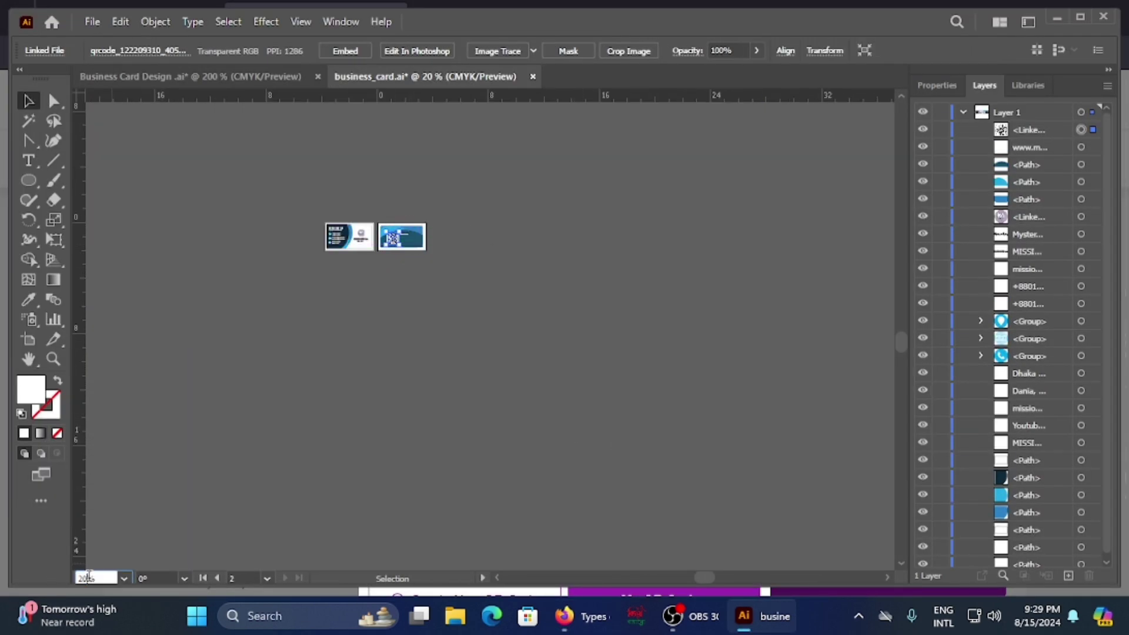
pyautogui.press('Return')
pyautogui.moveTo(649, 403); pyautogui.dragTo(596, 351)
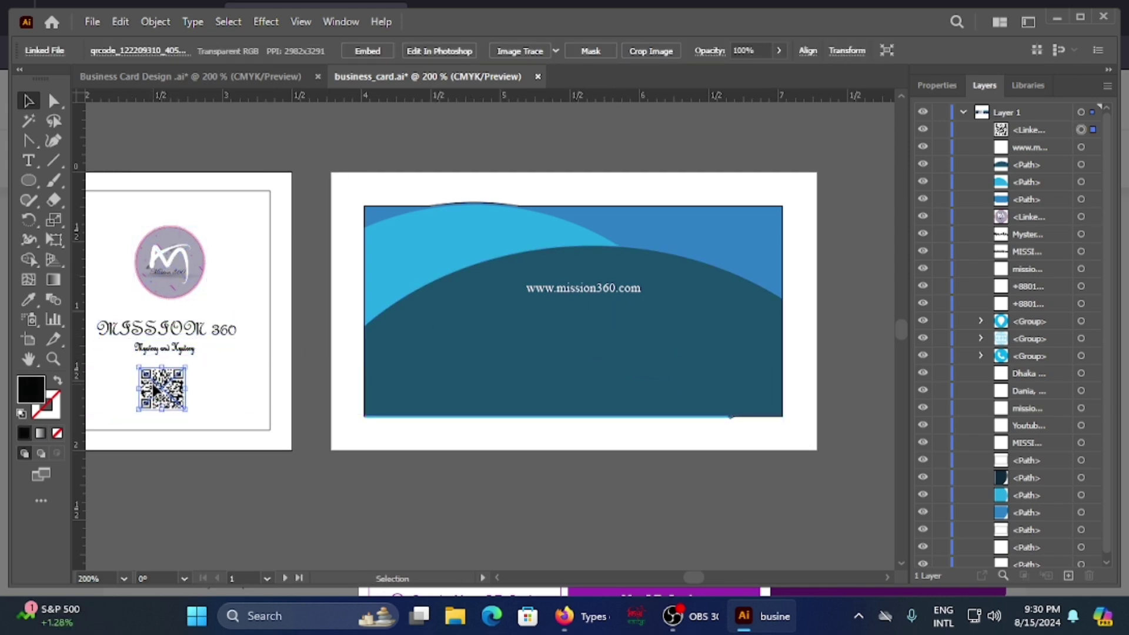
# Switch to Firefox, open the first YouTube icon in the Flaticon results and download it as a 512px PNG.
pyautogui.scroll(2, 245, 501)
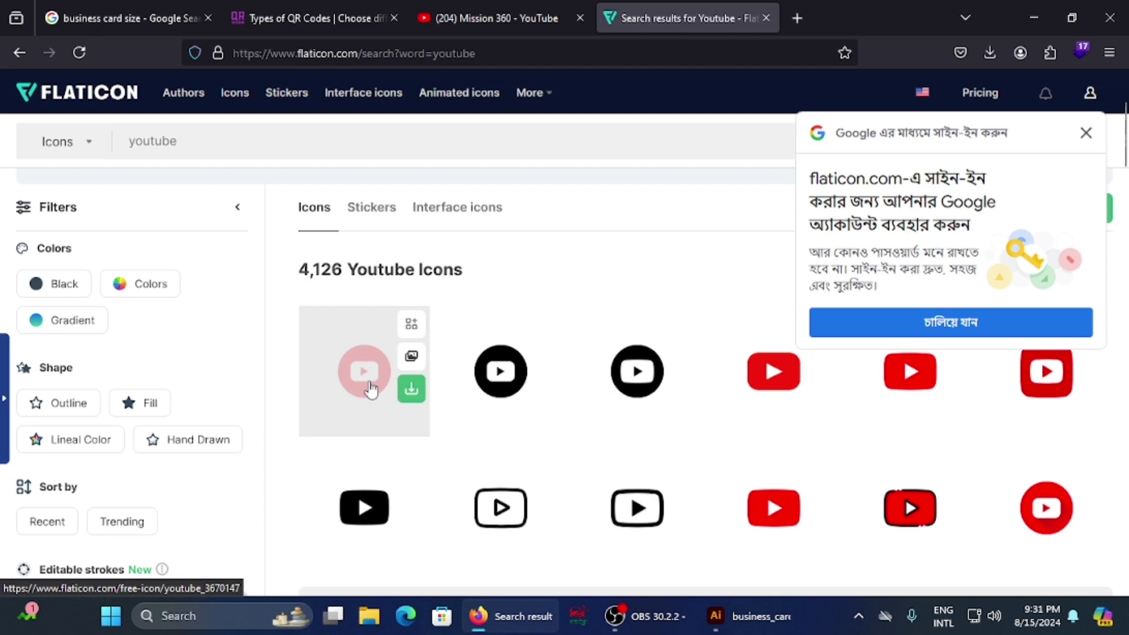
pyautogui.click(362, 373)
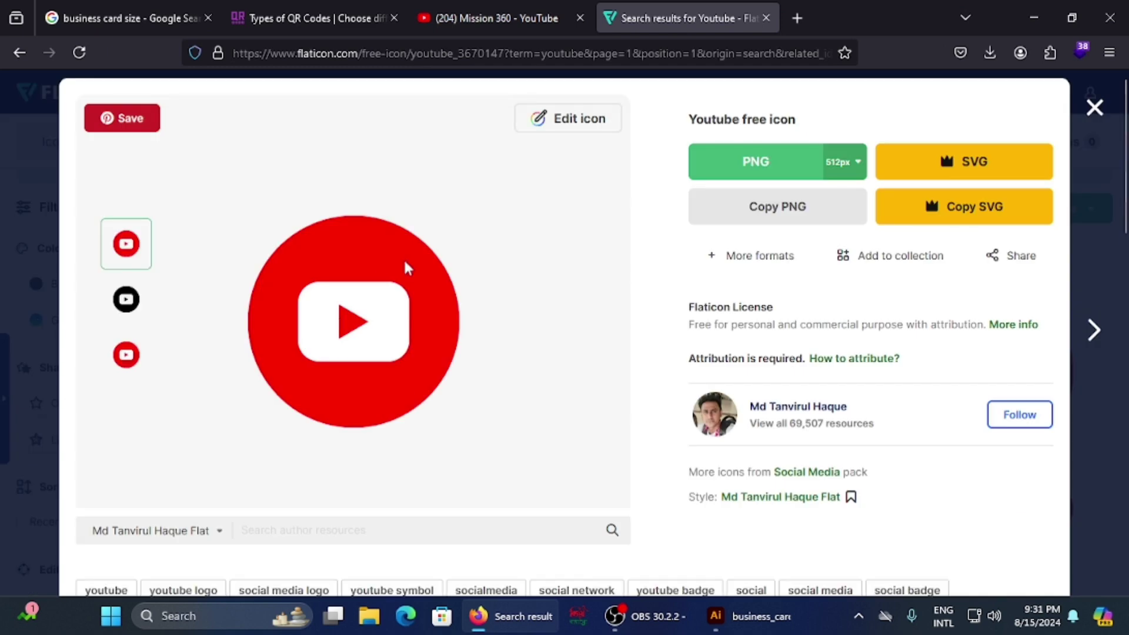
pyautogui.click(756, 161)
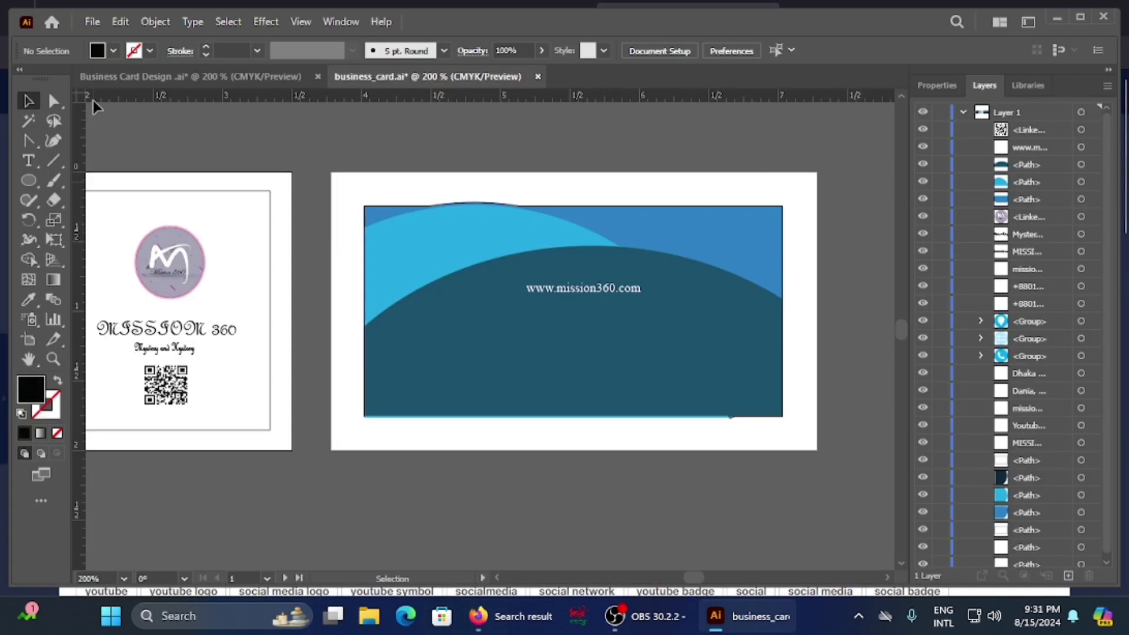
# Return to Illustrator and place youtube.png as a small icon below the web address on the second card.
pyautogui.hotkey('ctrl', 'o')
pyautogui.click(474, 55)
pyautogui.write('youtube')
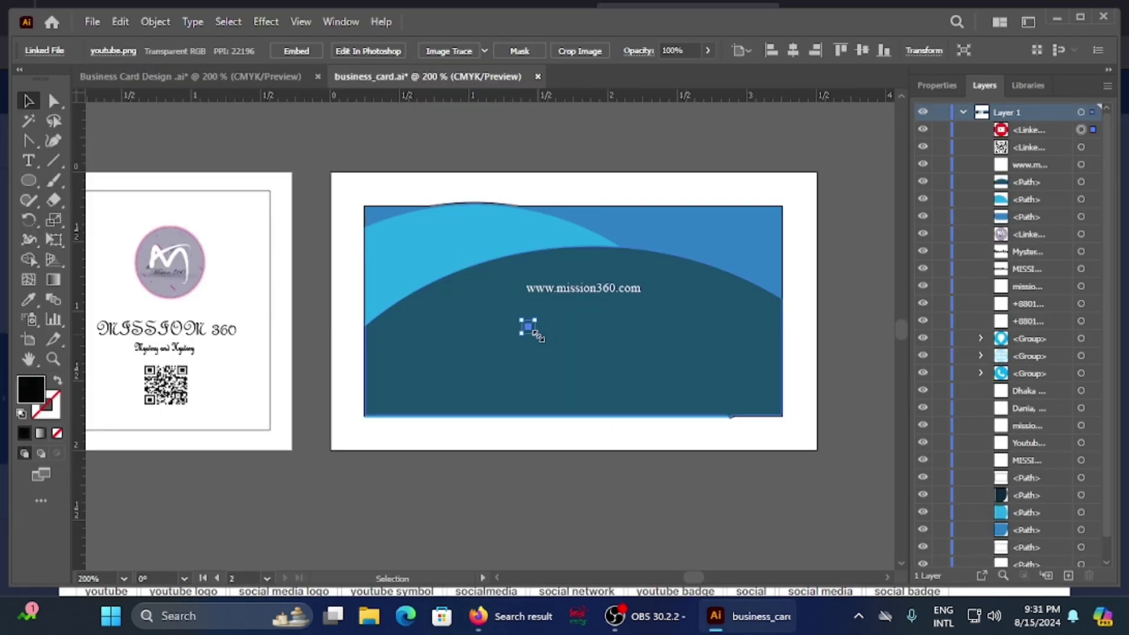
pyautogui.scroll(2, 529, 327)
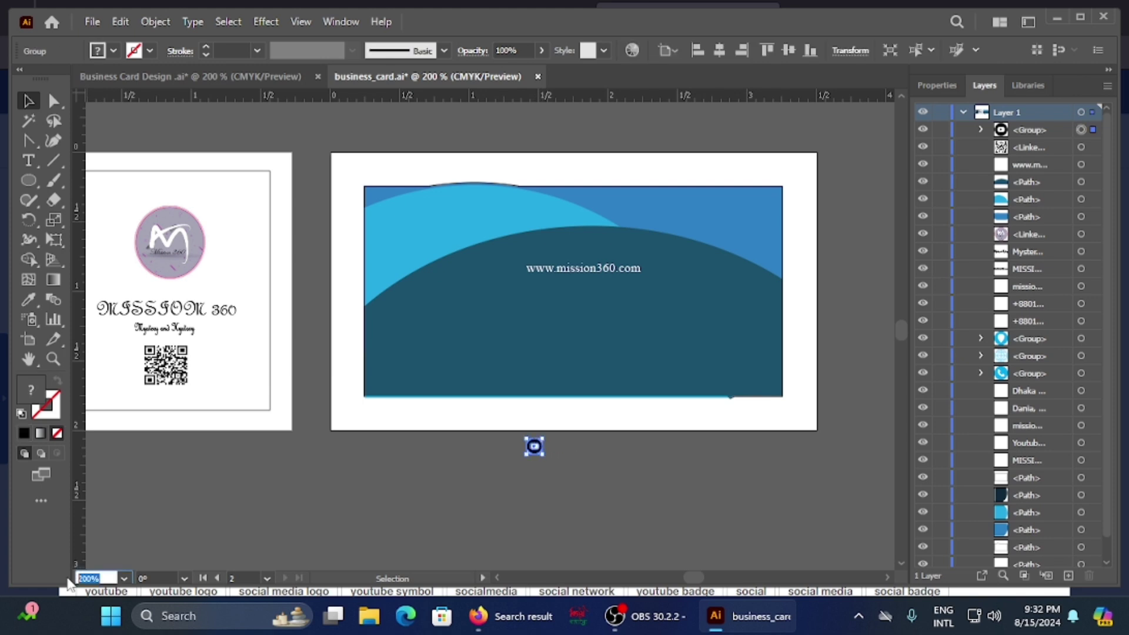
# Ungroup the vector YouTube icon below the second card and delete its background piece.
pyautogui.write('400')
pyautogui.press('Return')
pyautogui.hotkey('ctrl', 'shift', 'g')
pyautogui.click(497, 344)
pyautogui.press('Delete')
# Move the YouTube icon's parts onto the dark teal curve just below the web address.
pyautogui.click(493, 338)
pyautogui.scroll(4, 493, 338)
pyautogui.rightClick(487, 468)
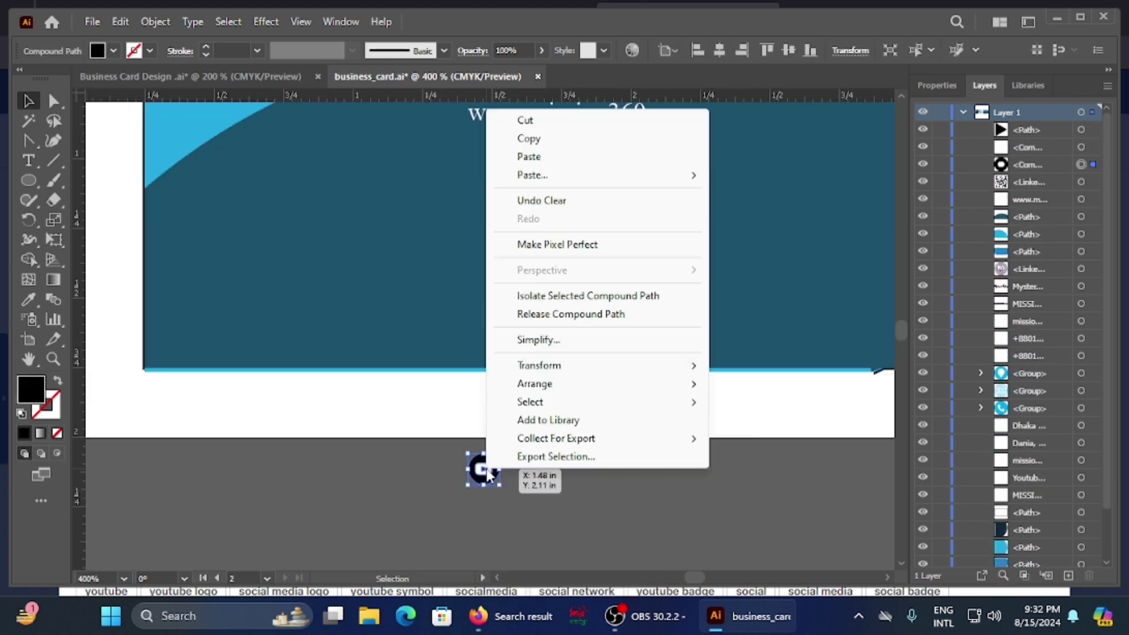
pyautogui.press('Escape')
pyautogui.hotkey('ctrl', 'z')
pyautogui.moveTo(598, 167); pyautogui.dragTo(613, 184)
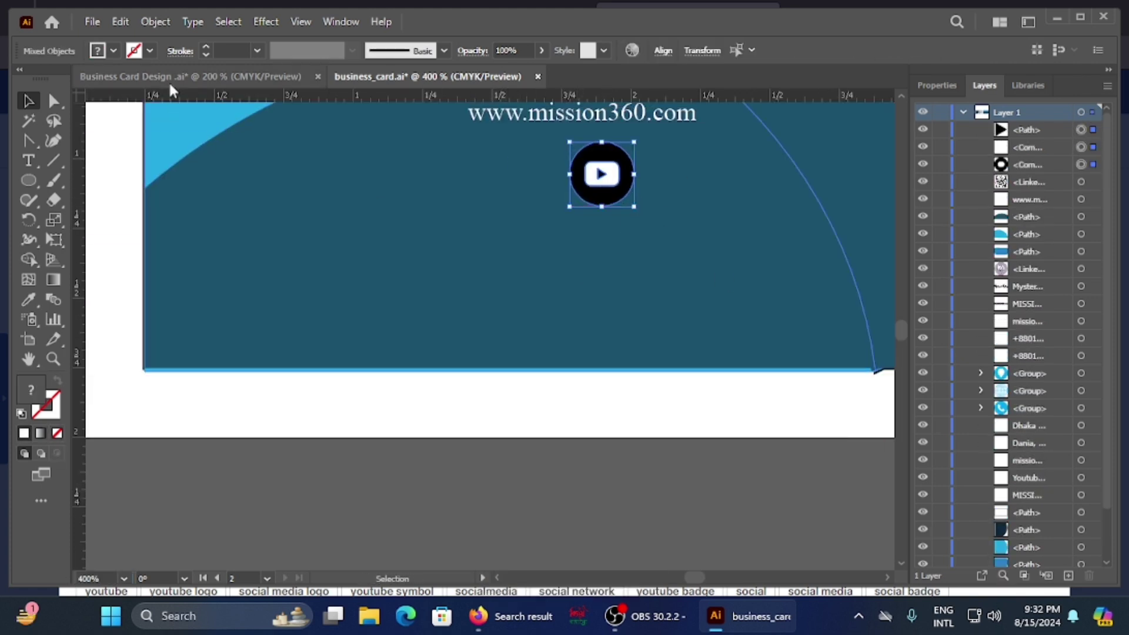
# Remove the black and white fills from the YouTube icon's parts.
pyautogui.click(98, 51)
pyautogui.click(92, 79)
pyautogui.click(617, 185)
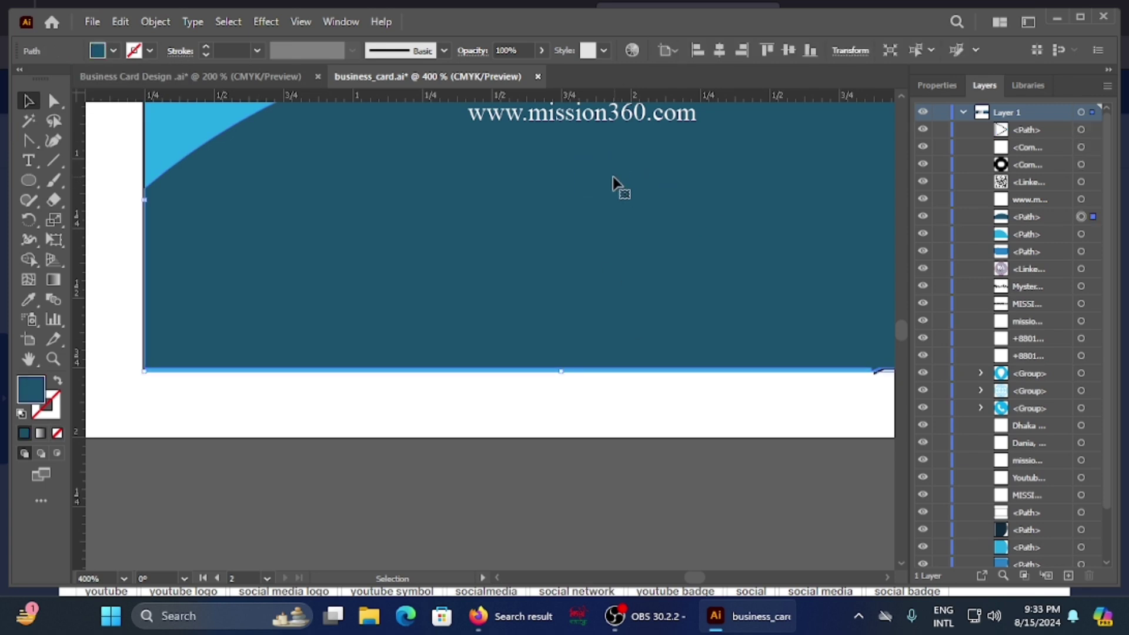
# Color the YouTube icon's rounded rectangle red and its play triangle white.
pyautogui.click(97, 51)
pyautogui.click(57, 81)
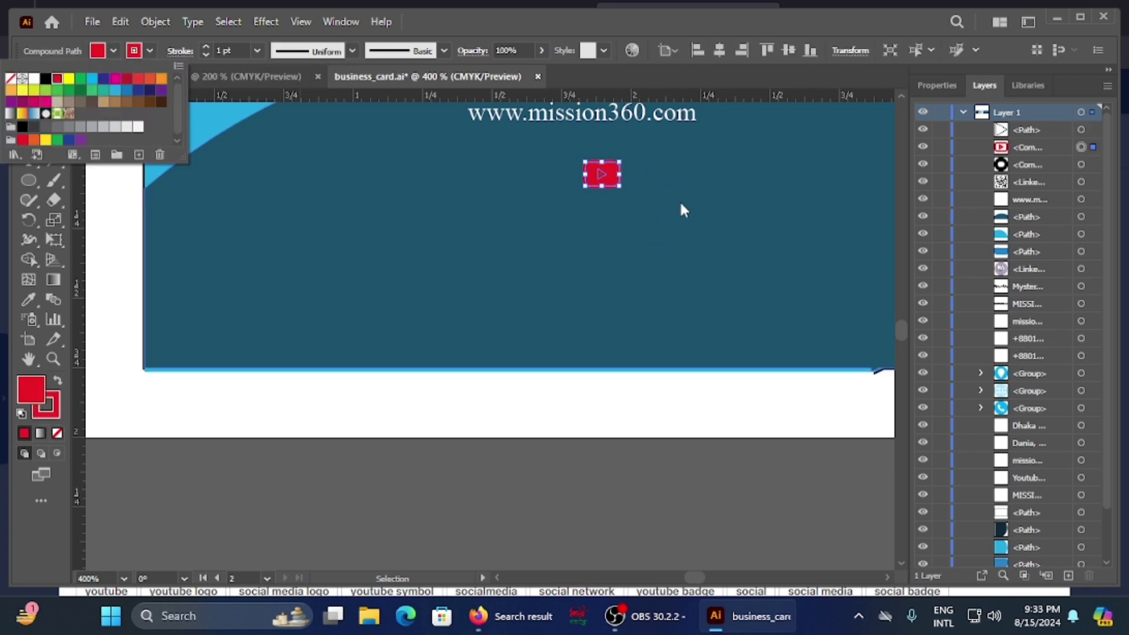
pyautogui.click(615, 181)
pyautogui.click(97, 51)
pyautogui.click(42, 87)
pyautogui.click(718, 267)
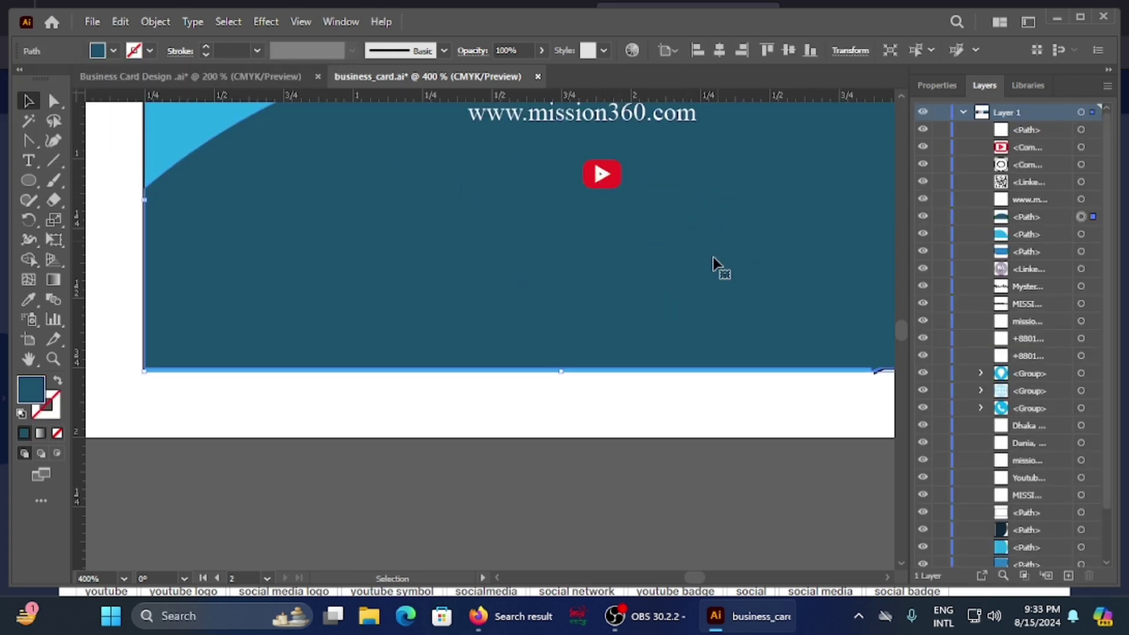
pyautogui.scroll(5, 476, 184)
pyautogui.click(92, 577)
pyautogui.write('20')
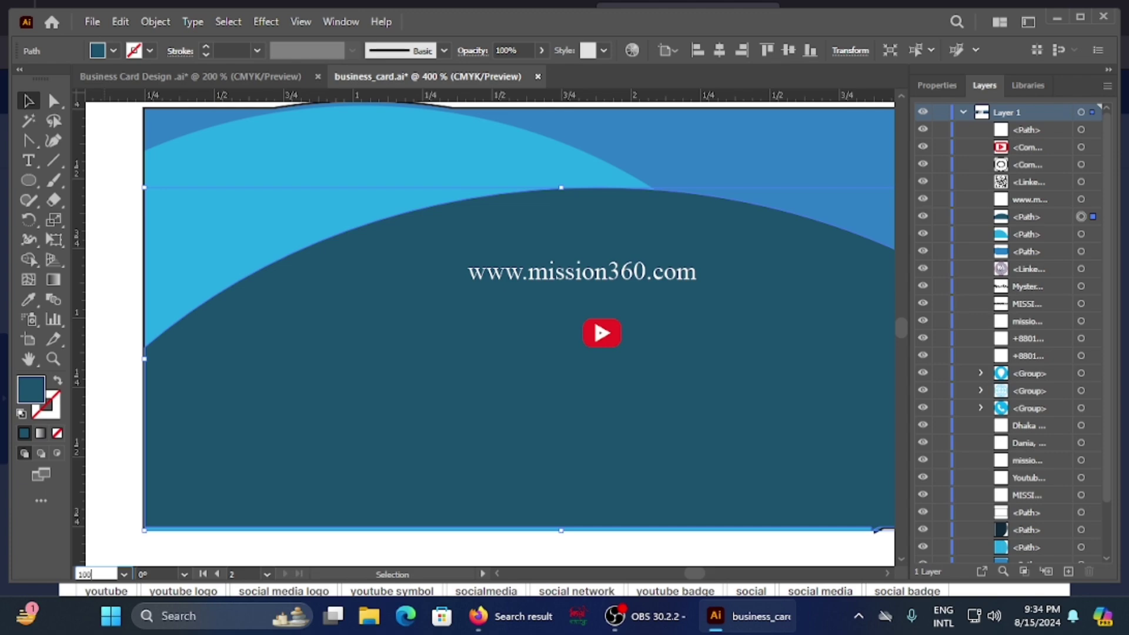
pyautogui.press('Return')
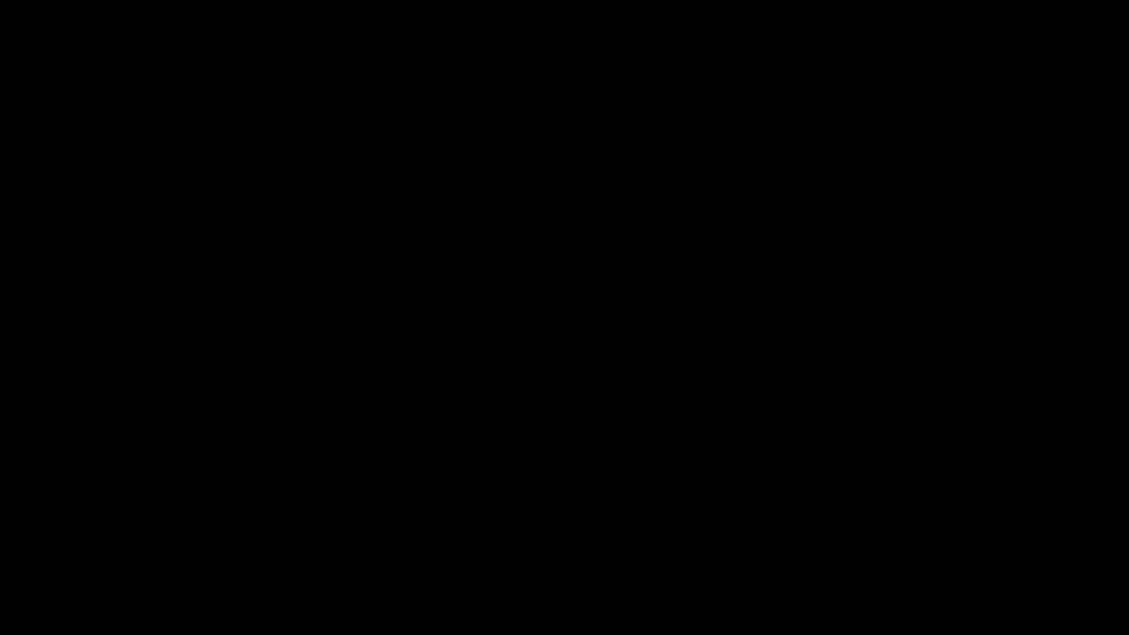